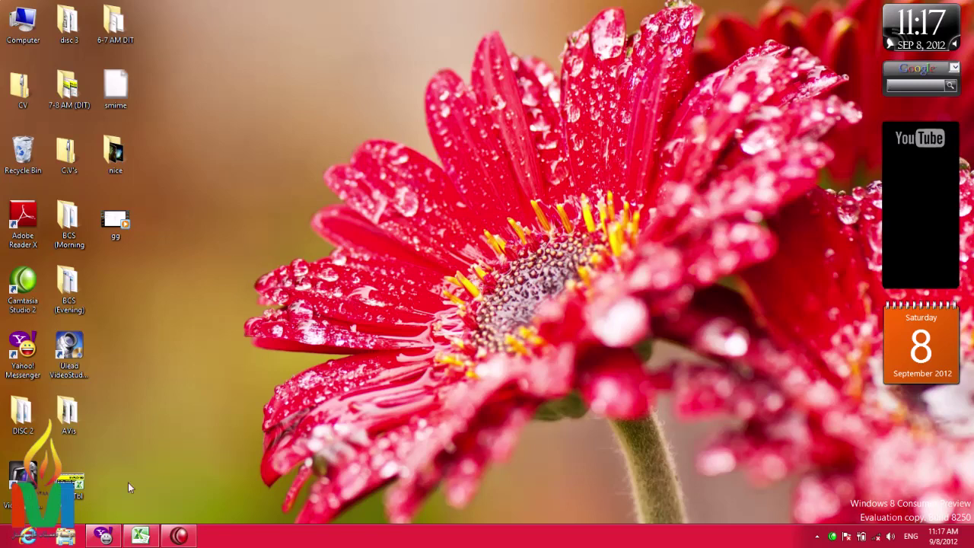
# - Bring the blank Book4 workbook forward and show the File > Recent list
pyautogui.click(142, 536)
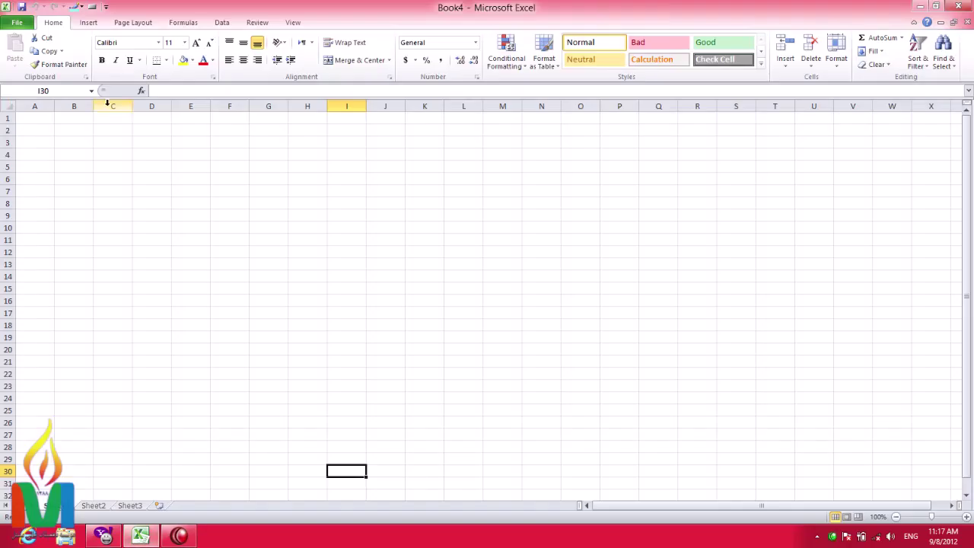
pyautogui.click(16, 22)
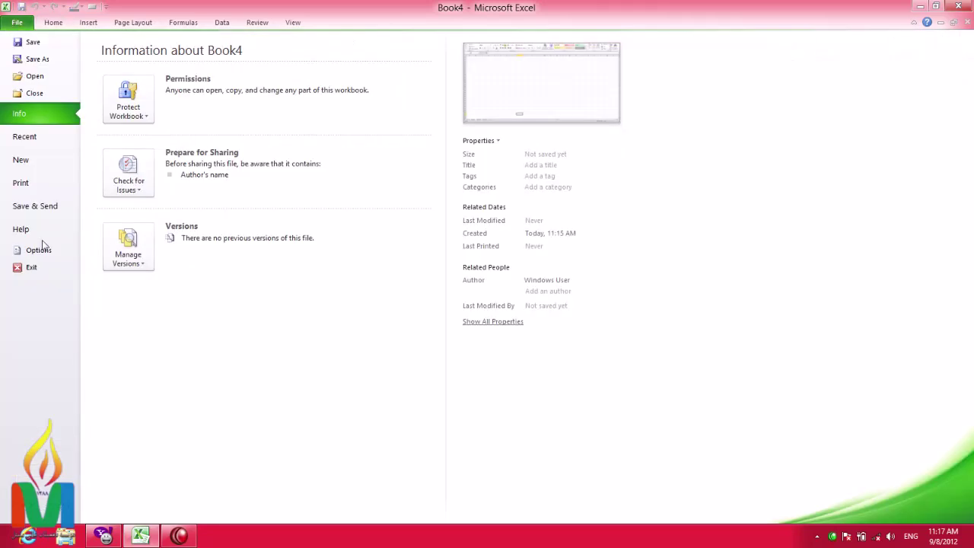
pyautogui.click(20, 139)
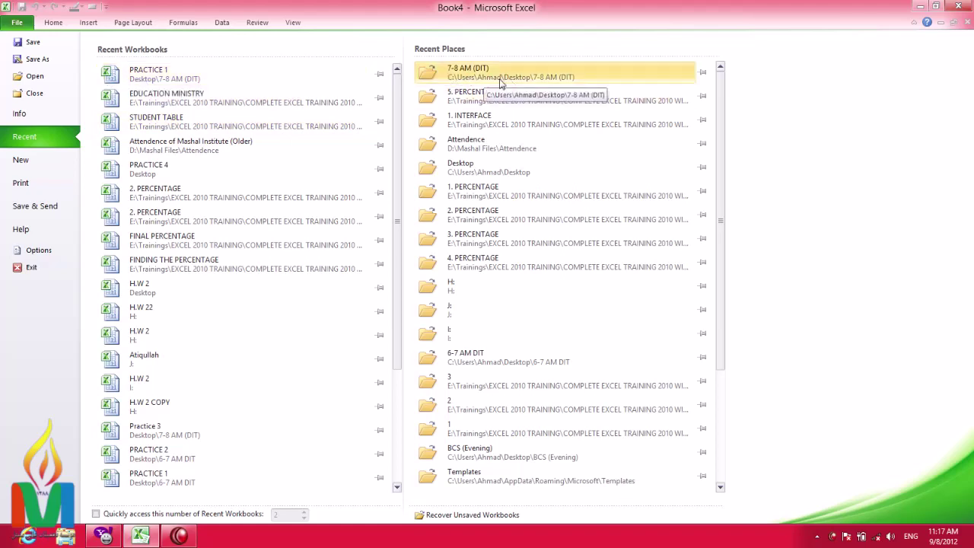
# - Browse the 7-8 AM (DIT) recent folder, cancel opening PRACTICE 1, and return to Info
pyautogui.click(572, 82)
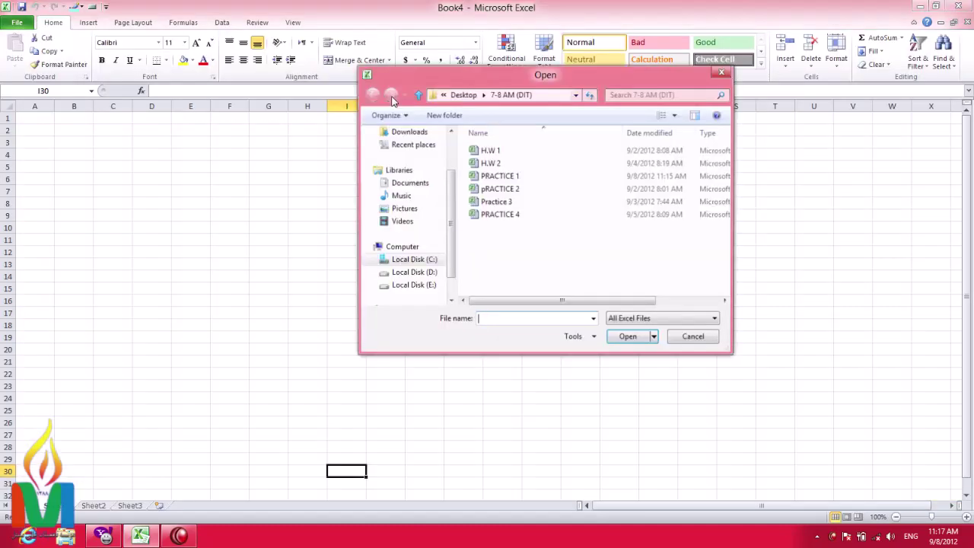
pyautogui.moveTo(539, 82); pyautogui.dragTo(495, 120)
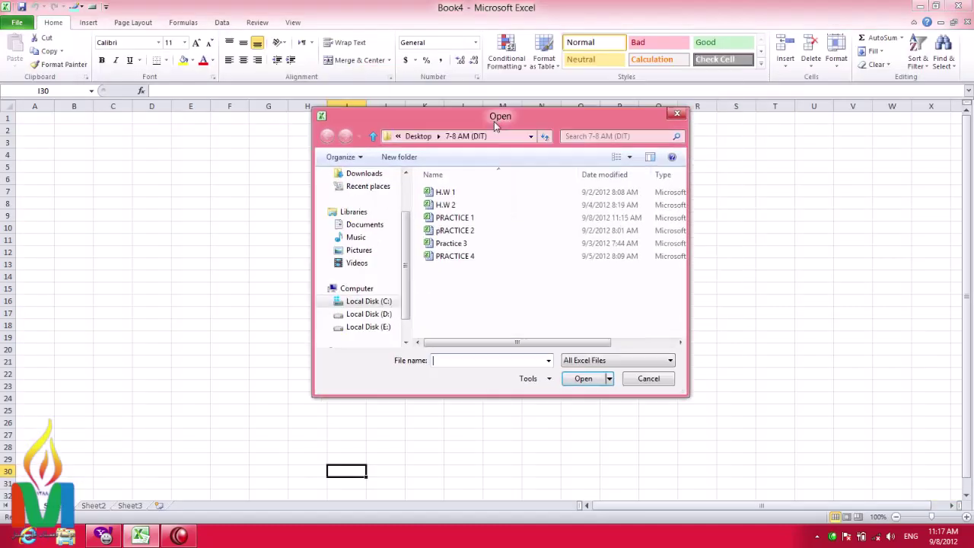
pyautogui.click(458, 219)
pyautogui.click(648, 380)
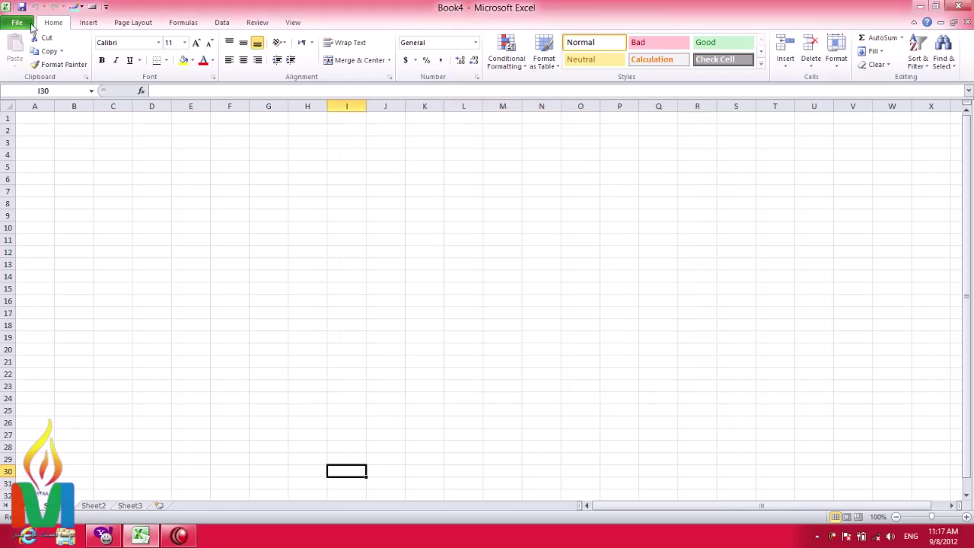
pyautogui.click(16, 22)
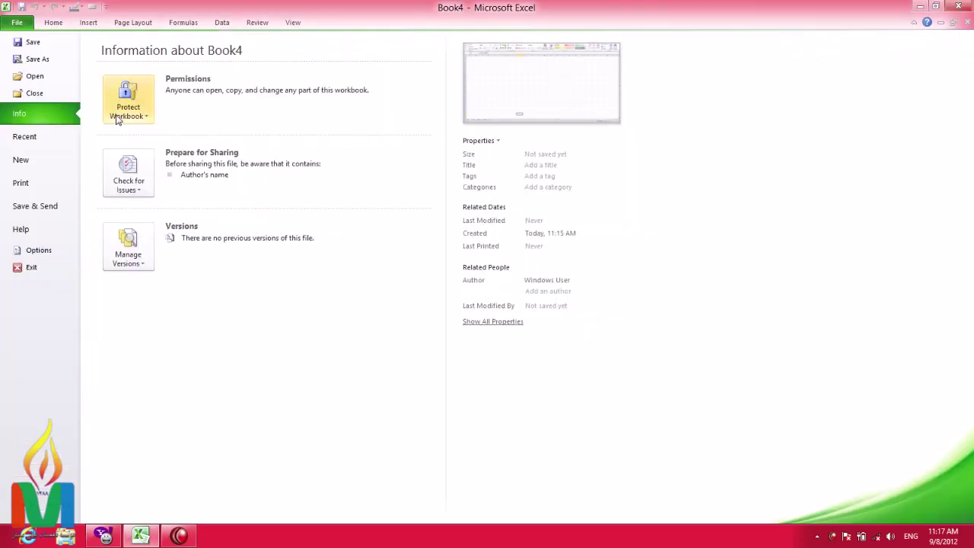
# - Turn on quick access, set it to 5 recent workbooks, turn it off, then open PRACTICE 1
pyautogui.click(43, 137)
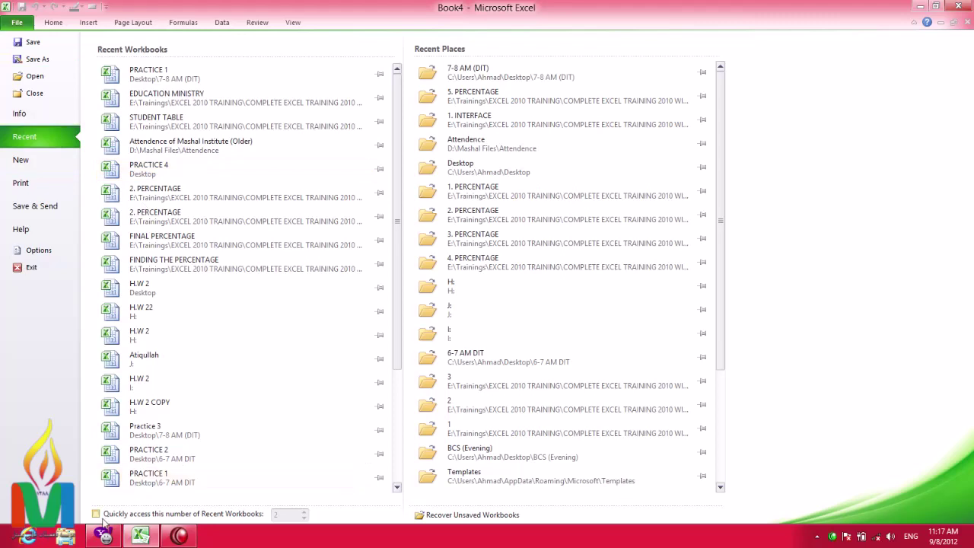
pyautogui.click(221, 514)
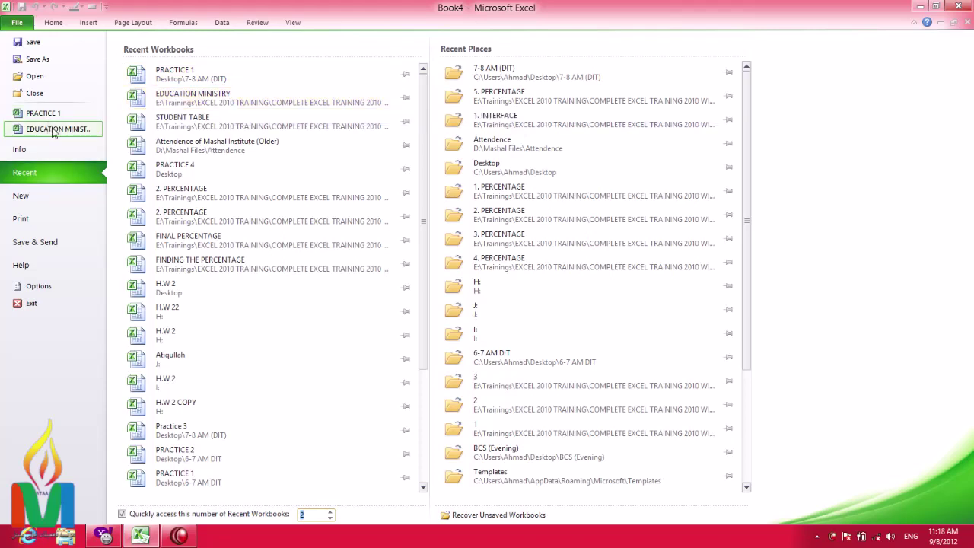
pyautogui.click(331, 512)
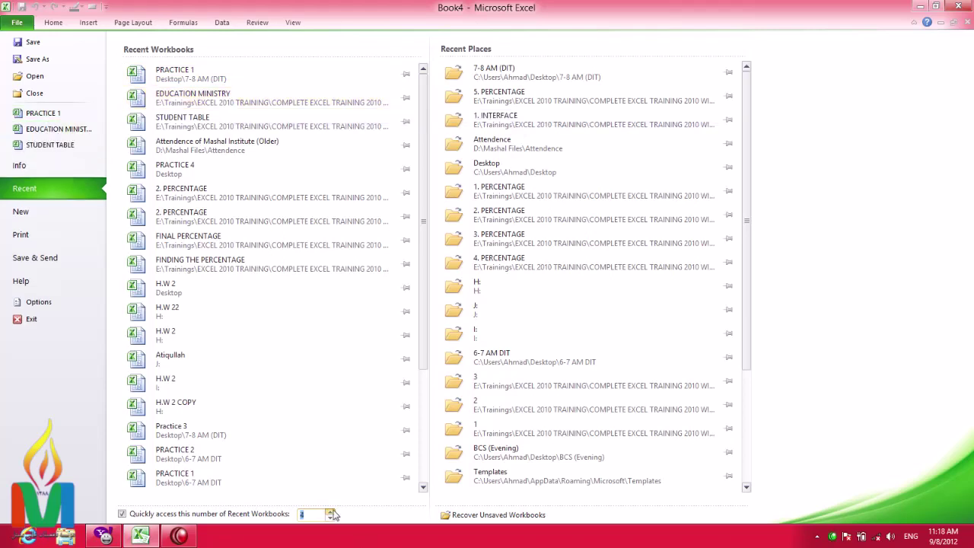
pyautogui.click(331, 512)
pyautogui.click(331, 512)
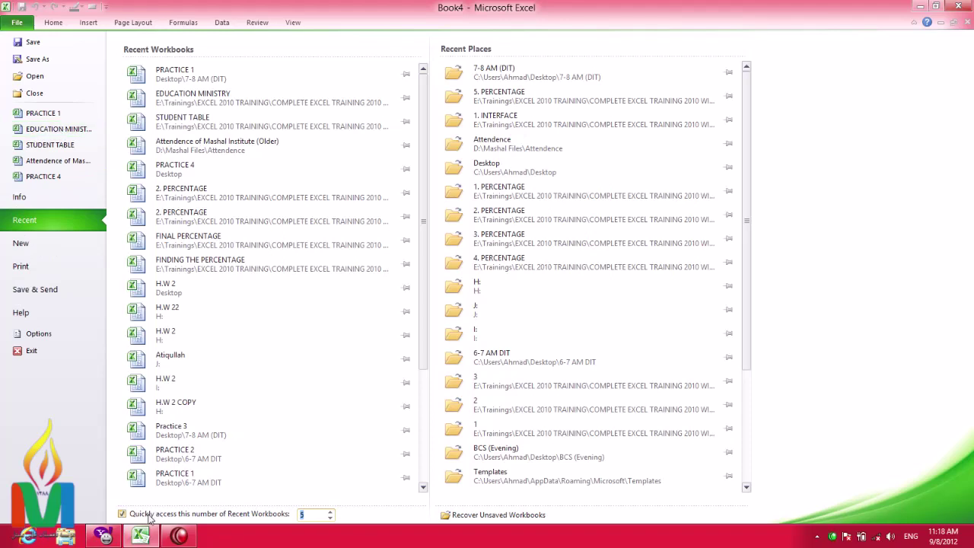
pyautogui.click(150, 514)
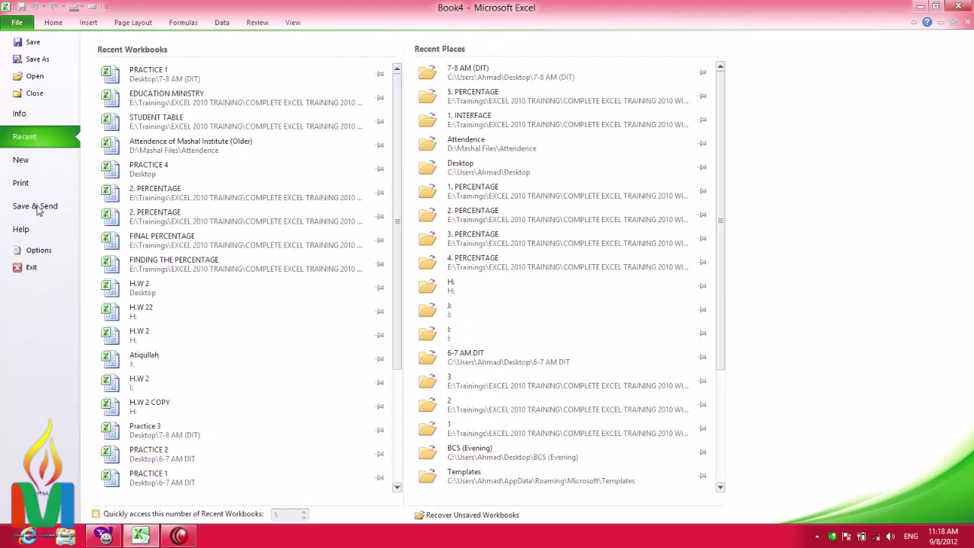
pyautogui.click(140, 74)
# - Open PRACTICE 1, copy employee rows A5:I25, and paste them at A26
pyautogui.click(467, 276)
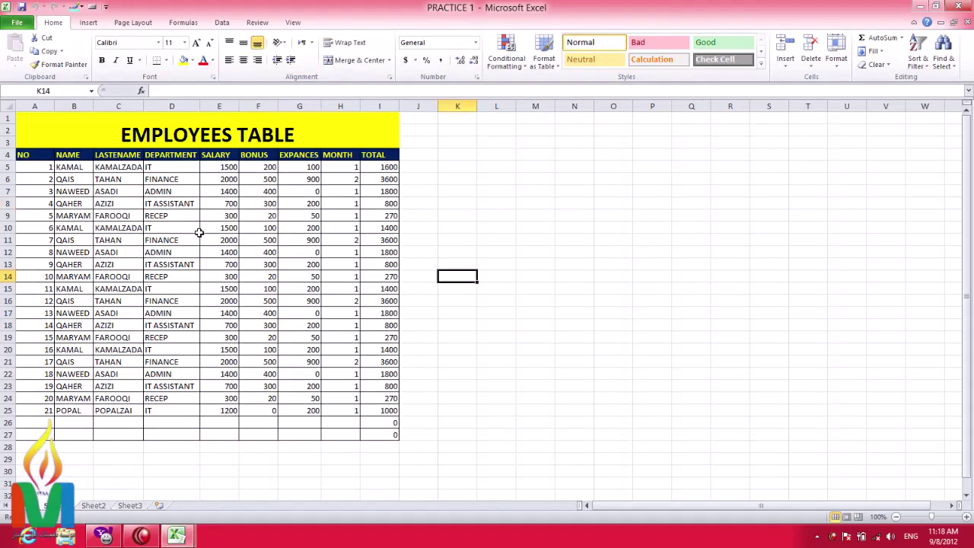
pyautogui.scroll(-1, 192, 225)
pyautogui.scroll(1, 324, 260)
pyautogui.click(348, 325)
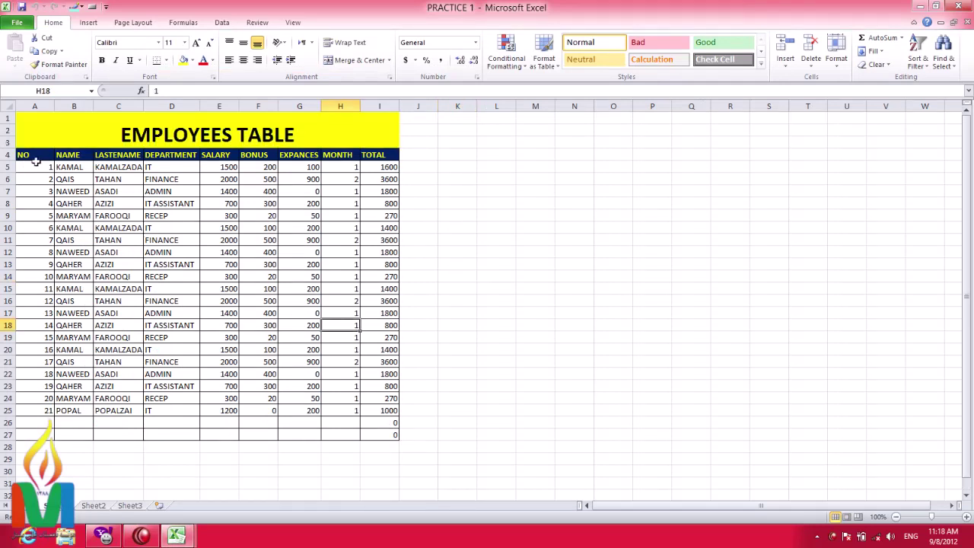
pyautogui.moveTo(35, 166); pyautogui.dragTo(380, 410)
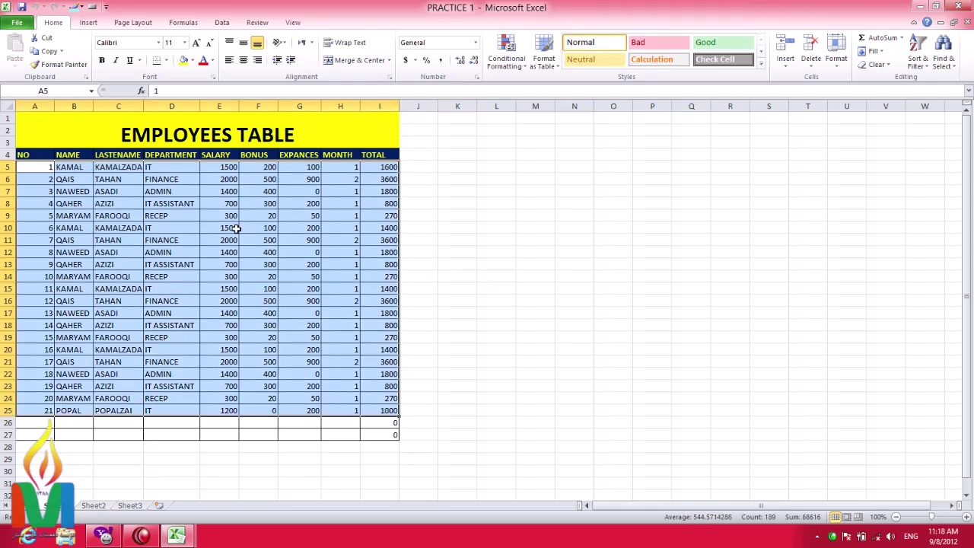
pyautogui.click(48, 51)
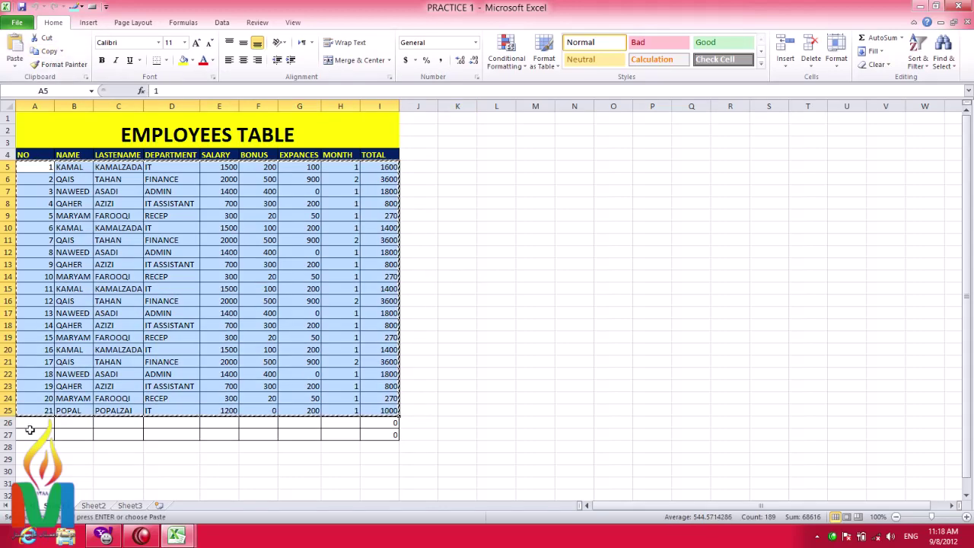
pyautogui.click(34, 427)
pyautogui.click(15, 53)
# - Paste further copies of the rows at A47, A68, A89, A110 and A131
pyautogui.scroll(-4, 226, 345)
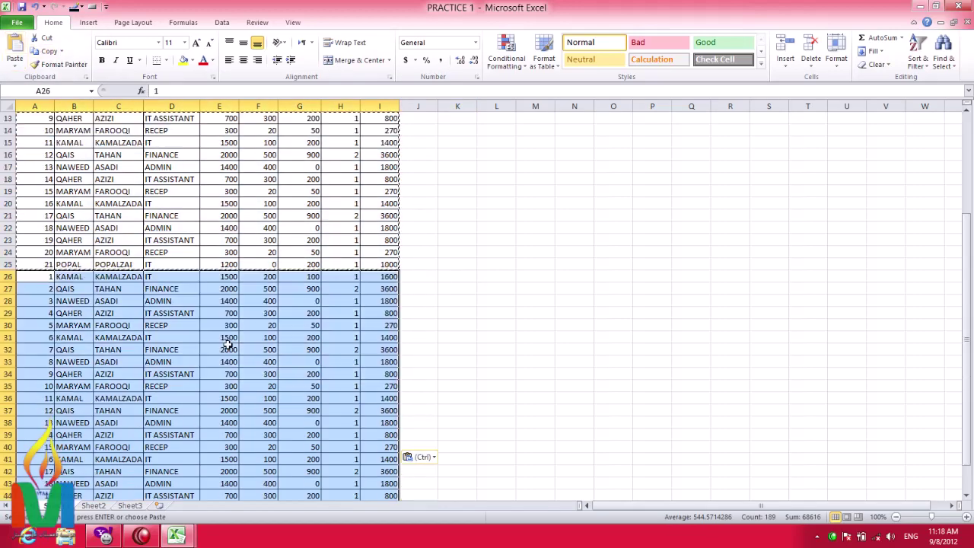
pyautogui.scroll(-1, 227, 345)
pyautogui.scroll(5, 228, 342)
pyautogui.scroll(-11, 232, 339)
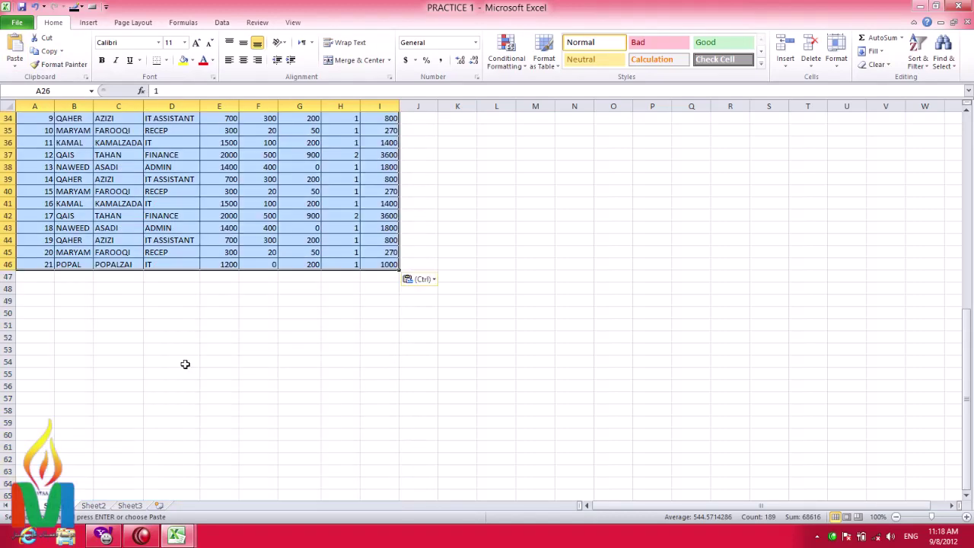
pyautogui.scroll(-1, 185, 363)
pyautogui.click(35, 240)
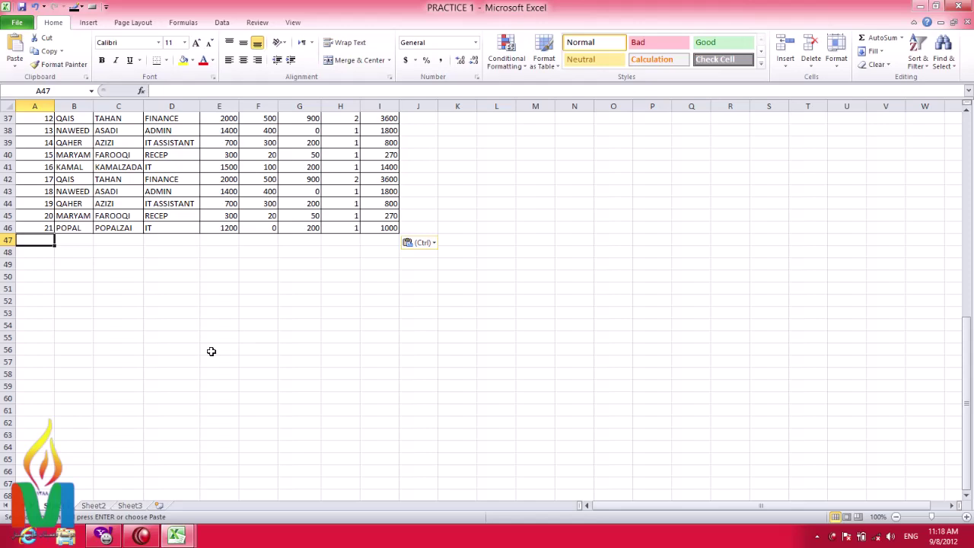
pyautogui.hotkey('ctrl', 'v')
pyautogui.scroll(-3, 177, 371)
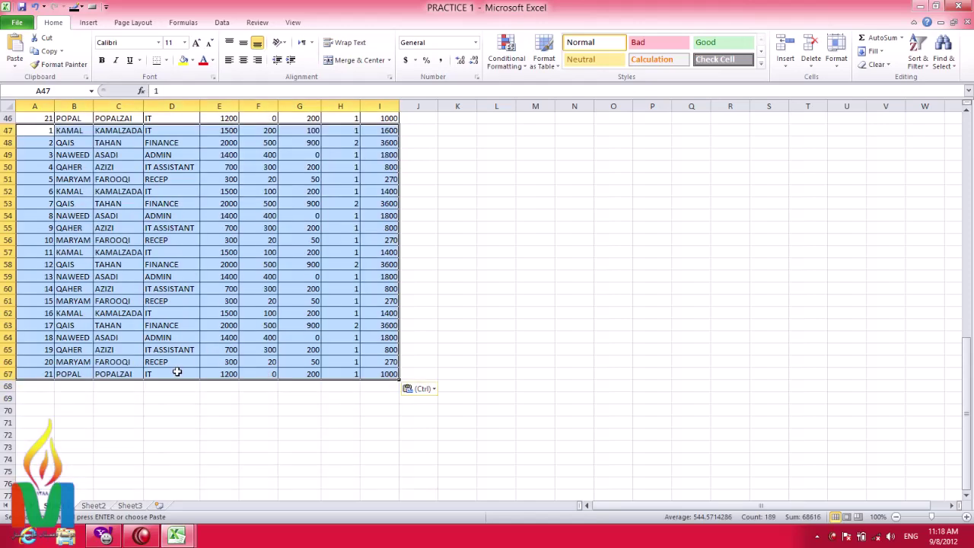
pyautogui.click(44, 387)
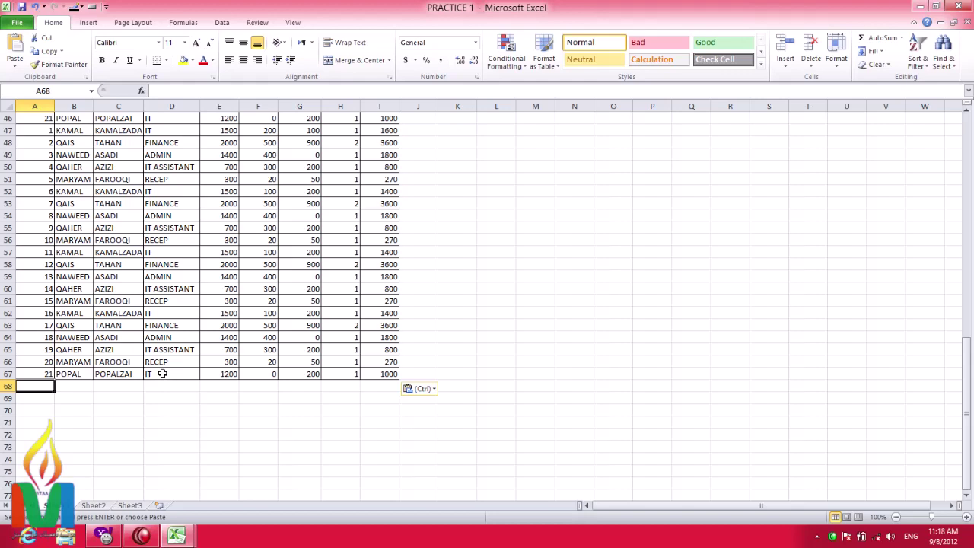
pyautogui.hotkey('ctrl', 'v')
pyautogui.scroll(-7, 137, 393)
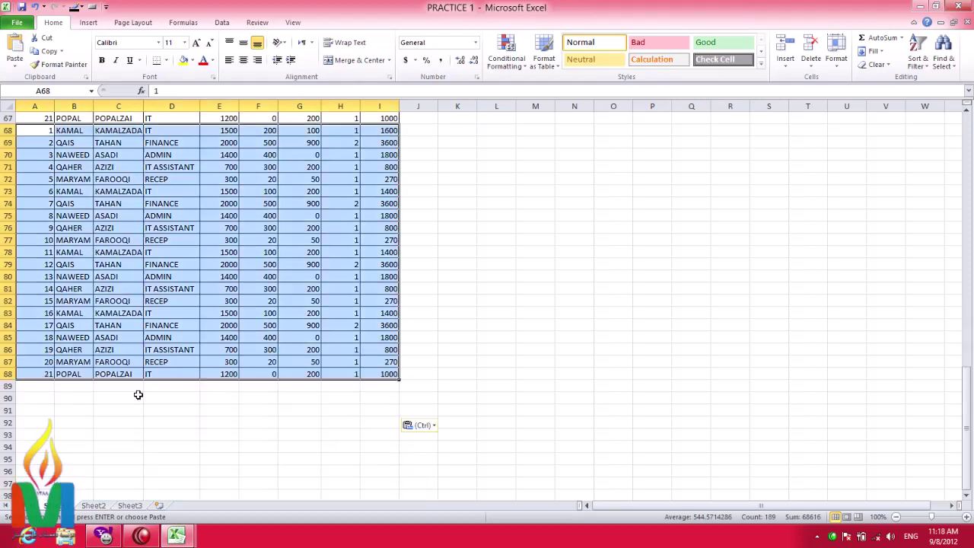
pyautogui.scroll(-2, 60, 322)
pyautogui.click(57, 314)
pyautogui.hotkey('ctrl', 'v')
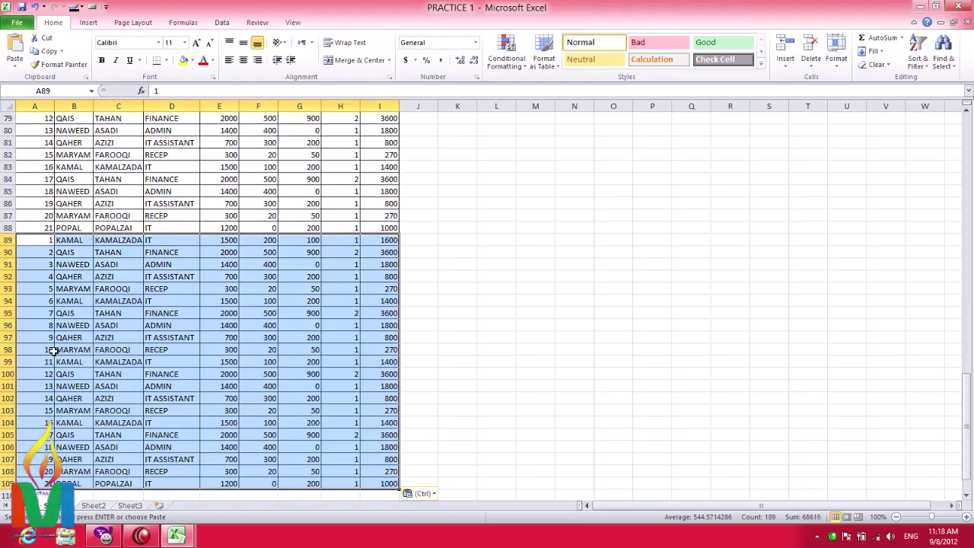
pyautogui.scroll(-8, 57, 320)
pyautogui.click(47, 278)
pyautogui.hotkey('ctrl', 'v')
pyautogui.scroll(-4, 49, 289)
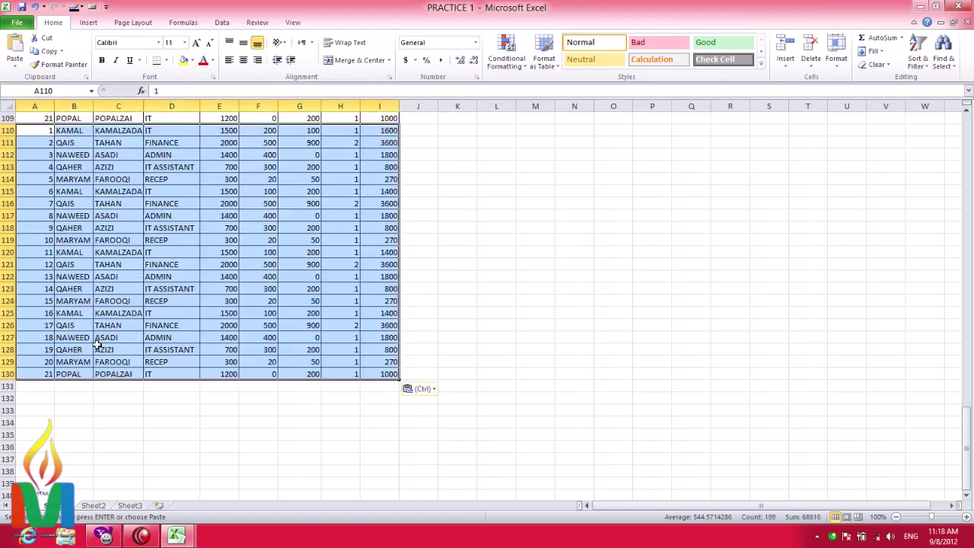
pyautogui.scroll(-3, 43, 299)
pyautogui.click(38, 276)
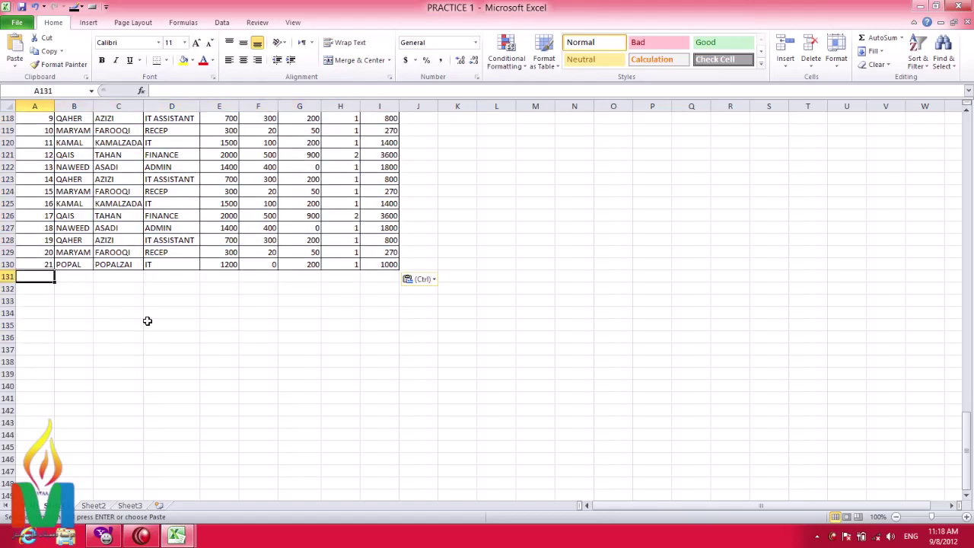
pyautogui.hotkey('ctrl', 'v')
pyautogui.scroll(6, 147, 321)
pyautogui.scroll(12, 152, 335)
pyautogui.scroll(9, 154, 350)
pyautogui.scroll(12, 156, 360)
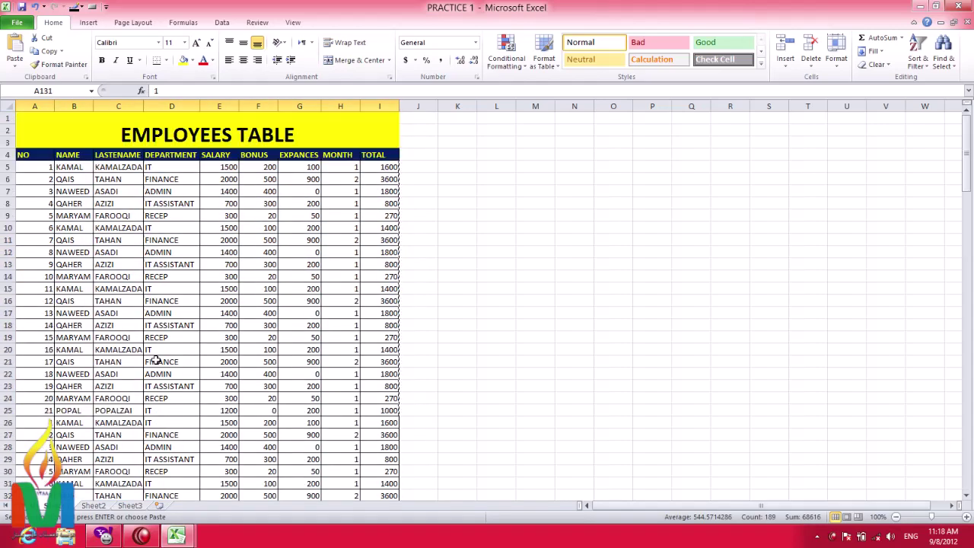
# - Select the first numbers in the NO column, return to the top, and open the File Info view
pyautogui.moveTo(38, 167)
pyautogui.mouseDown()
pyautogui.moveTo(61, 374)
pyautogui.moveTo(56, 427)
pyautogui.moveTo(36, 471)
pyautogui.mouseUp()
pyautogui.click(35, 471)
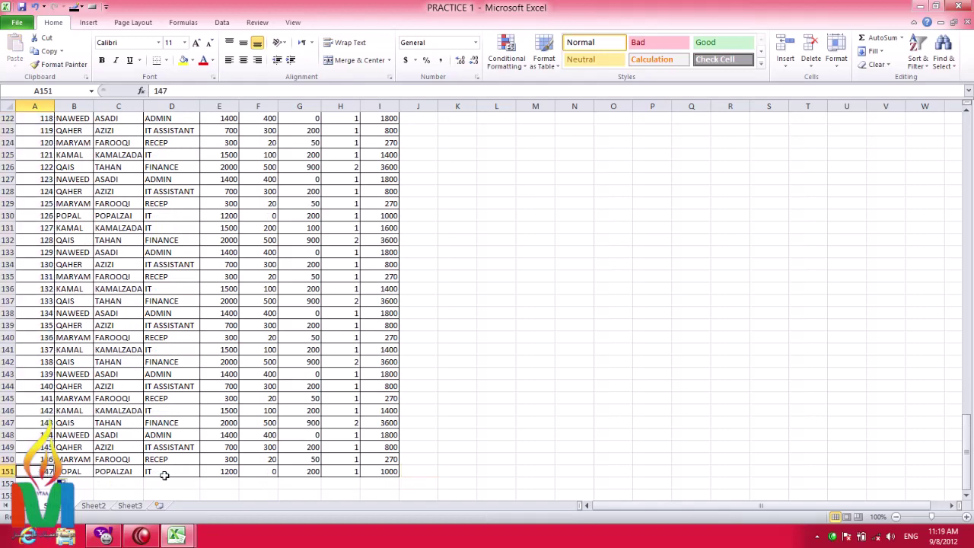
pyautogui.scroll(10, 258, 364)
pyautogui.scroll(10, 258, 364)
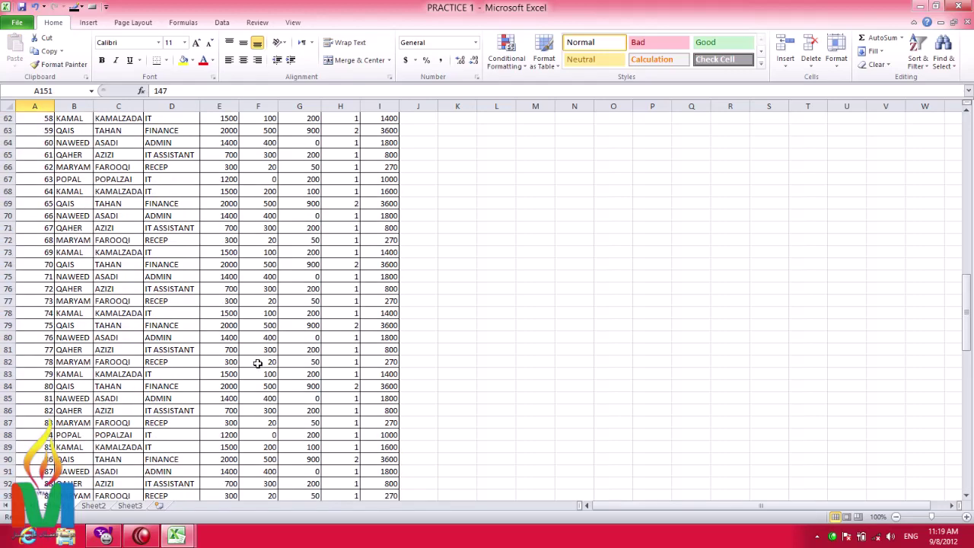
pyautogui.scroll(12, 258, 364)
pyautogui.scroll(8, 258, 364)
pyautogui.click(166, 169)
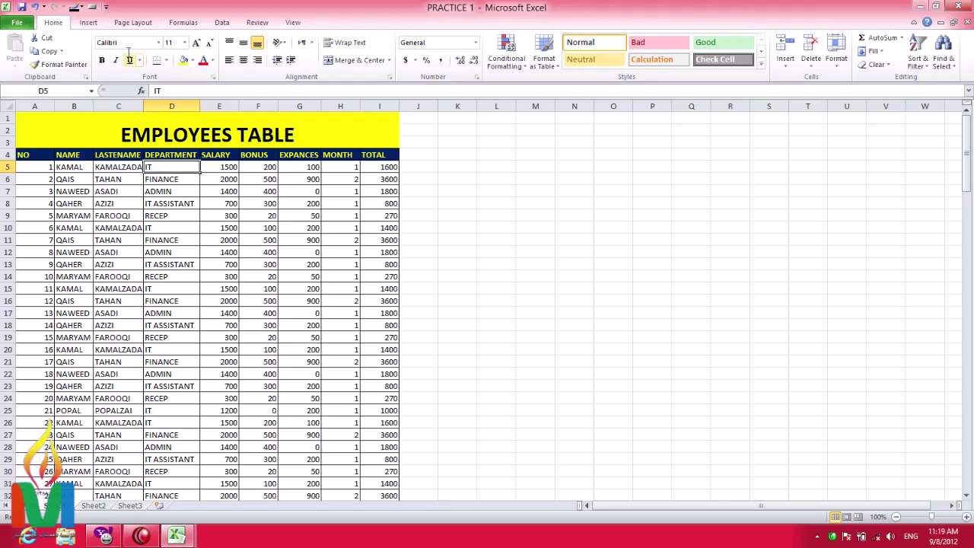
pyautogui.click(18, 23)
# - Open the print preview and page through it to page 3 and back to page 1
pyautogui.click(19, 183)
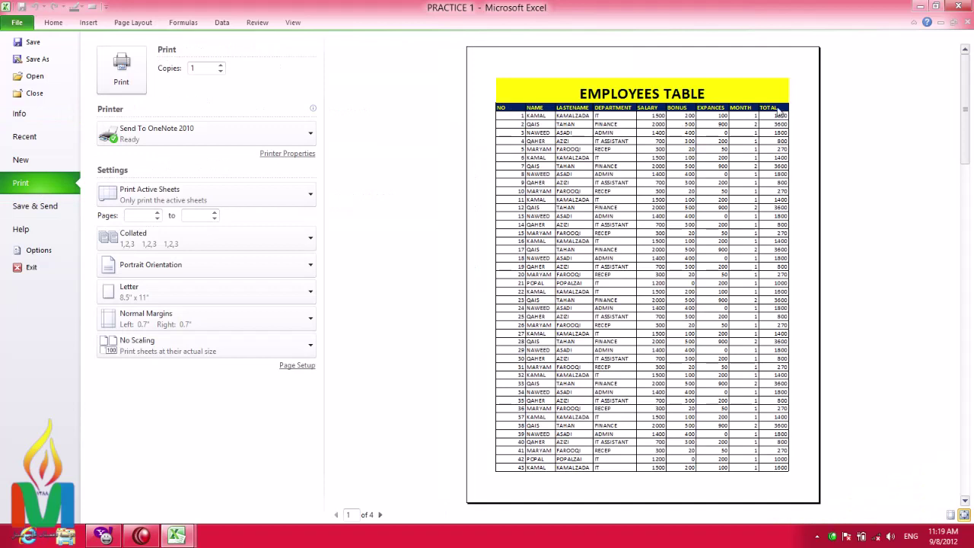
pyautogui.press('alt')
pyautogui.press('alt')
pyautogui.press('alt')
pyautogui.click(450, 472)
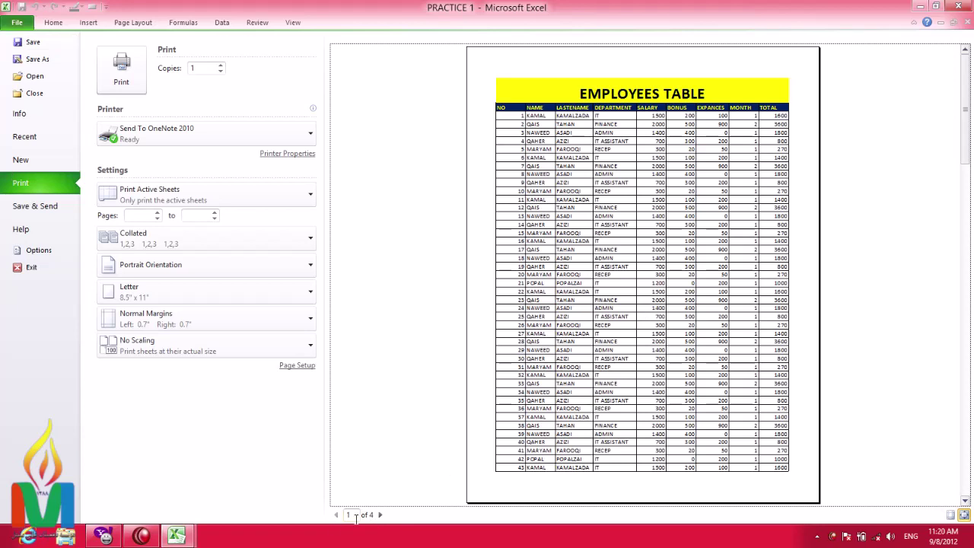
pyautogui.press('Tab')
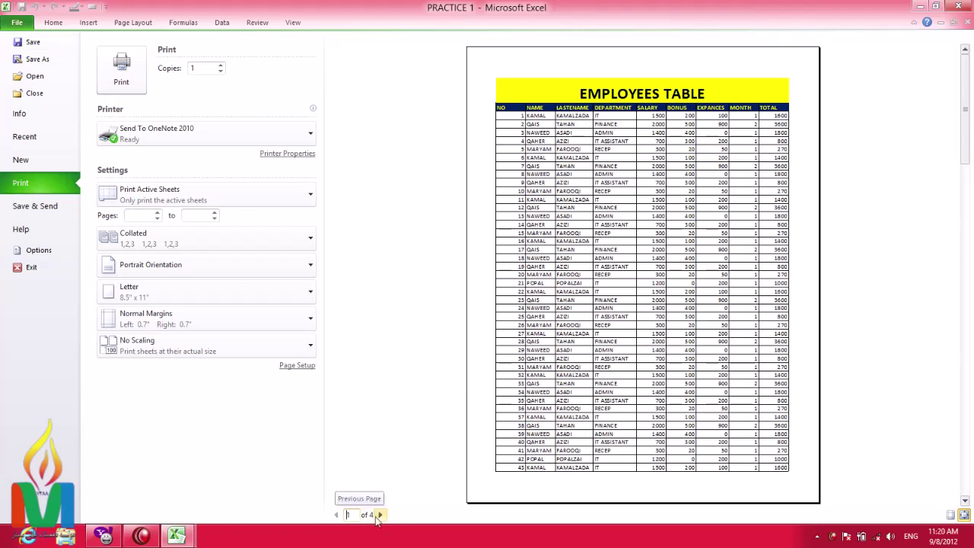
pyautogui.click(379, 515)
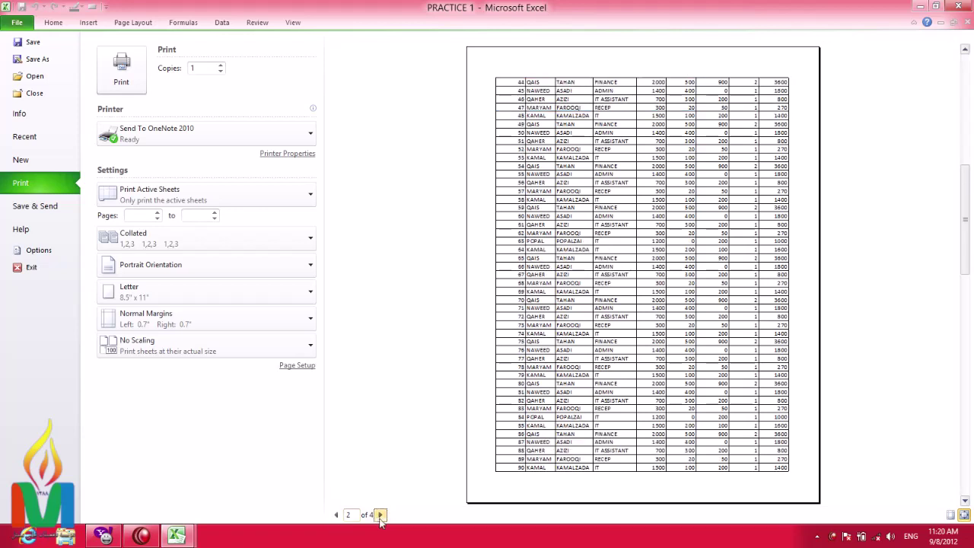
pyautogui.click(379, 515)
pyautogui.click(335, 515)
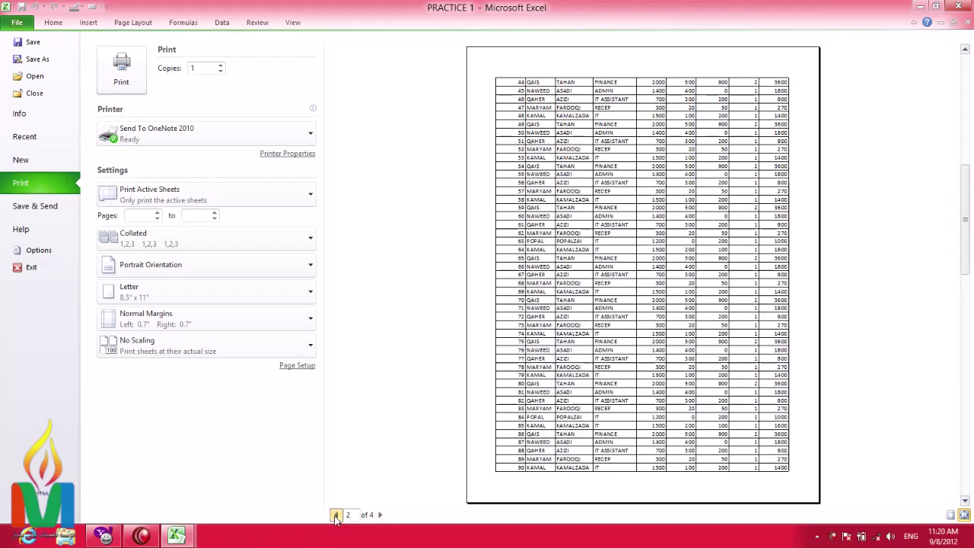
pyautogui.click(335, 515)
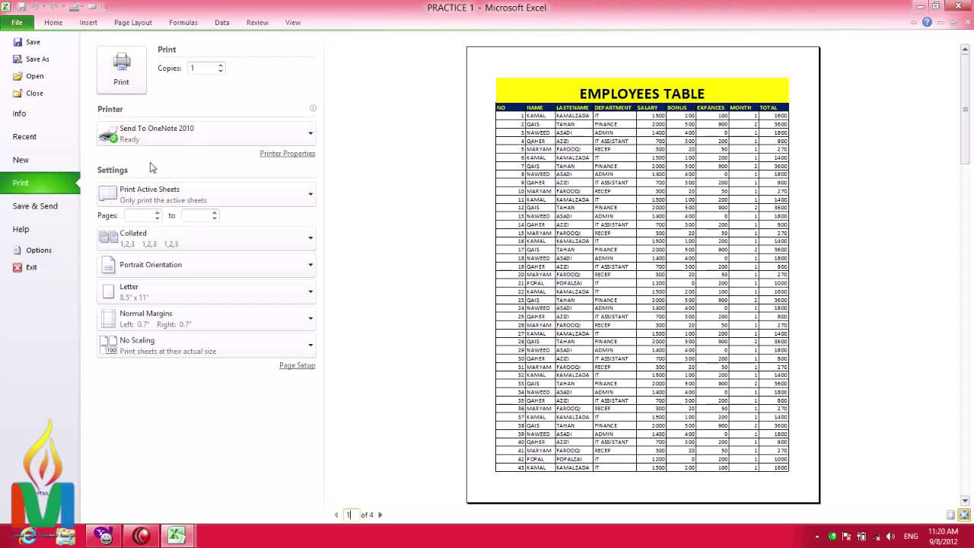
# - Keep the current printer and change the paper size to A4
pyautogui.click(144, 132)
pyautogui.click(144, 133)
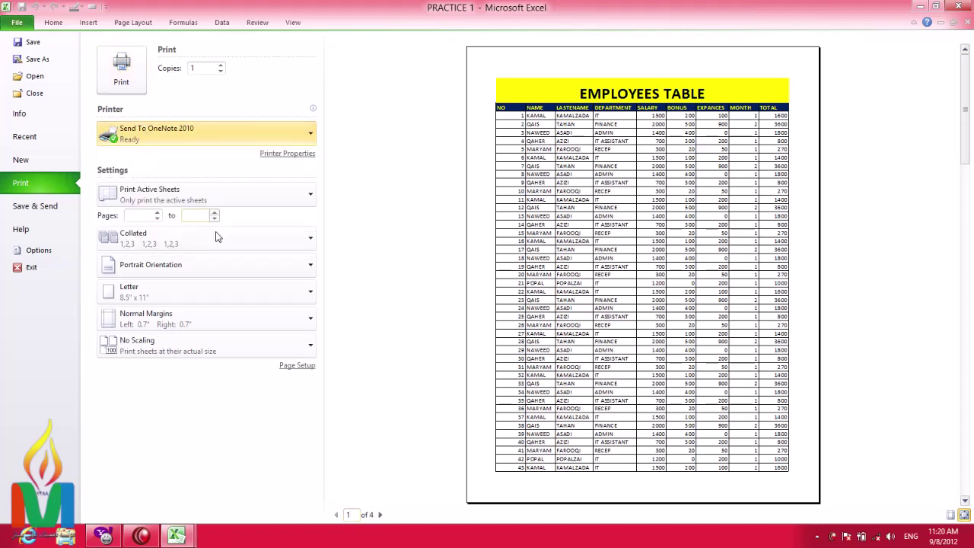
pyautogui.click(157, 297)
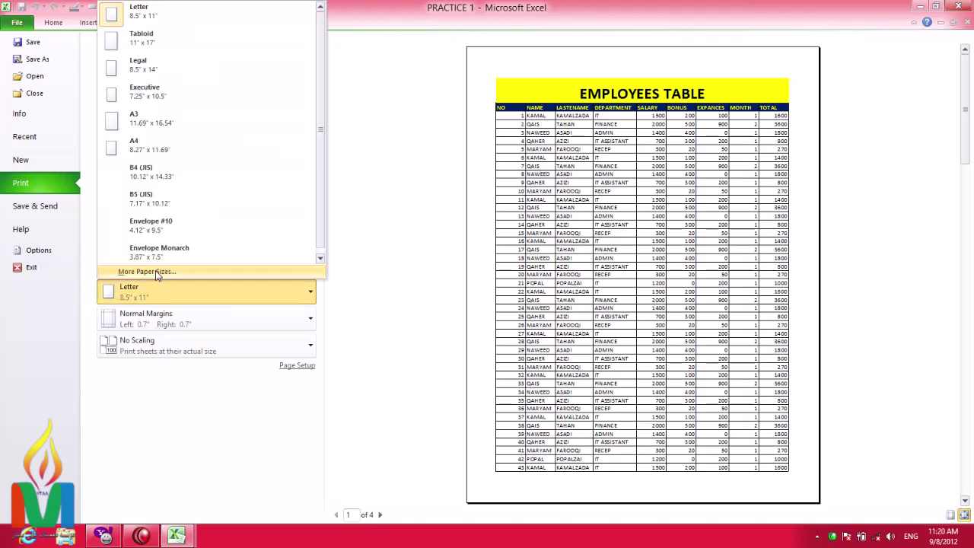
pyautogui.click(162, 148)
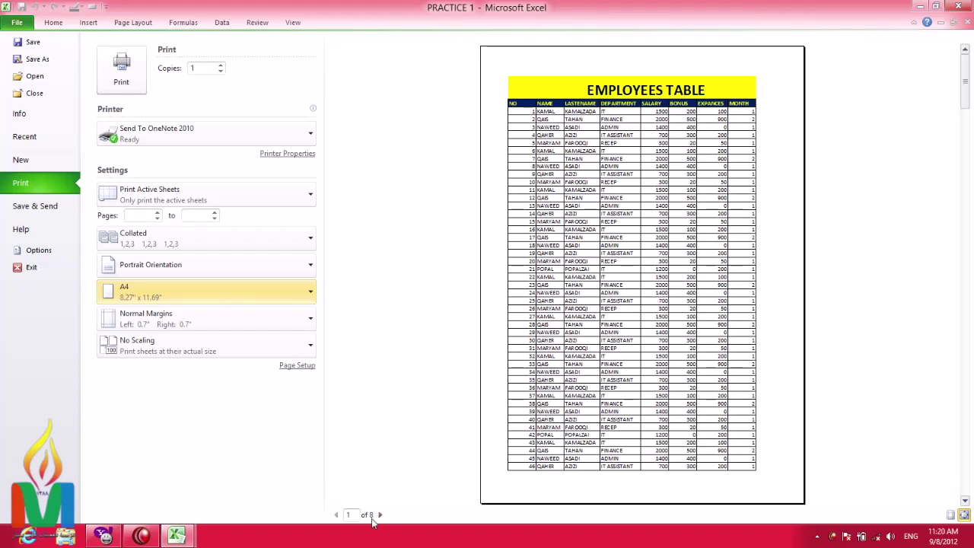
# - Go back to the EMPLOYEES TABLE sheet, select cell B10, and reopen the File Info page
pyautogui.click(65, 25)
pyautogui.click(365, 301)
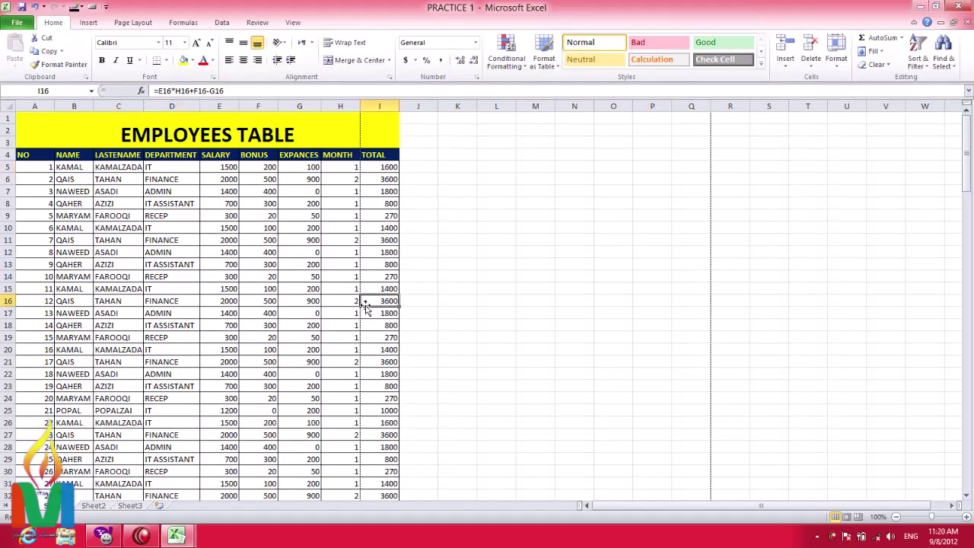
pyautogui.click(90, 228)
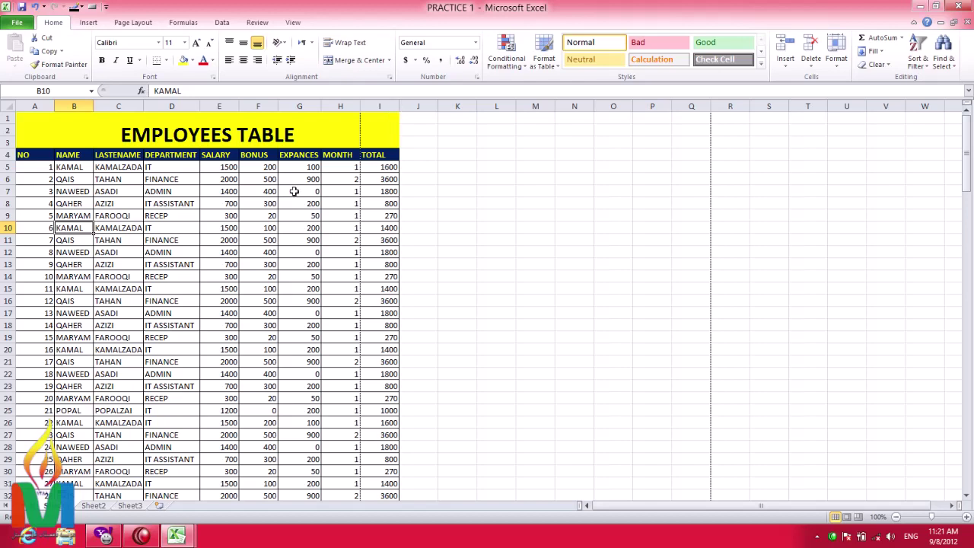
pyautogui.click(17, 22)
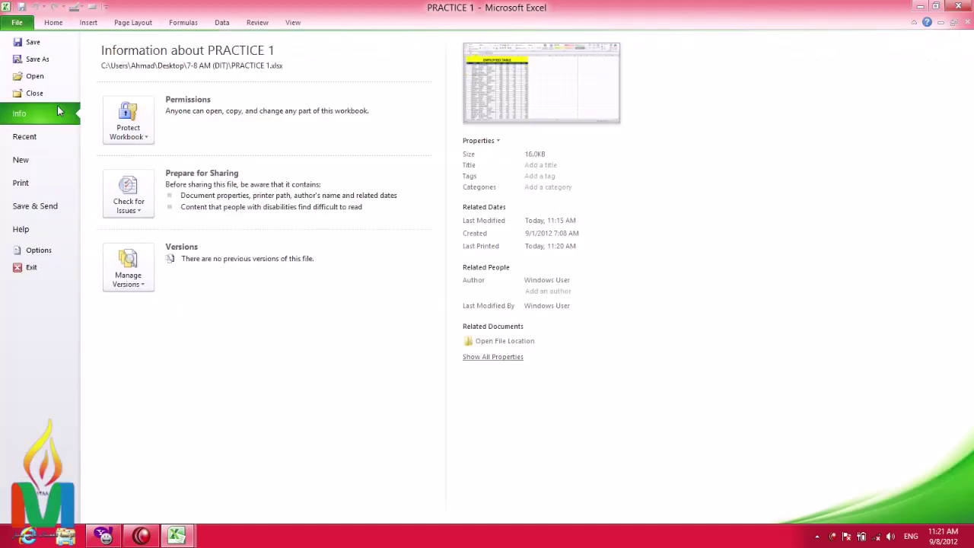
# - Set print scaling to Fit All Columns on One Page and scroll through the 3-page preview
pyautogui.click(23, 184)
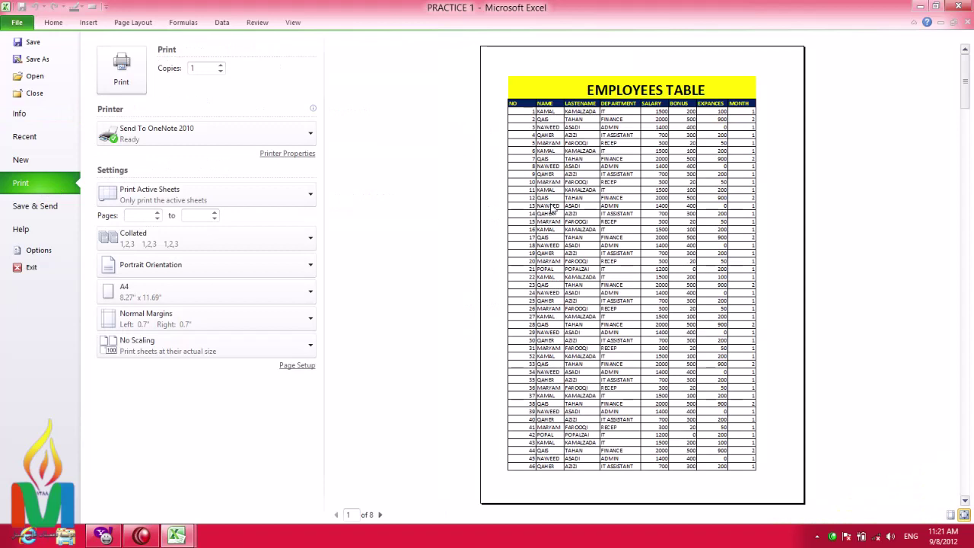
pyautogui.click(165, 351)
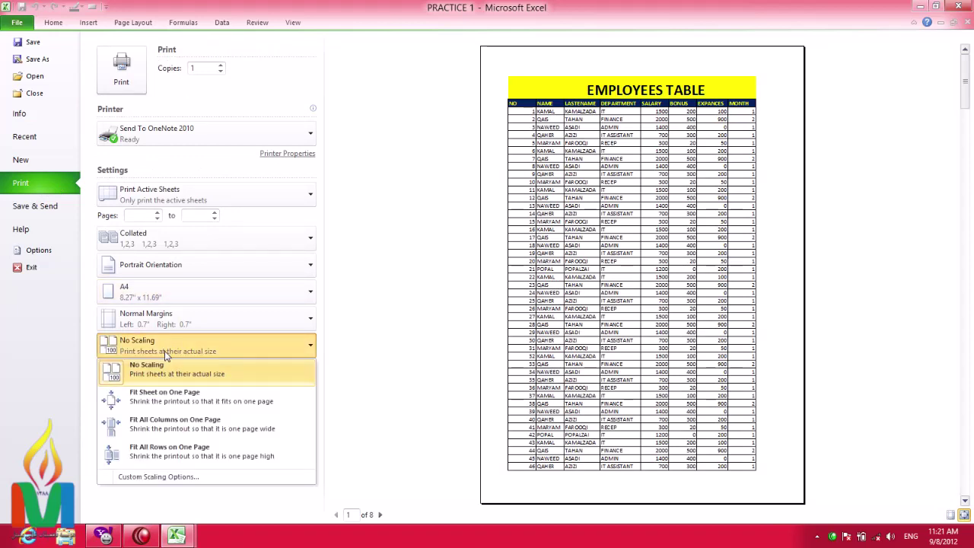
pyautogui.click(182, 432)
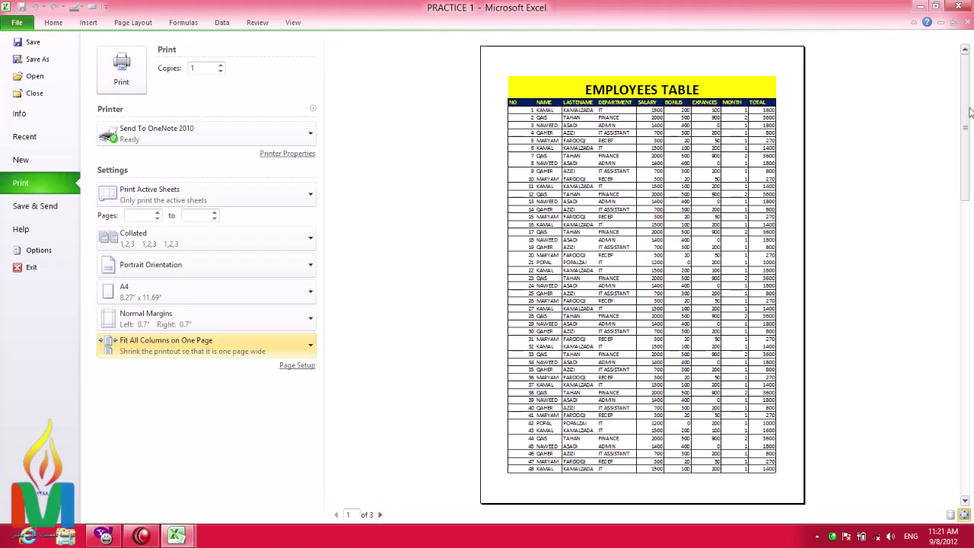
pyautogui.moveTo(968, 112); pyautogui.dragTo(968, 425)
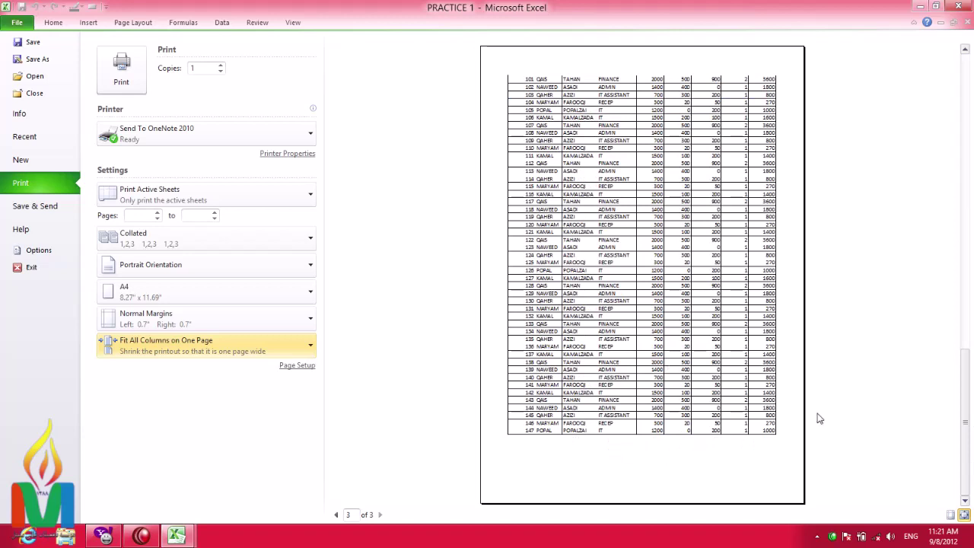
pyautogui.moveTo(968, 473); pyautogui.dragTo(966, 84)
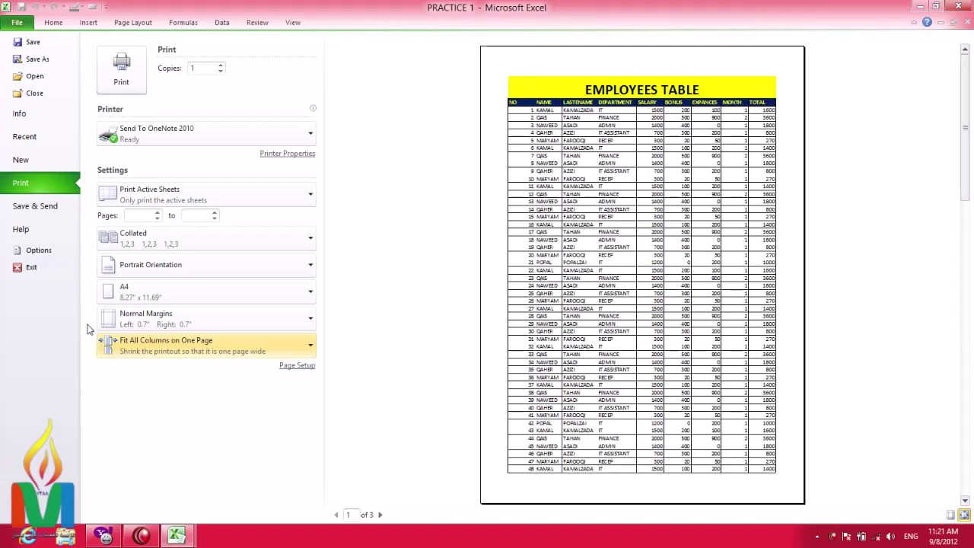
# - Switch scaling back to No Scaling and apply the Narrow margin preset
pyautogui.click(127, 347)
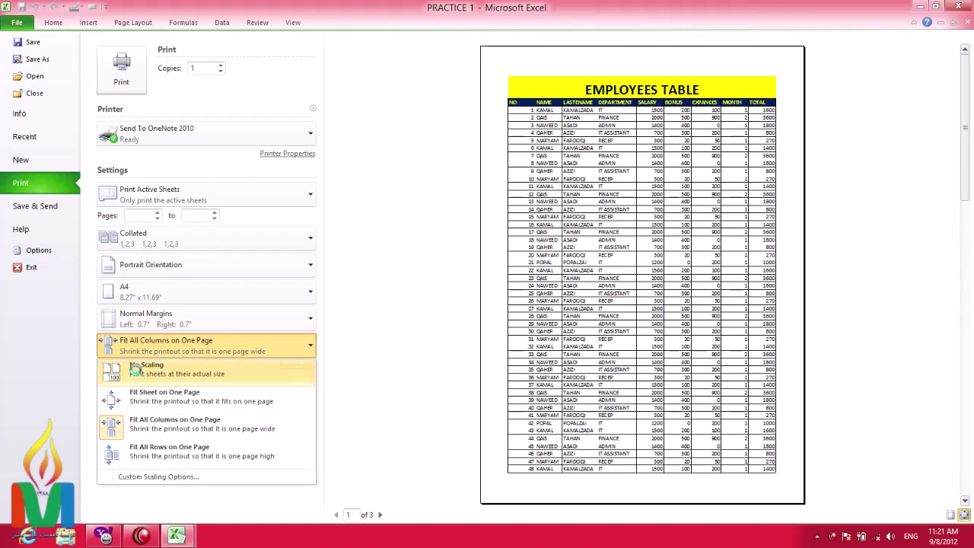
pyautogui.click(134, 369)
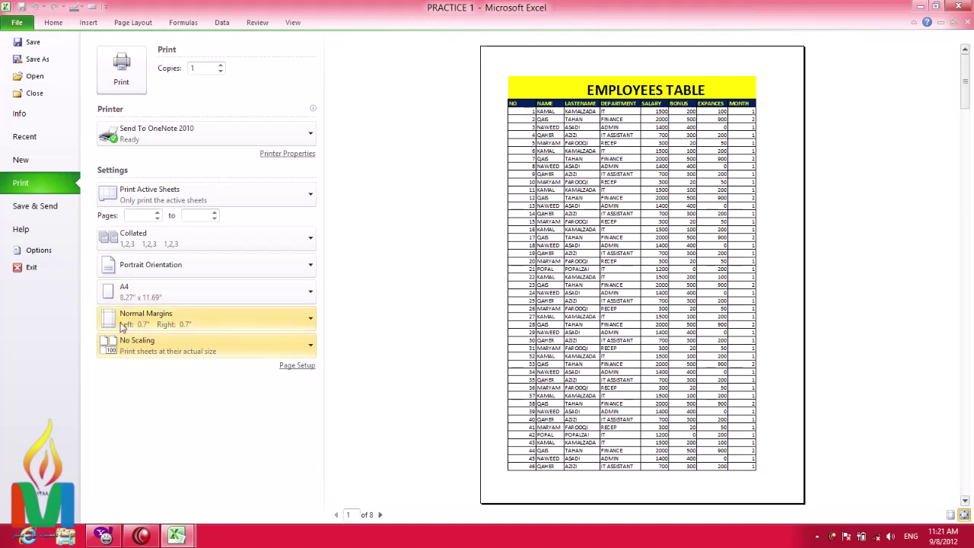
pyautogui.click(194, 325)
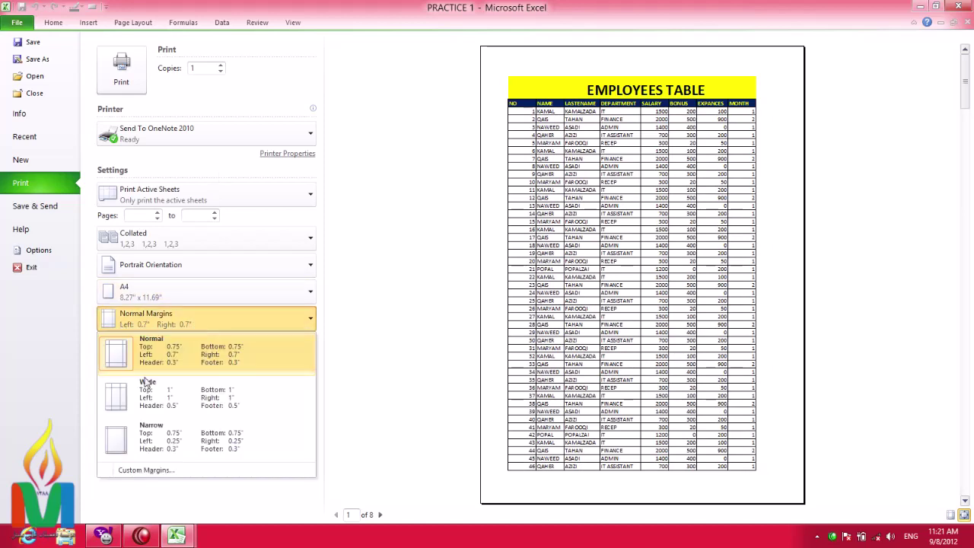
pyautogui.click(151, 445)
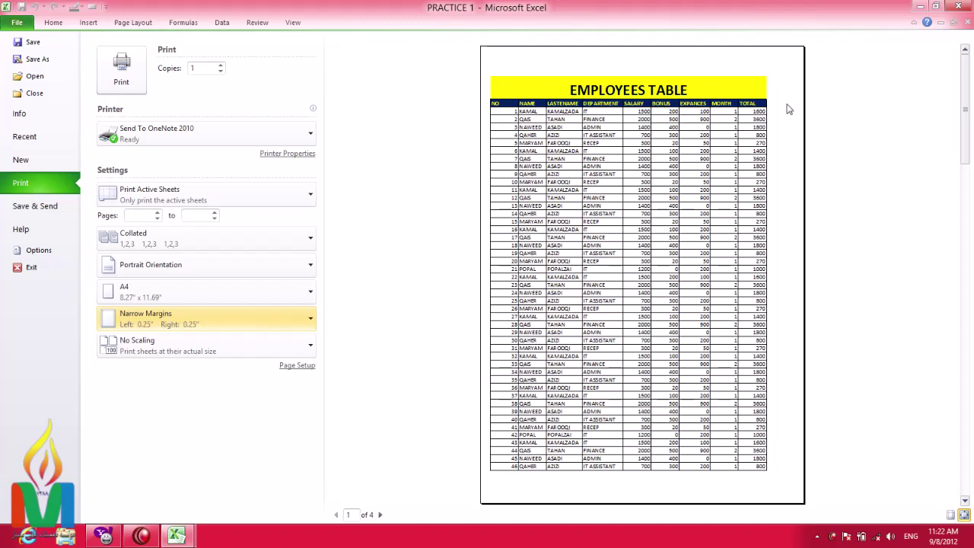
# - In Page Setup's Margins tab, centre the table horizontally only and confirm with OK
pyautogui.click(298, 367)
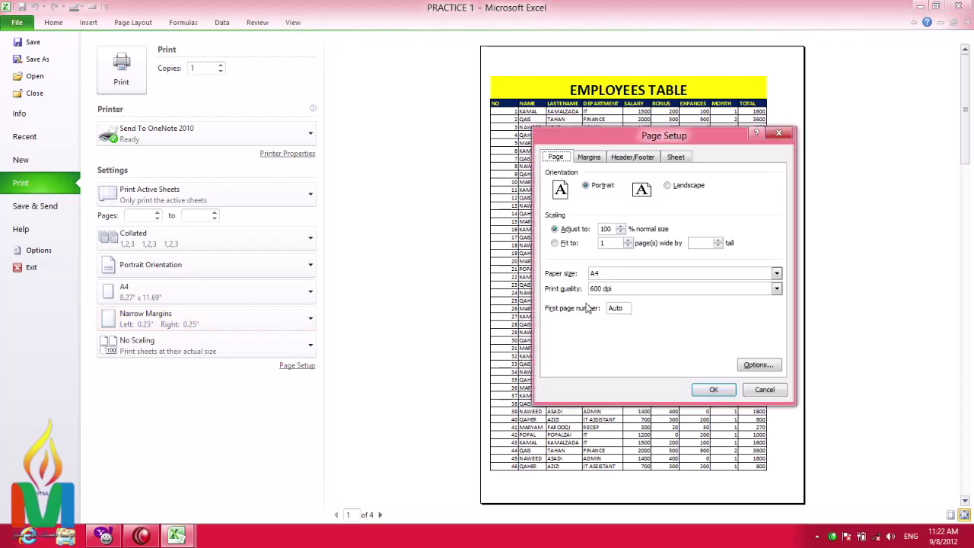
pyautogui.click(597, 157)
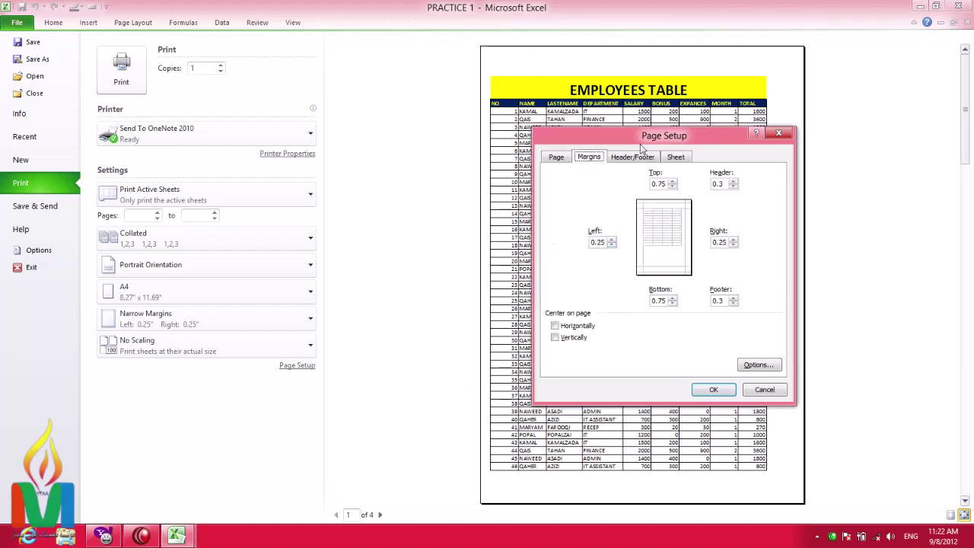
pyautogui.moveTo(640, 144); pyautogui.dragTo(296, 147)
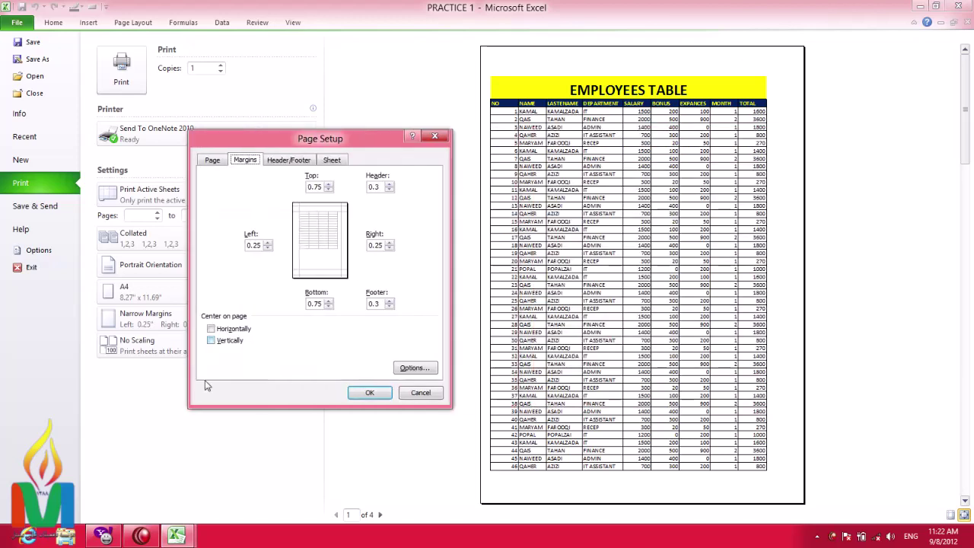
pyautogui.click(228, 332)
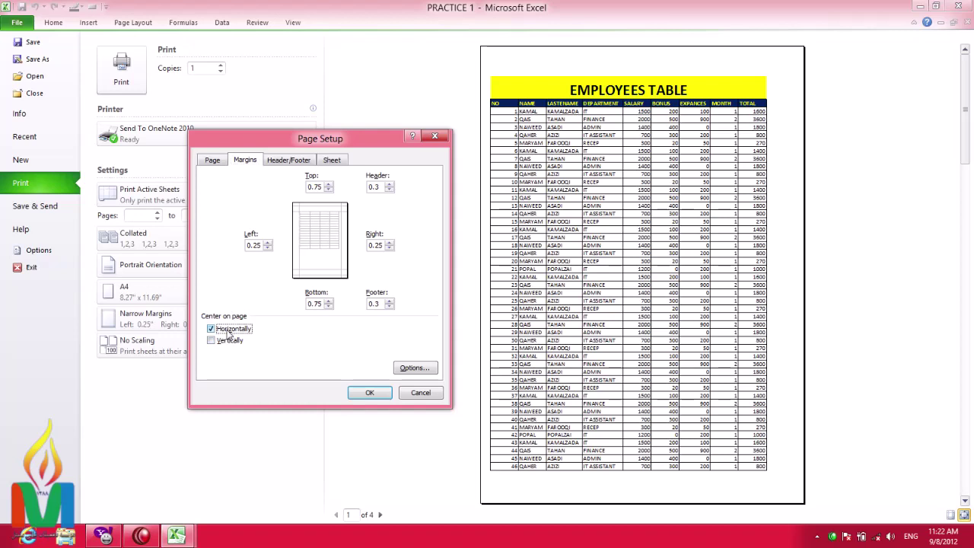
pyautogui.click(223, 343)
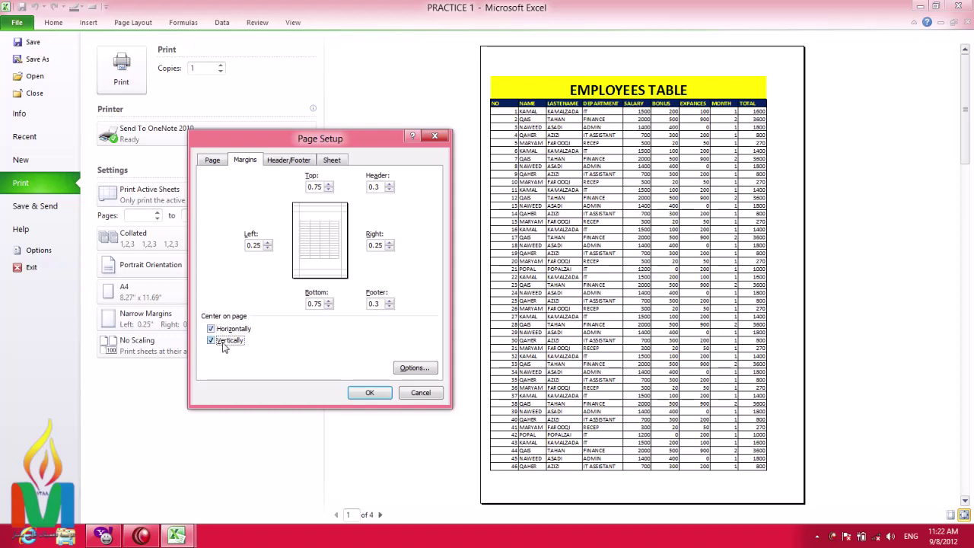
pyautogui.click(223, 343)
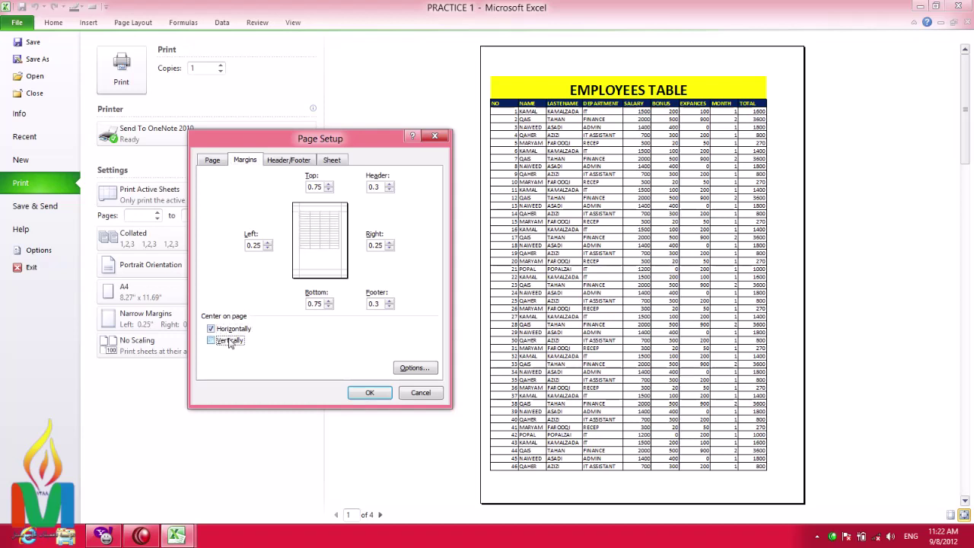
pyautogui.click(371, 392)
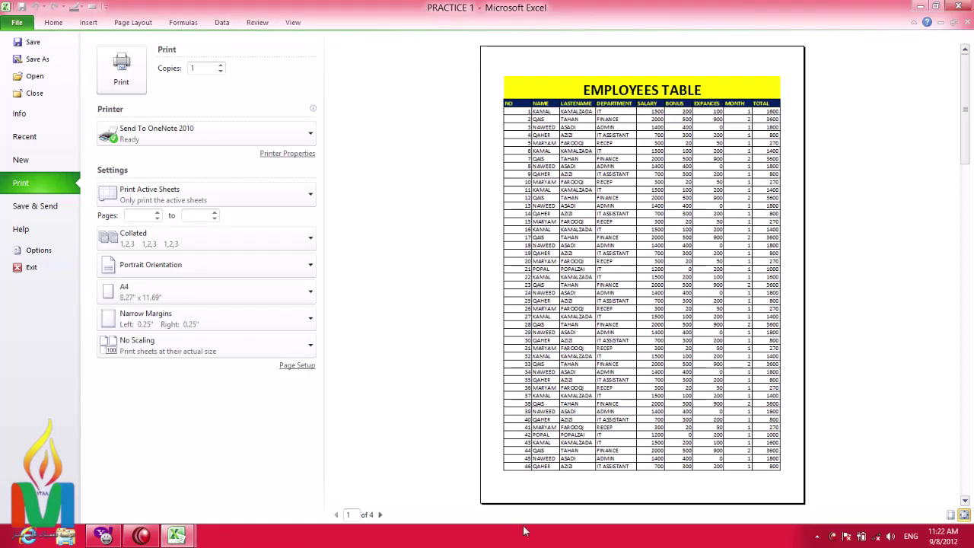
# - Page through the preview to the last page and back to page 1
pyautogui.click(380, 514)
pyautogui.click(379, 515)
pyautogui.click(380, 514)
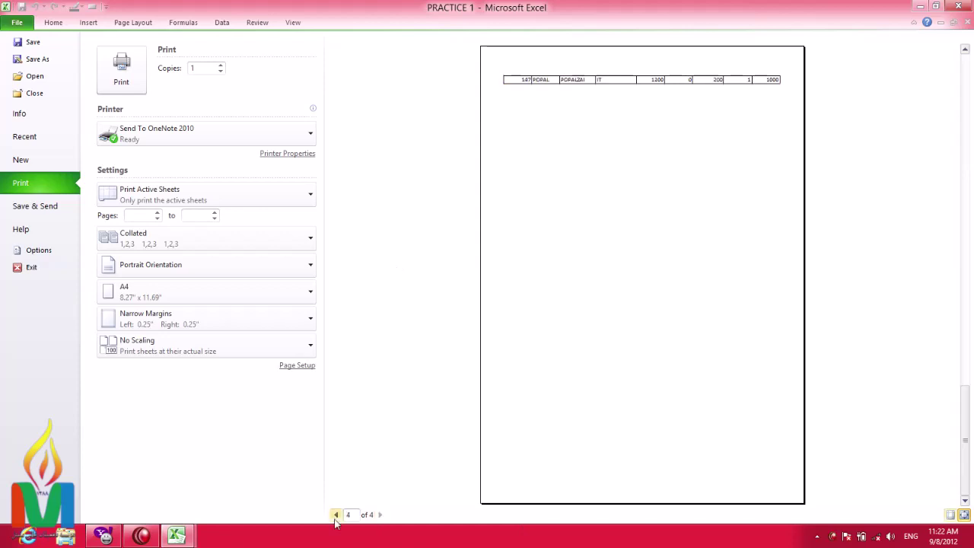
pyautogui.click(336, 514)
pyautogui.click(335, 515)
pyautogui.click(336, 514)
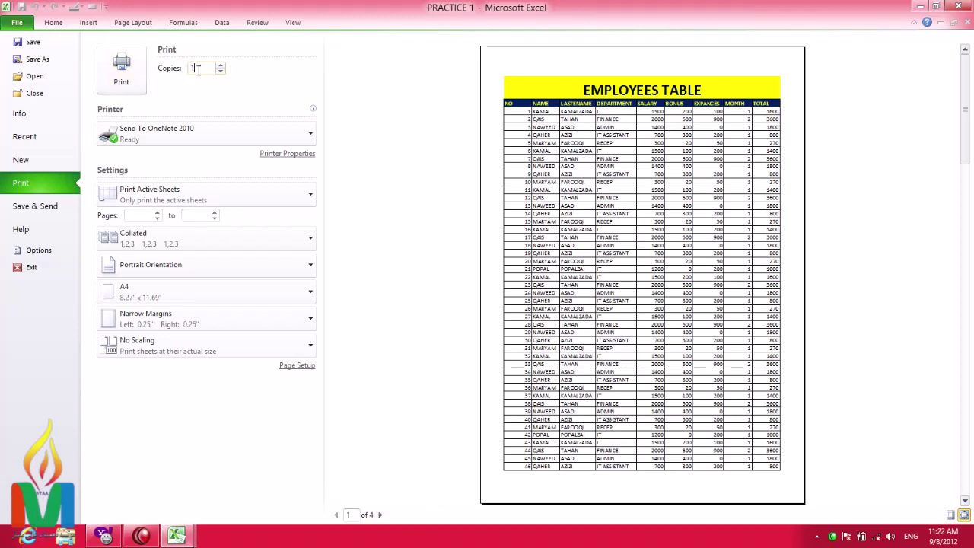
# - Set copies to 10, keep the Send To OneNote 2010 printer, and show the print-range choices
pyautogui.click(196, 68)
pyautogui.write('0')
pyautogui.click(261, 130)
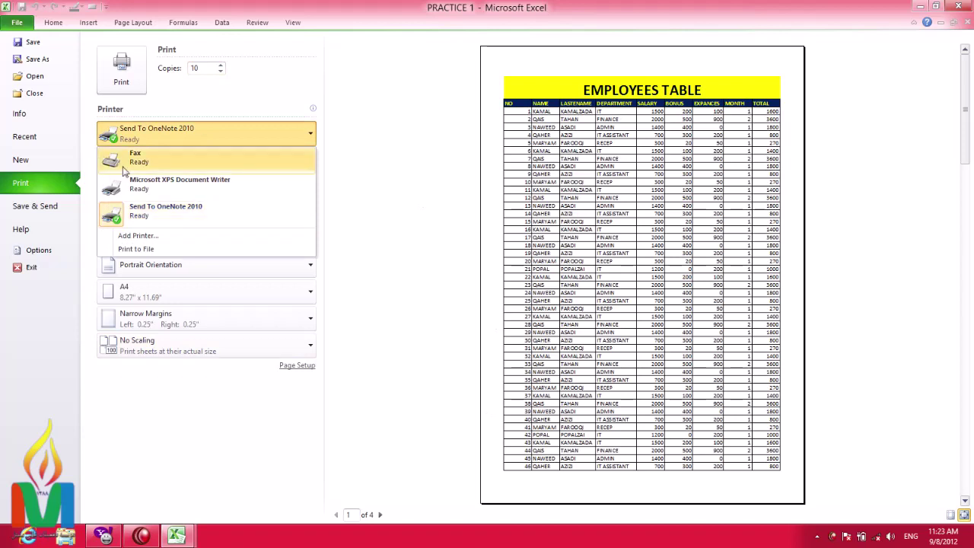
pyautogui.moveTo(135, 158)
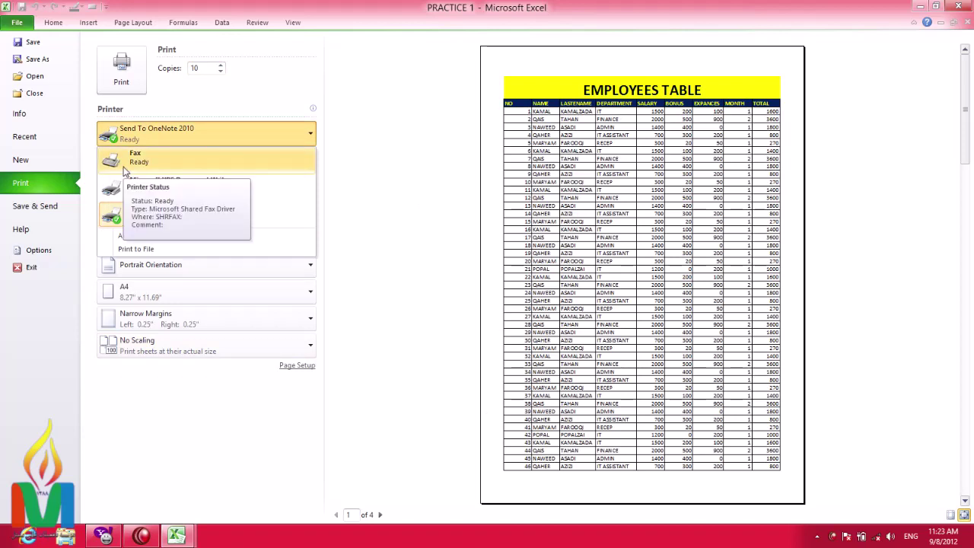
pyautogui.click(376, 191)
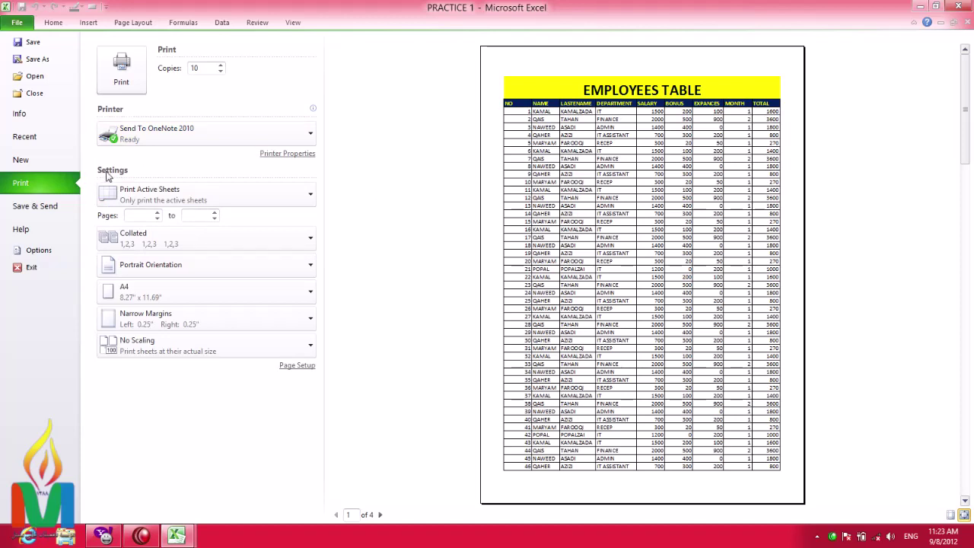
pyautogui.click(147, 192)
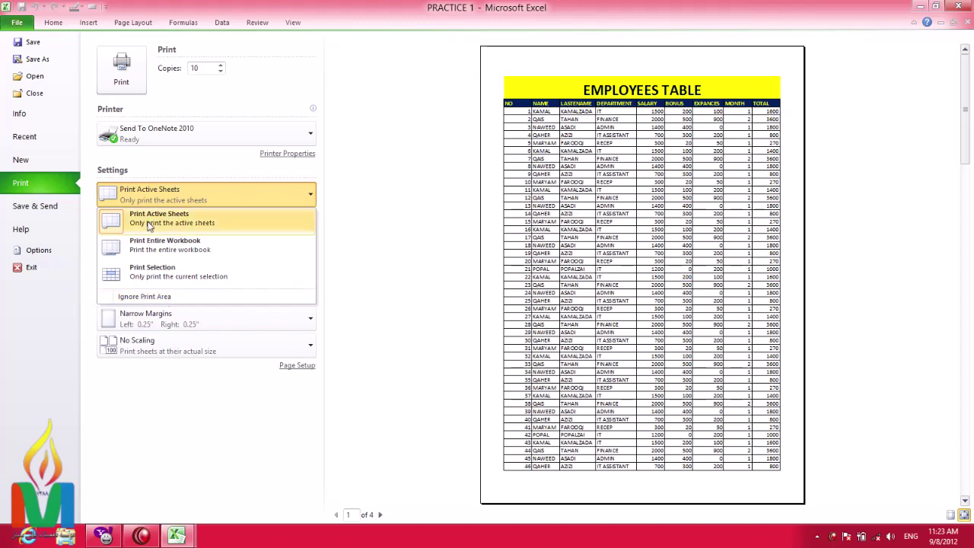
# - Return to the worksheet, select G19 and cycle the sheet tabs back to EMPLOYEES TABLE
pyautogui.click(64, 22)
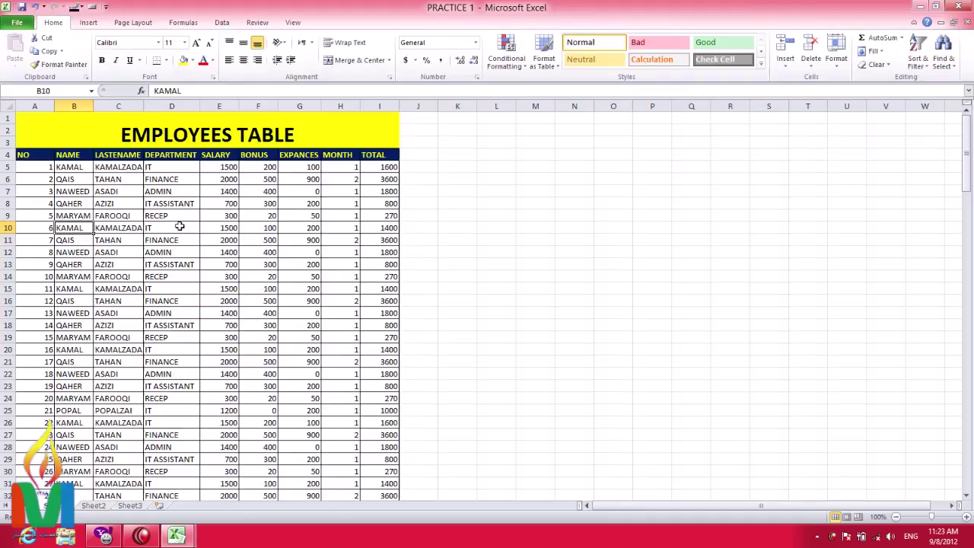
pyautogui.scroll(-1, 198, 411)
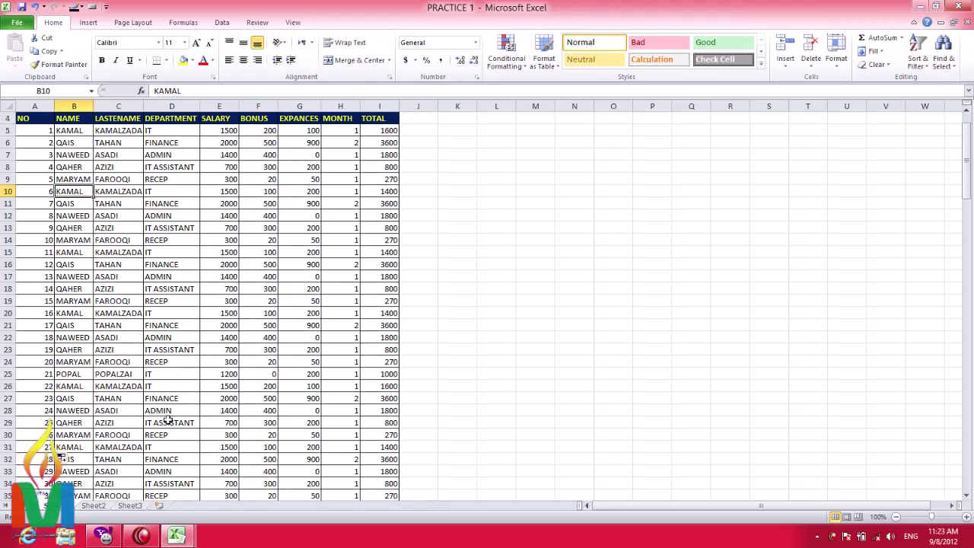
pyautogui.scroll(1, 368, 393)
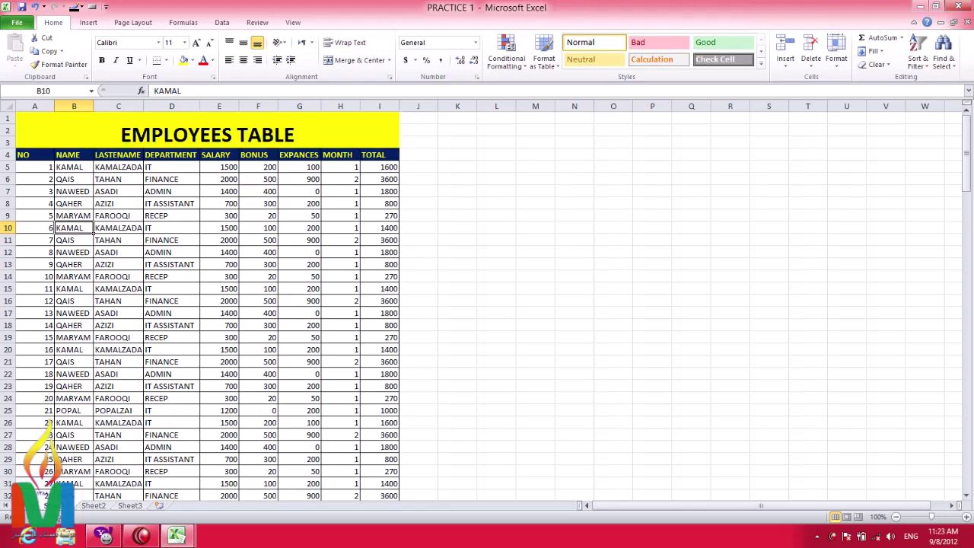
pyautogui.click(296, 337)
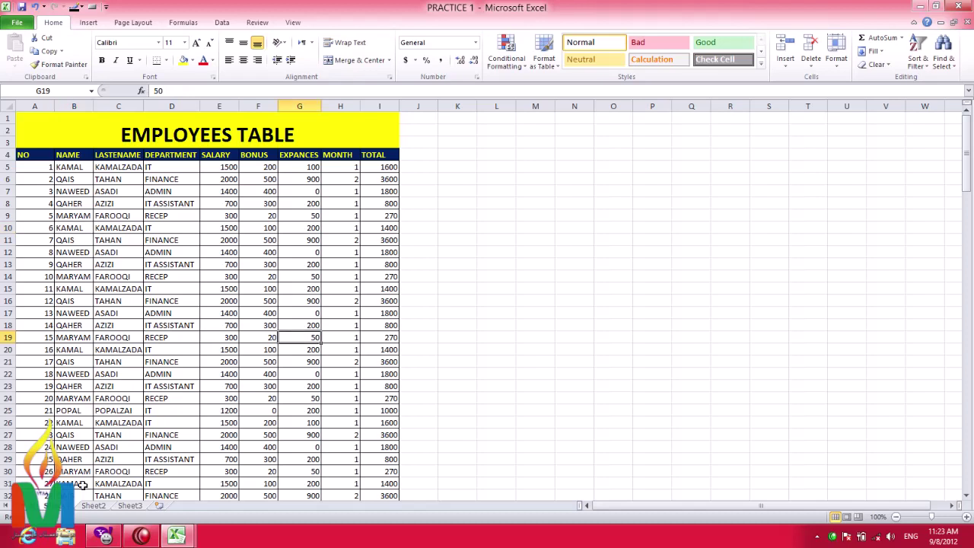
pyautogui.click(95, 506)
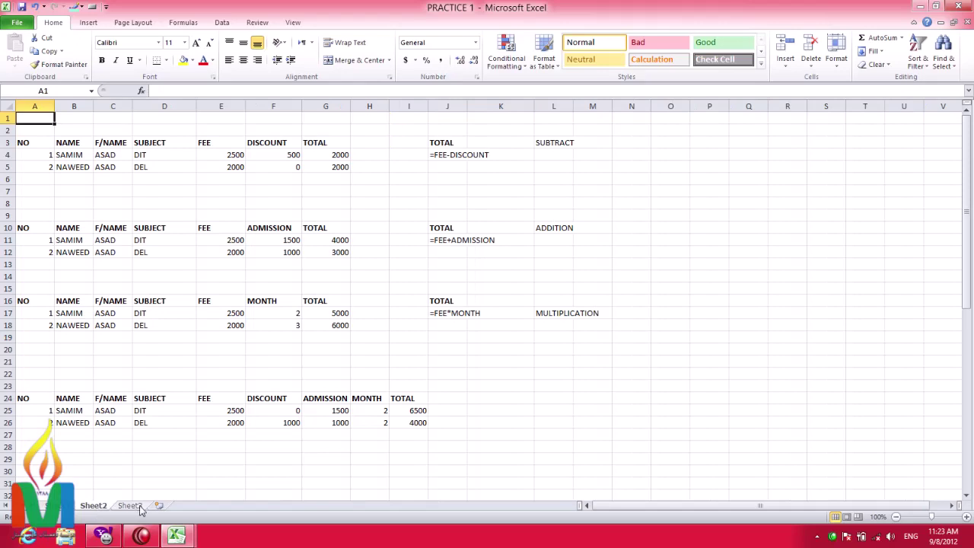
pyautogui.click(131, 506)
pyautogui.click(93, 506)
pyautogui.click(57, 506)
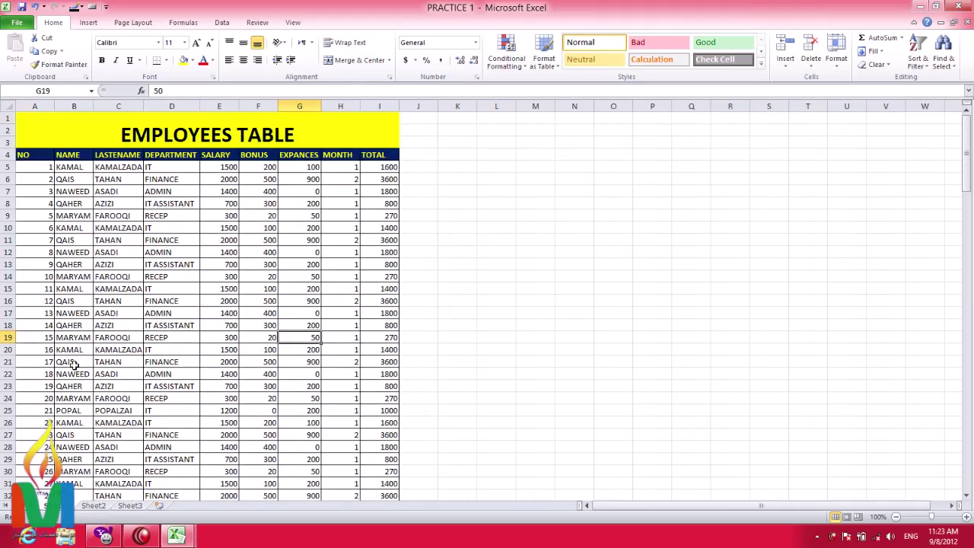
# - Switch the print range to Print Entire Workbook, expanding the preview to 8 pages
pyautogui.click(17, 23)
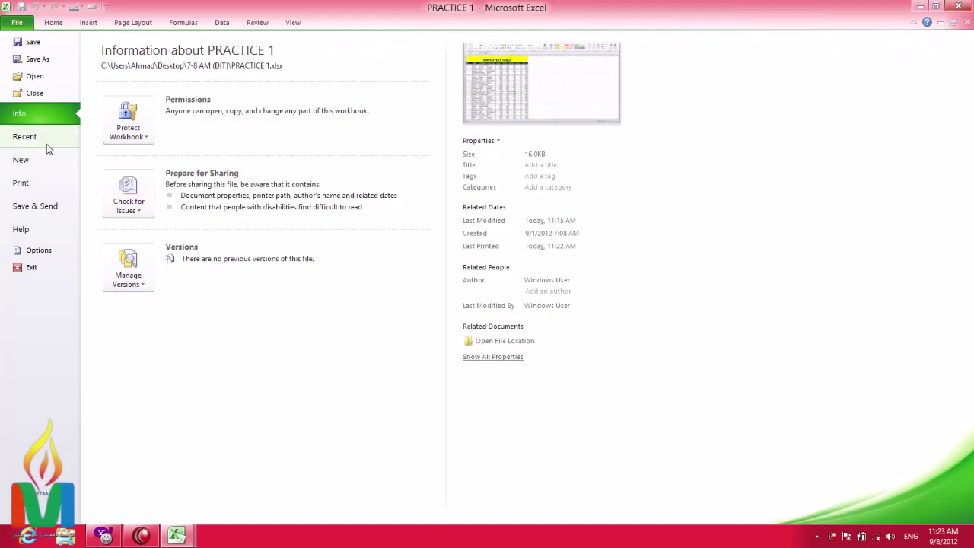
pyautogui.click(35, 183)
pyautogui.click(168, 192)
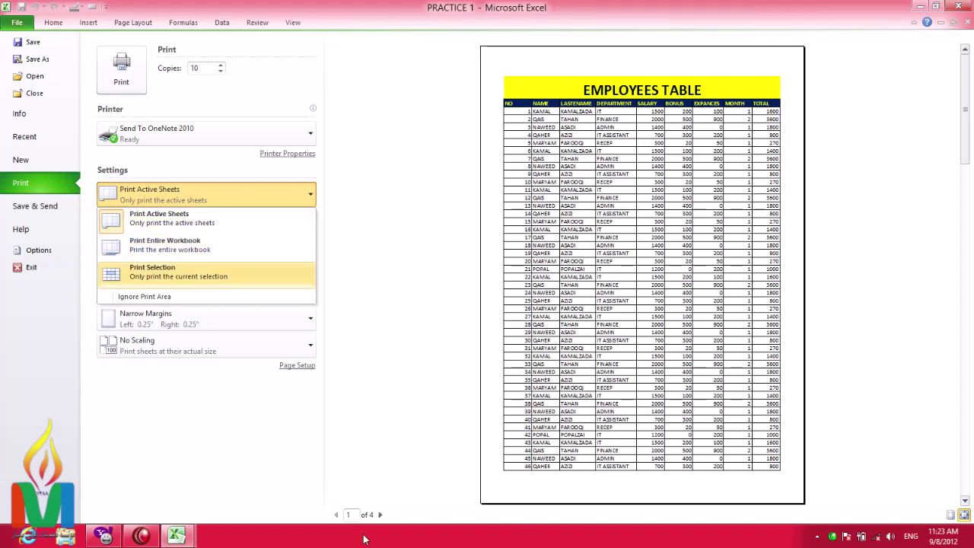
pyautogui.click(165, 243)
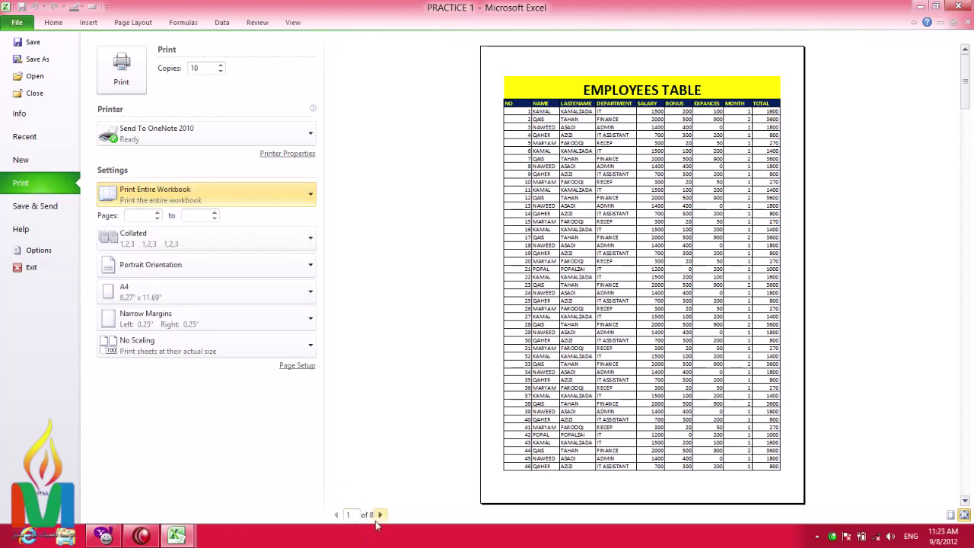
pyautogui.click(16, 17)
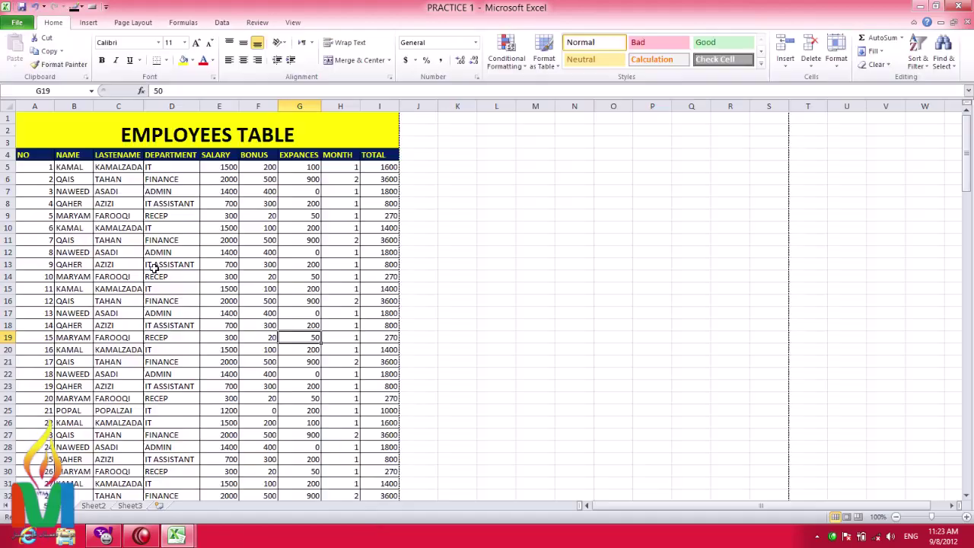
pyautogui.moveTo(114, 228); pyautogui.dragTo(188, 375)
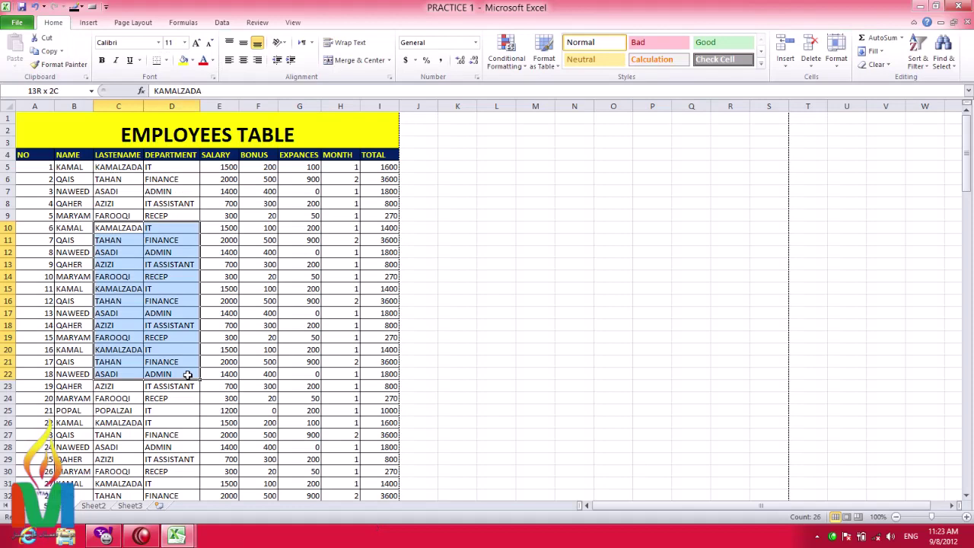
pyautogui.click(96, 507)
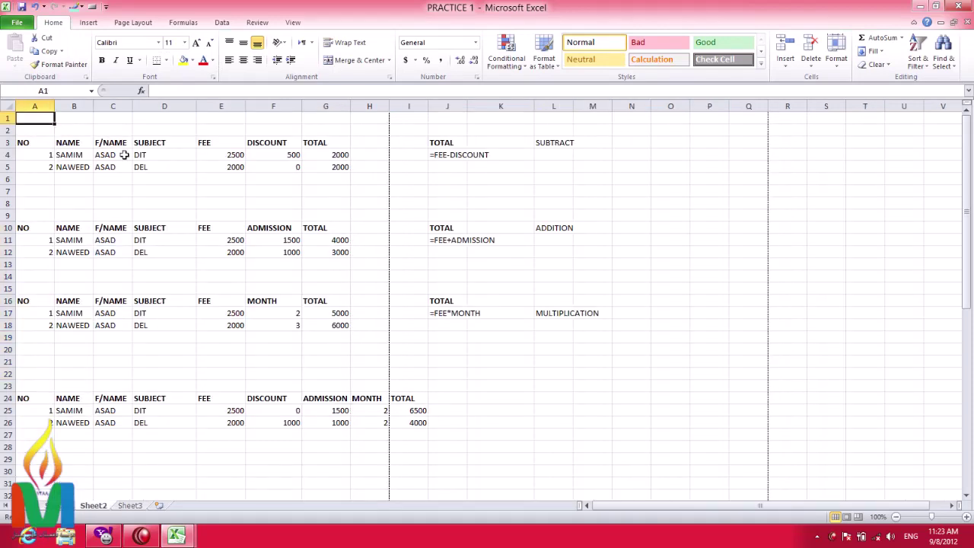
pyautogui.moveTo(124, 154); pyautogui.dragTo(335, 411)
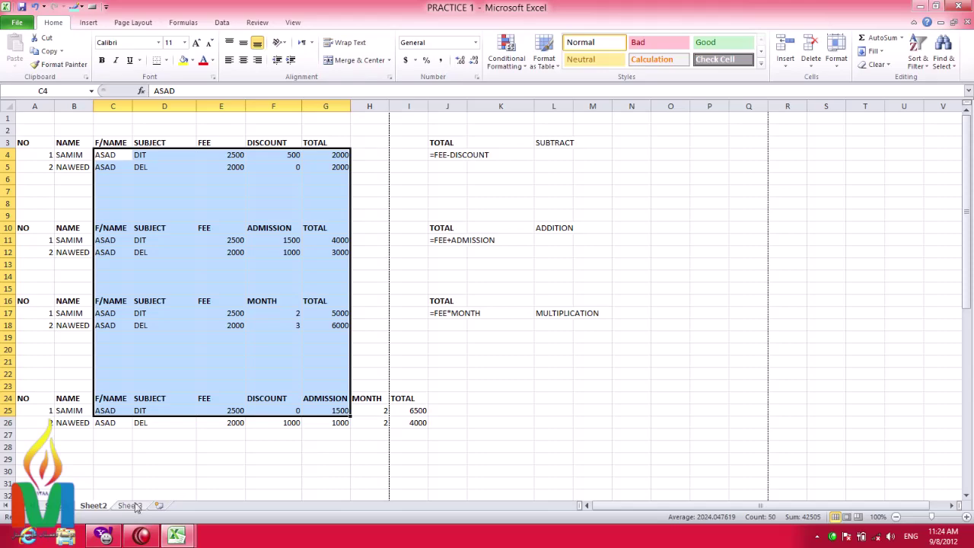
pyautogui.click(61, 506)
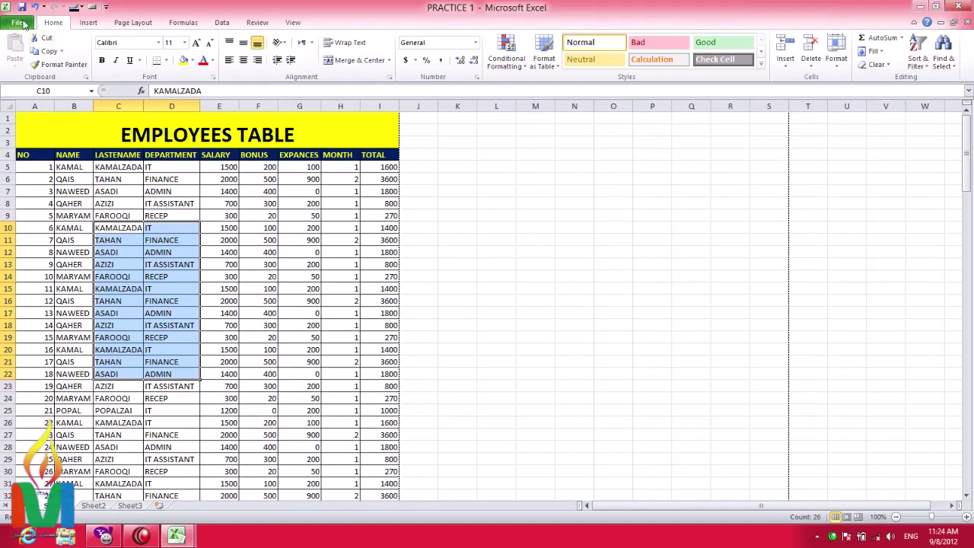
pyautogui.click(17, 22)
pyautogui.click(16, 183)
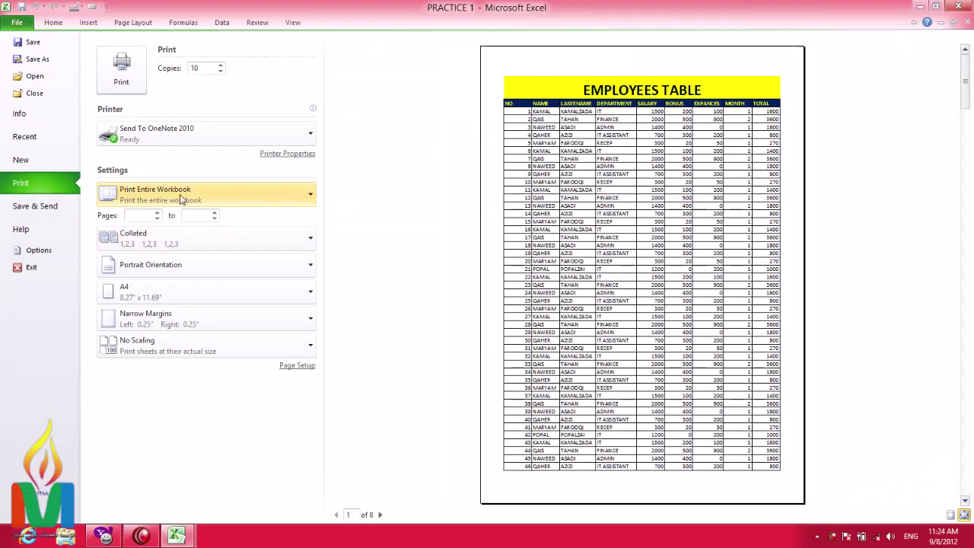
pyautogui.click(202, 205)
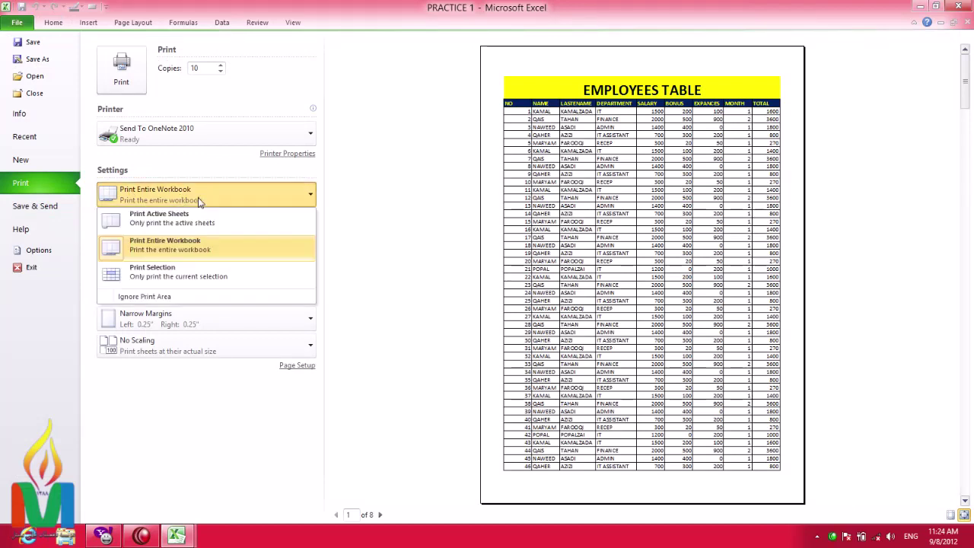
pyautogui.click(53, 22)
# - Select the title and employee rows A1:I22 on the EMPLOYEES TABLE sheet
pyautogui.click(259, 240)
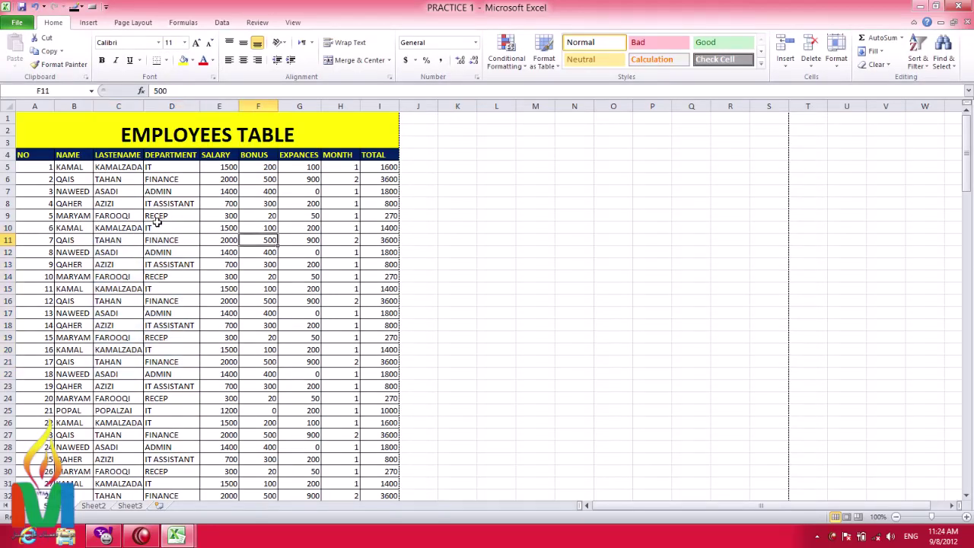
pyautogui.moveTo(122, 134); pyautogui.dragTo(141, 374)
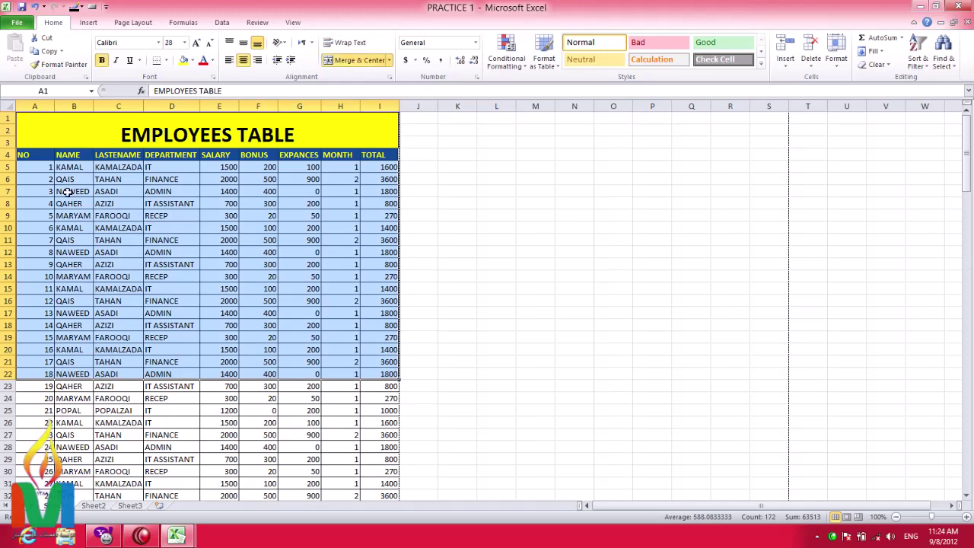
pyautogui.scroll(-3, 397, 470)
pyautogui.scroll(-1, 401, 470)
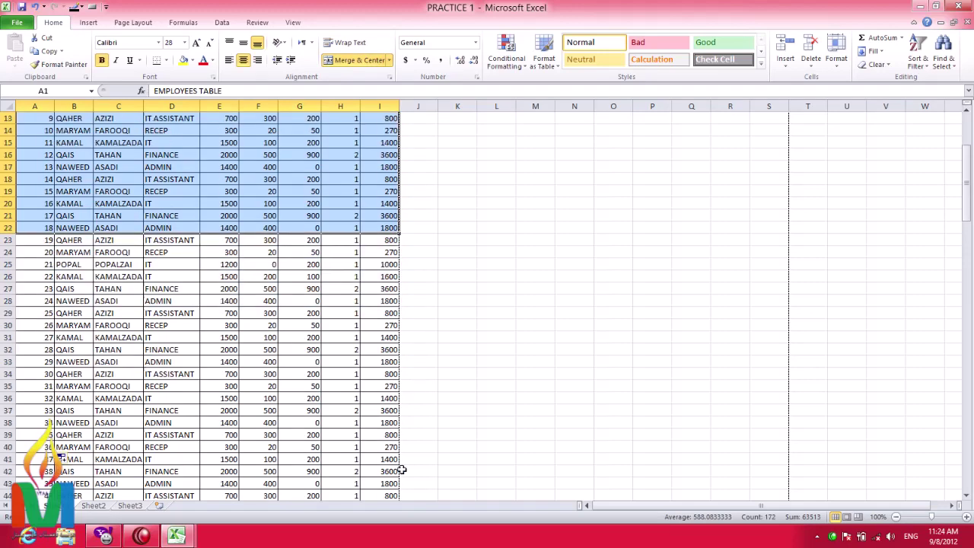
pyautogui.scroll(-1, 401, 470)
pyautogui.scroll(5, 342, 456)
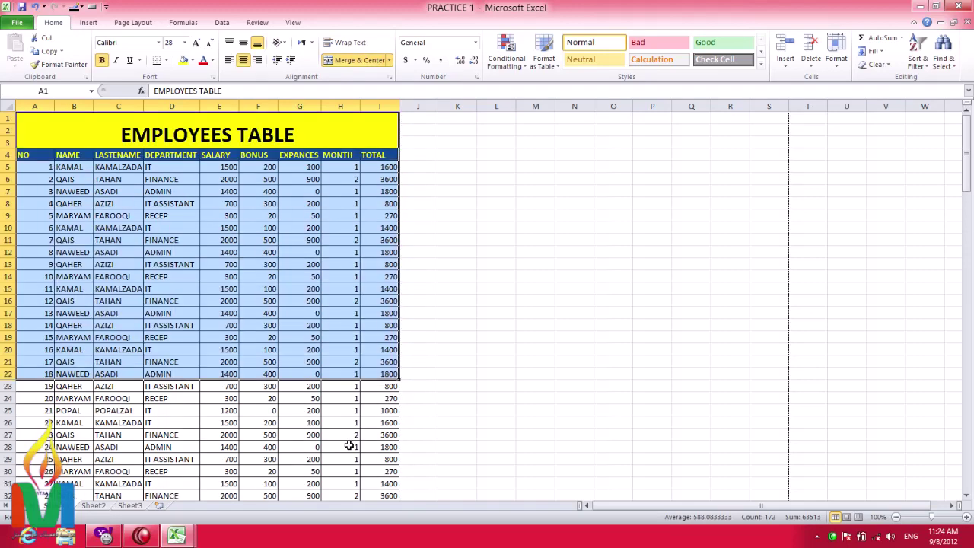
# - Set the print range to Print Selection for a 1-page preview, then return to the sheet
pyautogui.click(17, 22)
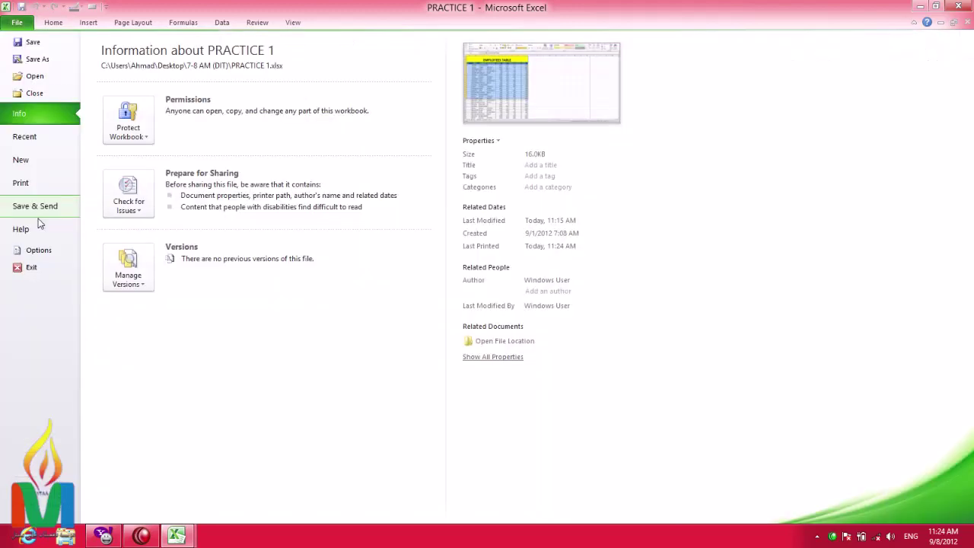
pyautogui.click(23, 182)
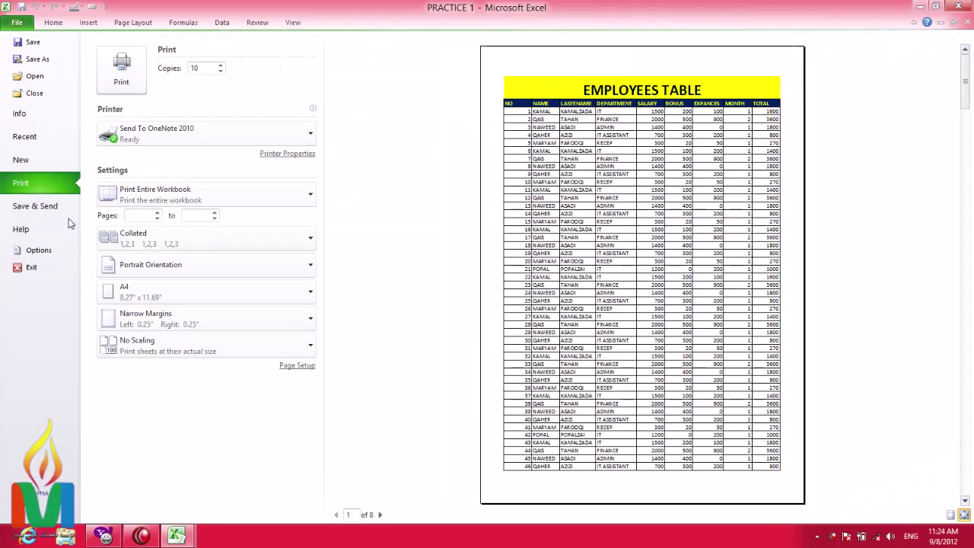
pyautogui.click(137, 195)
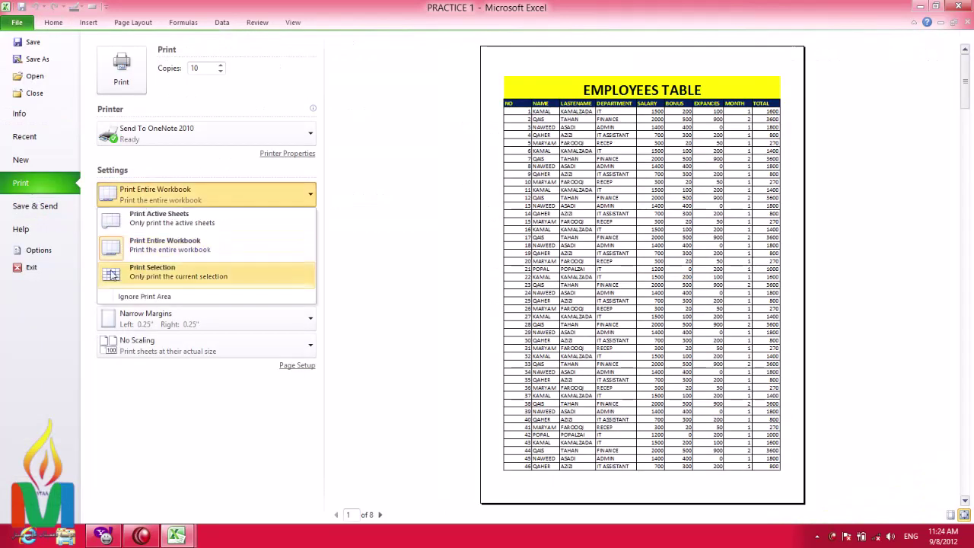
pyautogui.click(163, 273)
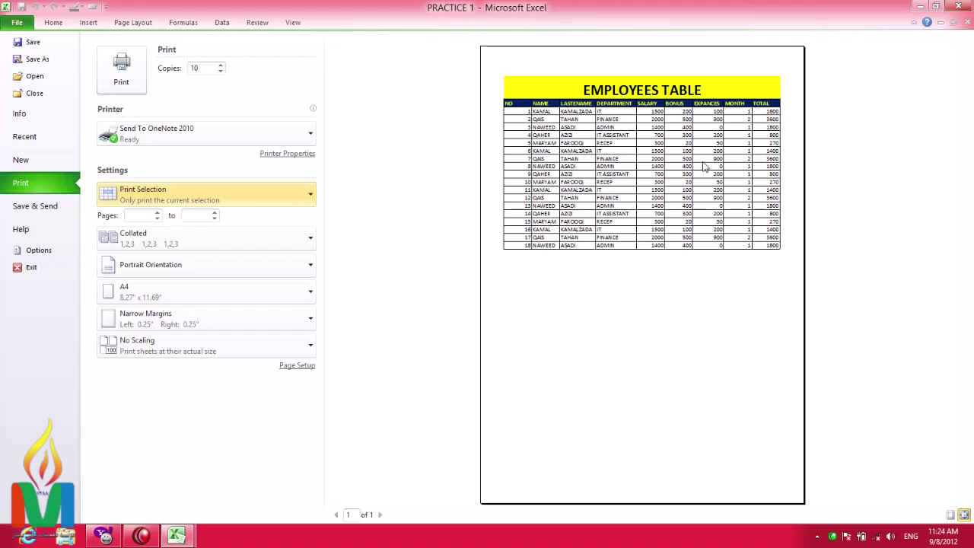
pyautogui.click(190, 197)
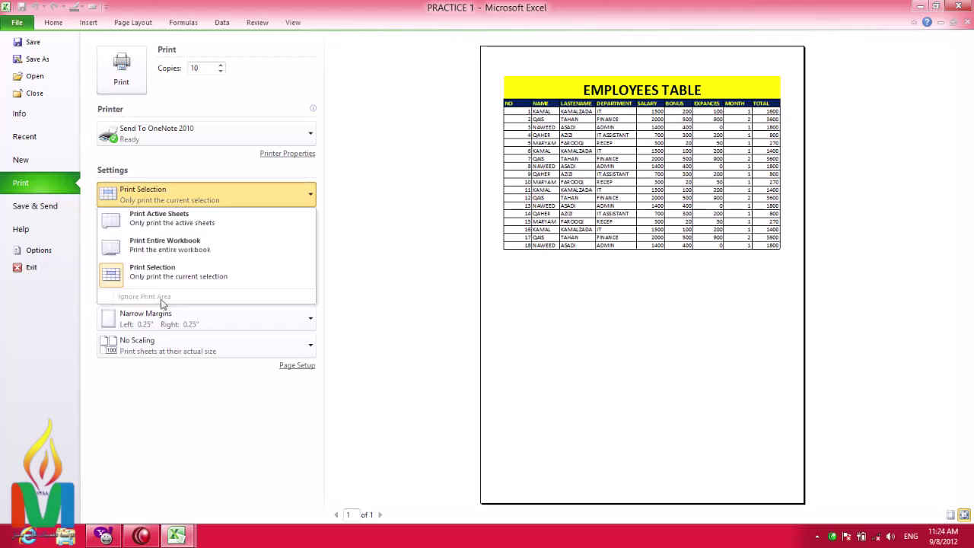
pyautogui.click(59, 24)
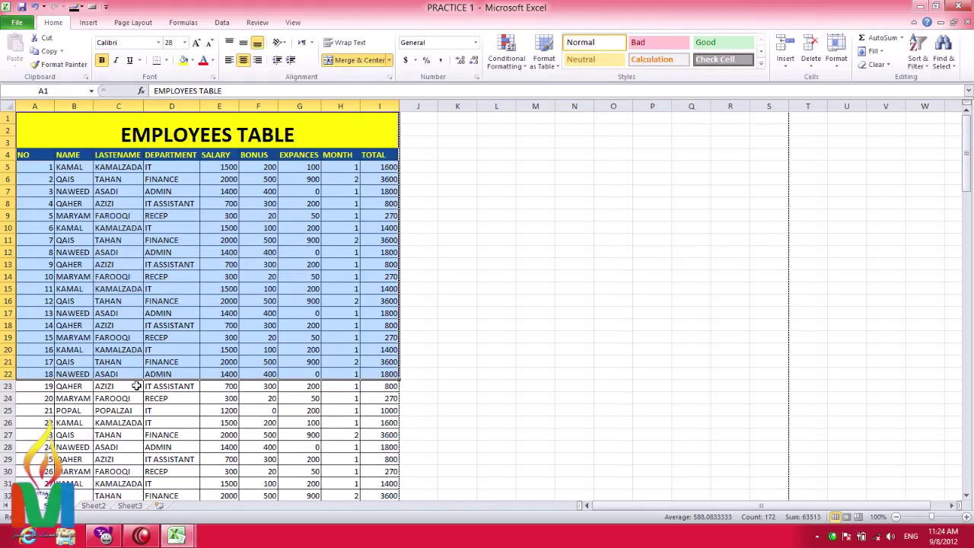
# - Make the selected A1:I22 range the print area with Set Print Area, then deselect it
pyautogui.click(149, 25)
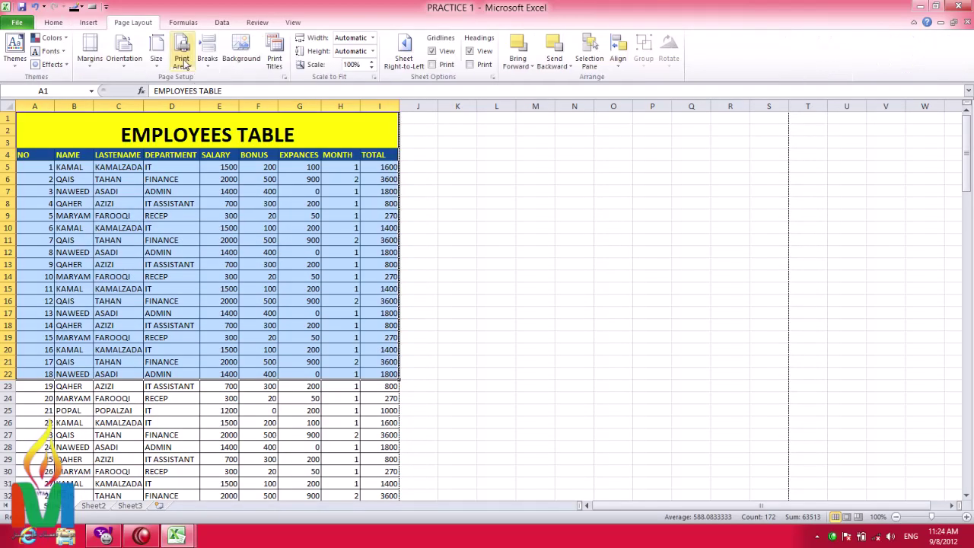
pyautogui.click(184, 64)
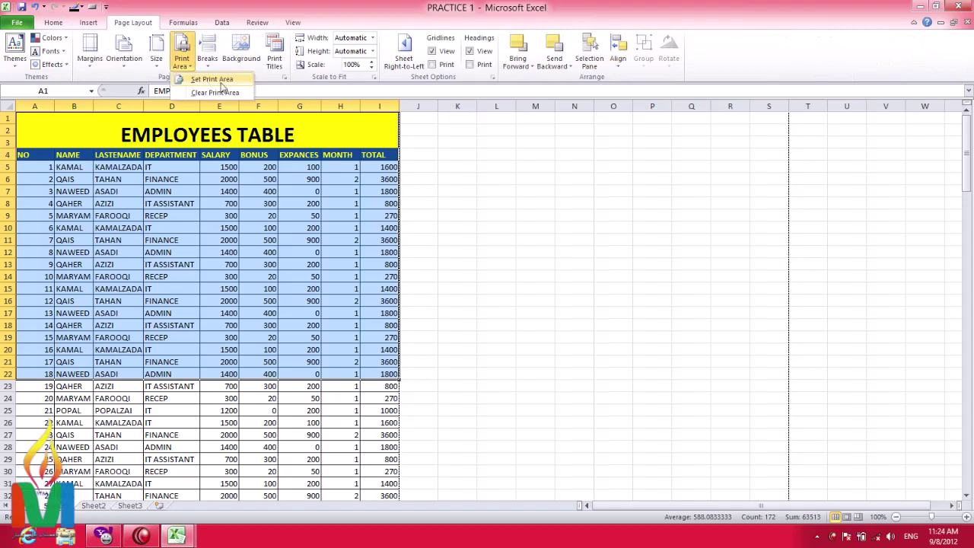
pyautogui.click(222, 86)
pyautogui.click(456, 361)
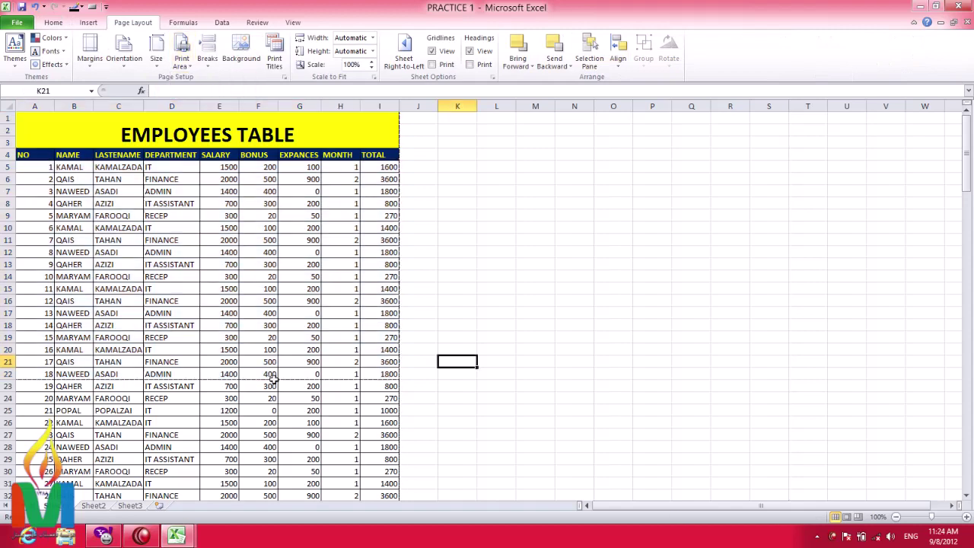
# - Change Print Selection to Print Active Sheets, previewing only the A1:I22 print area on one page
pyautogui.moveTo(401, 374); pyautogui.dragTo(30, 118)
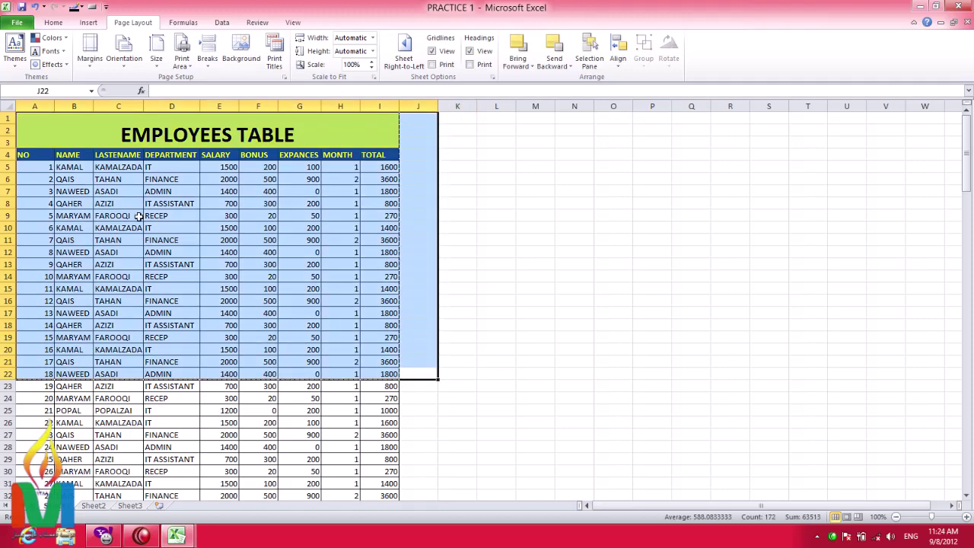
pyautogui.click(219, 276)
pyautogui.click(18, 22)
pyautogui.click(32, 180)
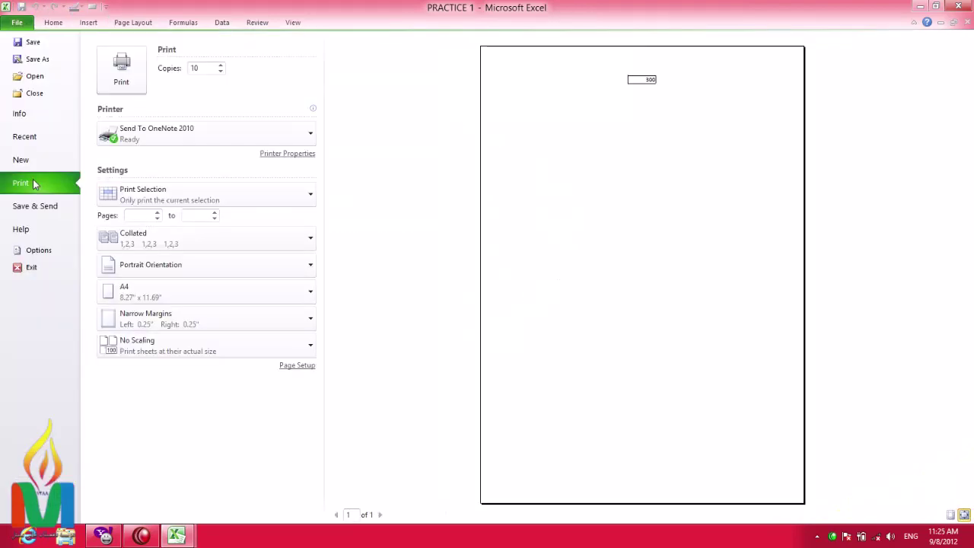
pyautogui.click(159, 197)
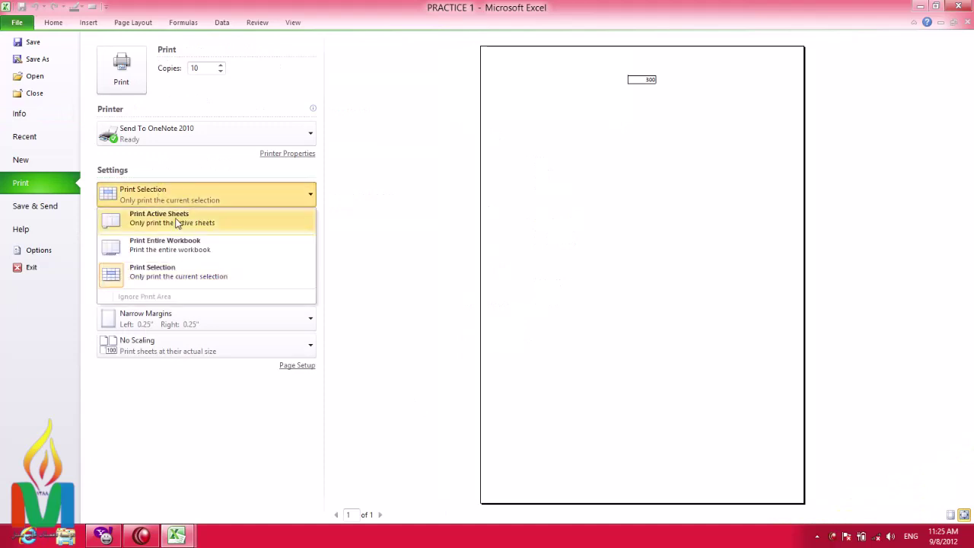
pyautogui.click(171, 221)
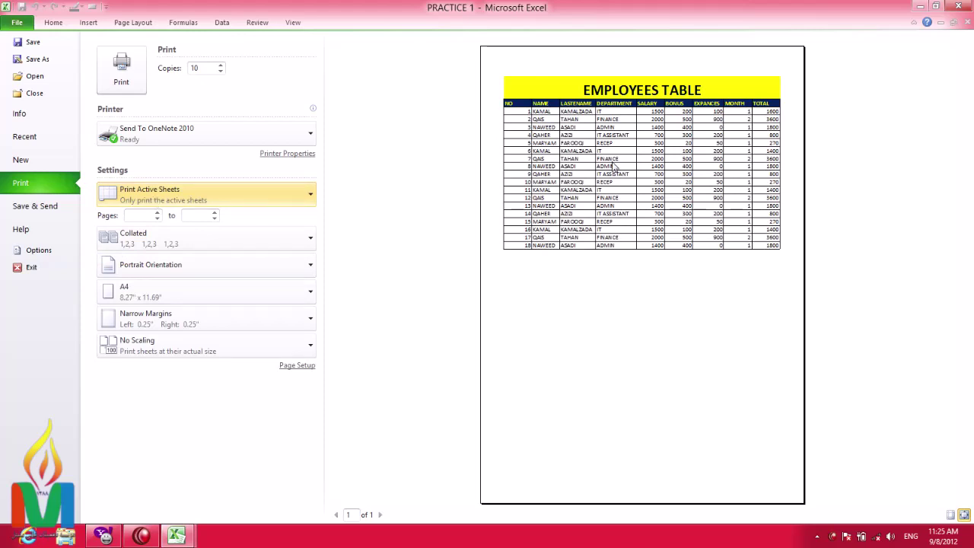
# - Turn on Ignore Print Area so the preview spans 4 pages, then go back to the worksheet
pyautogui.click(134, 23)
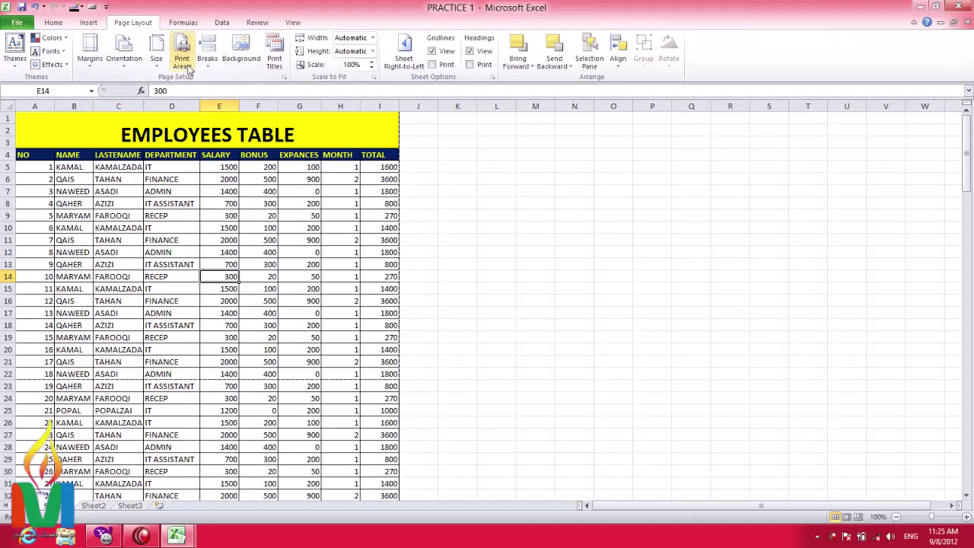
pyautogui.click(16, 22)
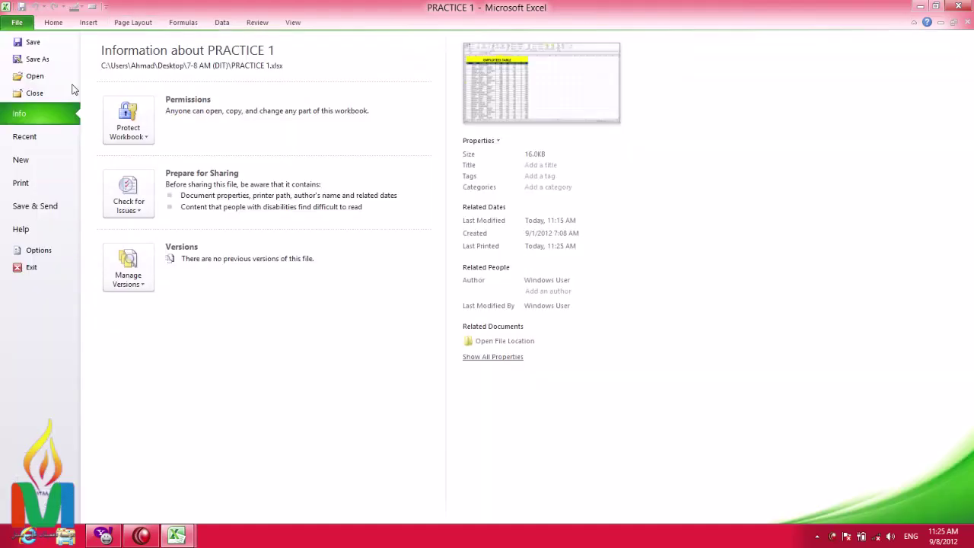
pyautogui.click(43, 188)
pyautogui.click(199, 199)
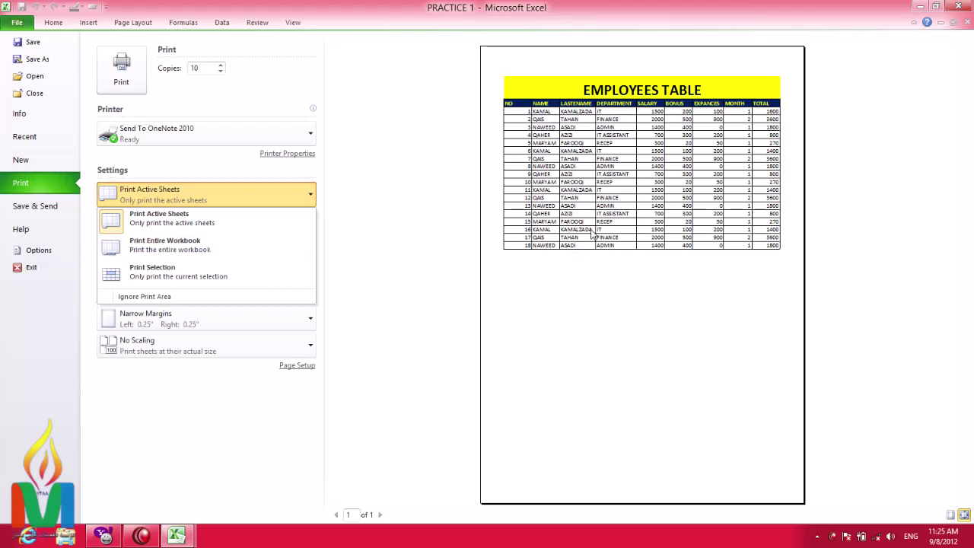
pyautogui.click(161, 298)
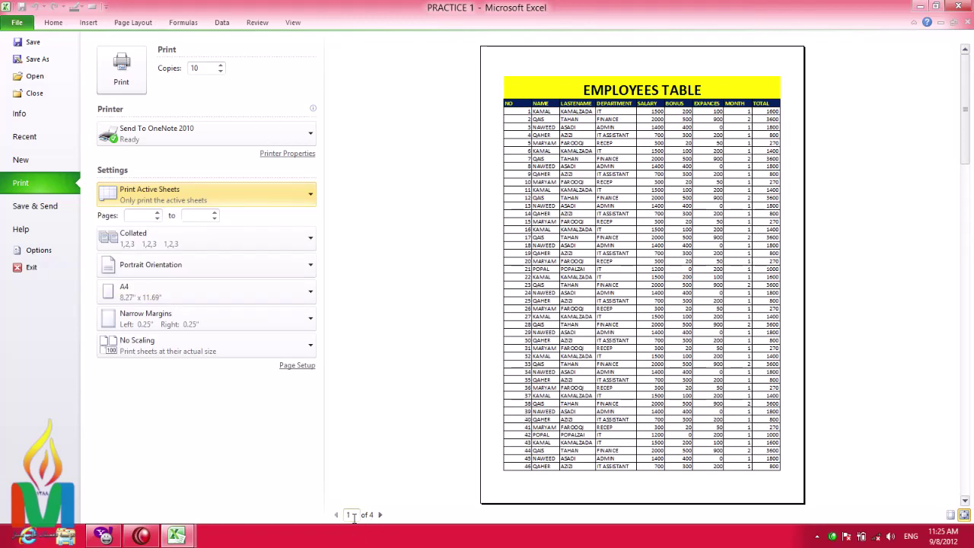
pyautogui.click(52, 22)
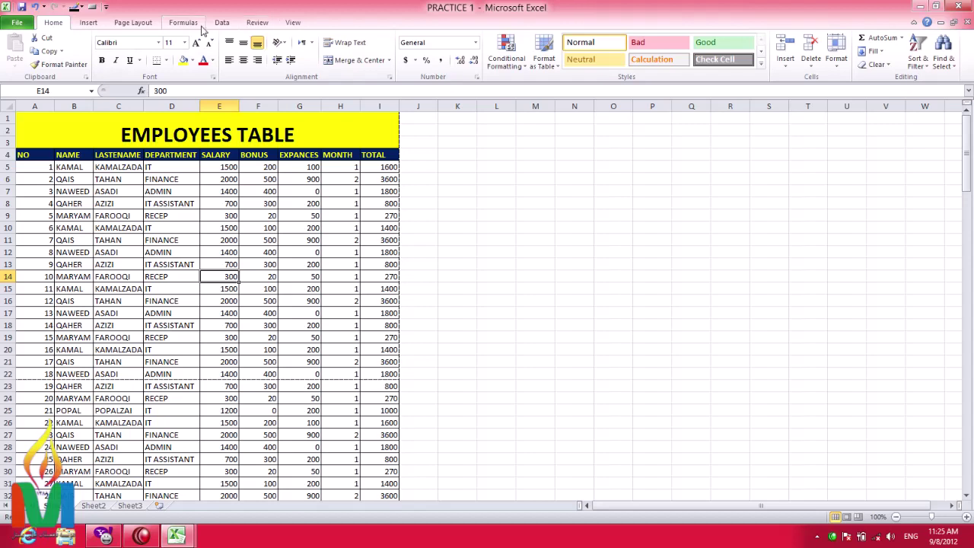
# - Clear Print Area under Page Layout and bring up the 4-page print preview
pyautogui.click(144, 25)
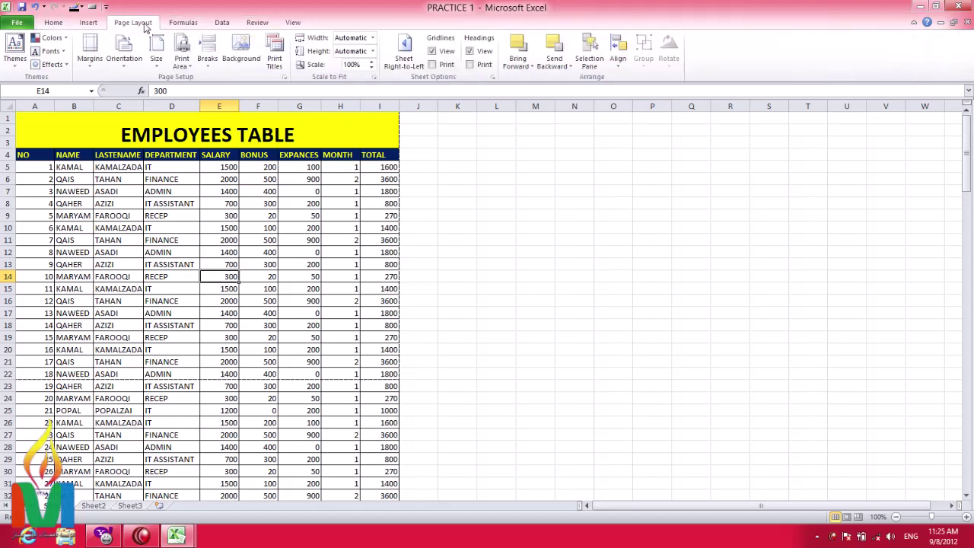
pyautogui.click(182, 54)
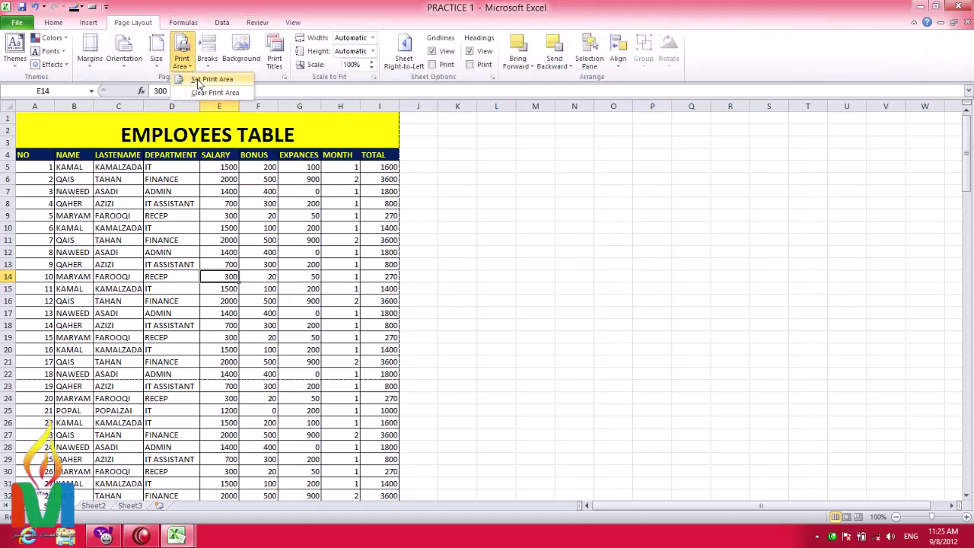
pyautogui.click(233, 95)
pyautogui.click(17, 22)
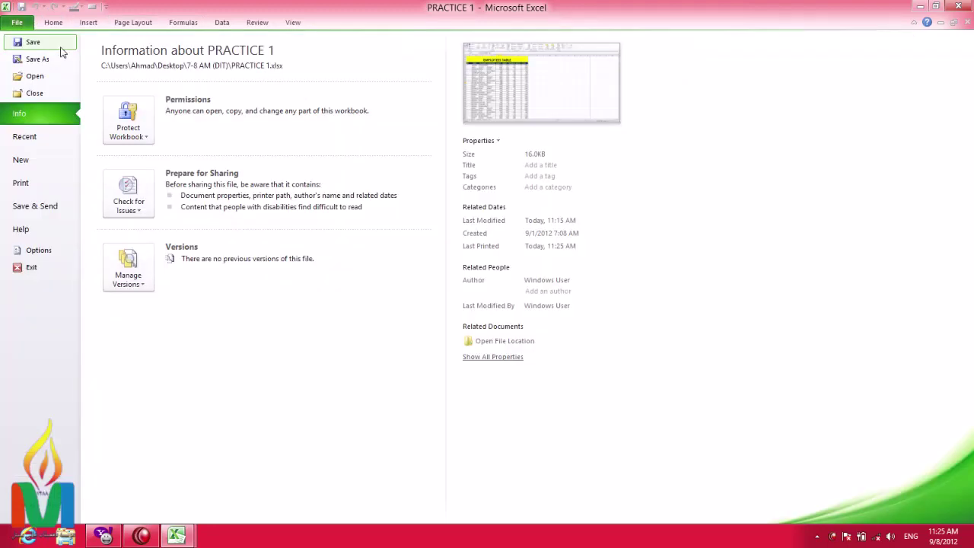
pyautogui.click(34, 191)
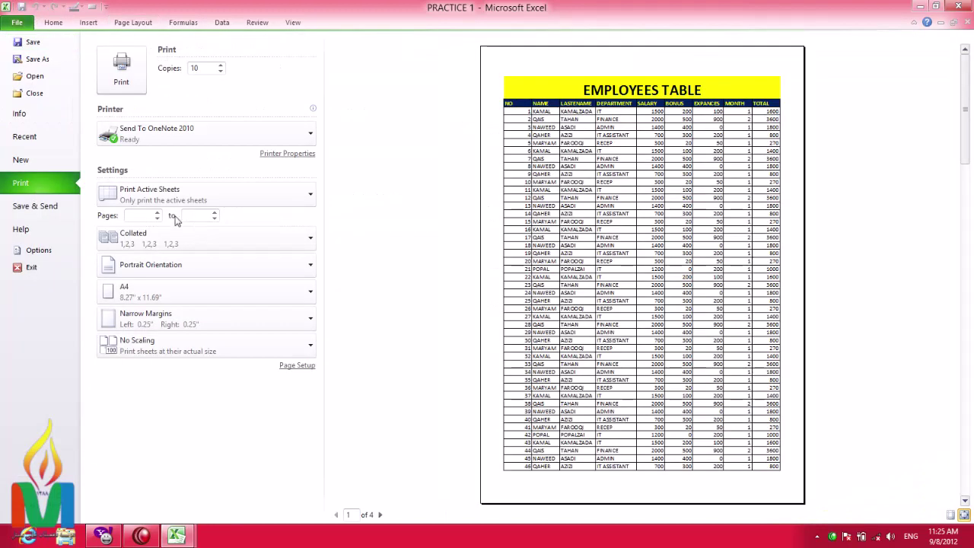
# - Keep Print Active Sheets and set the page range from 1 to 4
pyautogui.click(134, 199)
pyautogui.click(133, 198)
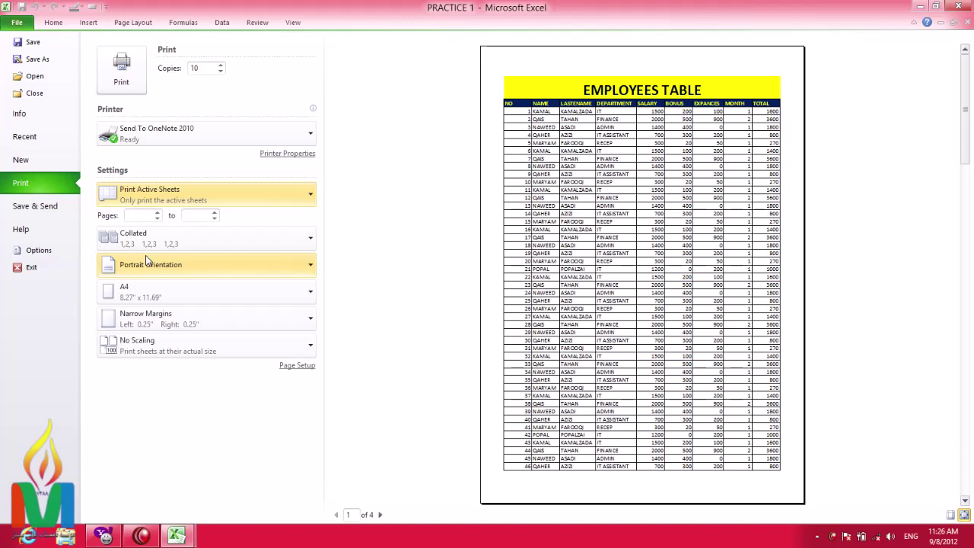
pyautogui.click(155, 214)
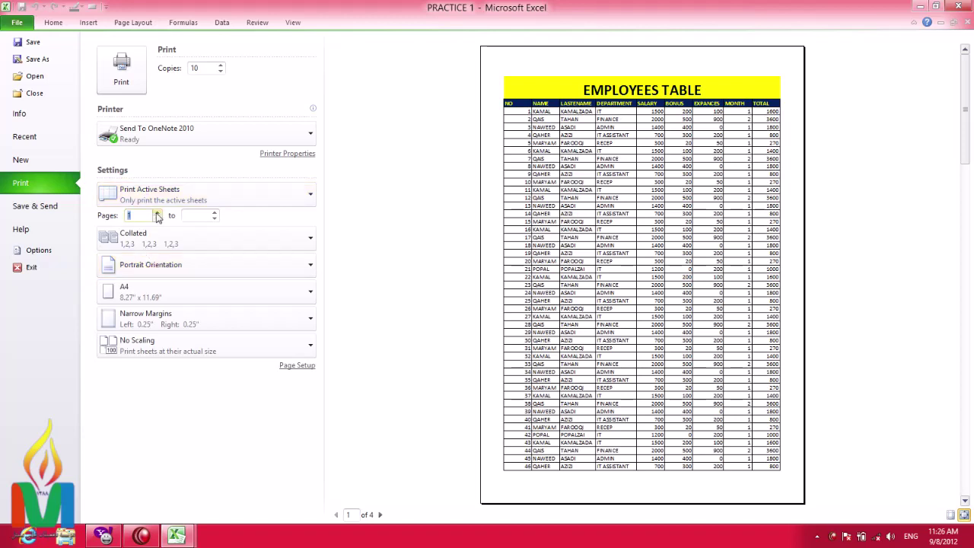
pyautogui.click(155, 214)
pyautogui.click(214, 214)
pyautogui.click(214, 213)
pyautogui.click(214, 214)
pyautogui.click(213, 213)
pyautogui.click(156, 219)
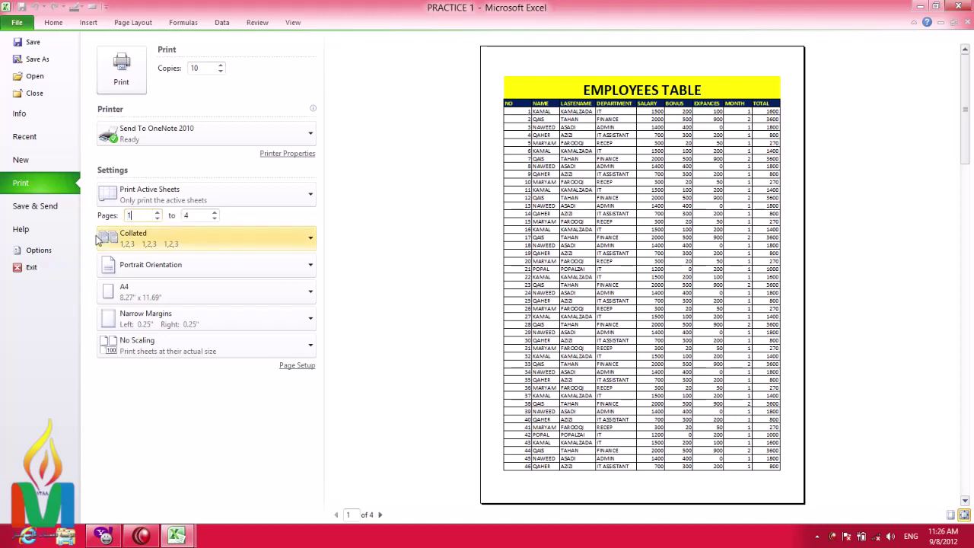
pyautogui.click(134, 215)
# - Check the collation setting and select the copy count of 10
pyautogui.click(140, 243)
pyautogui.click(143, 270)
pyautogui.click(201, 67)
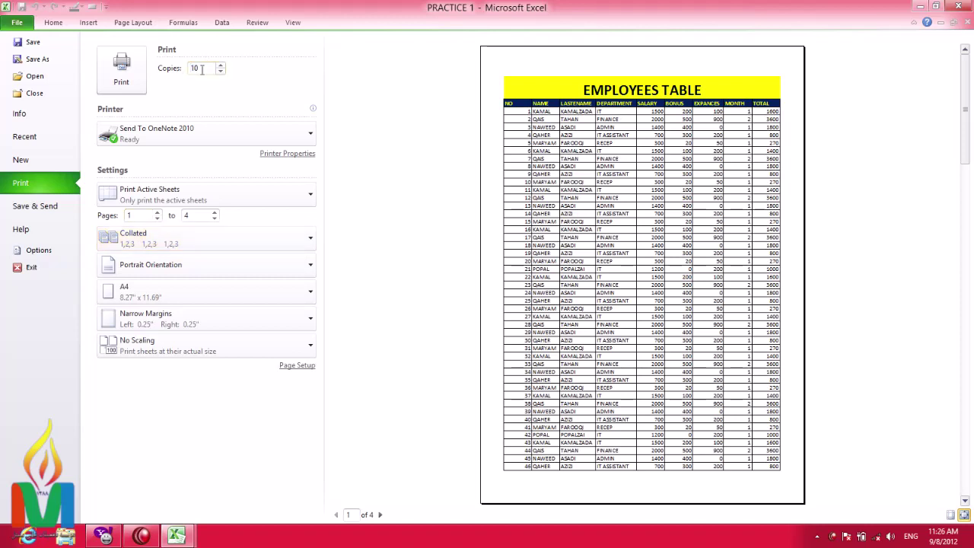
pyautogui.doubleClick(194, 68)
pyautogui.click(150, 248)
pyautogui.click(141, 293)
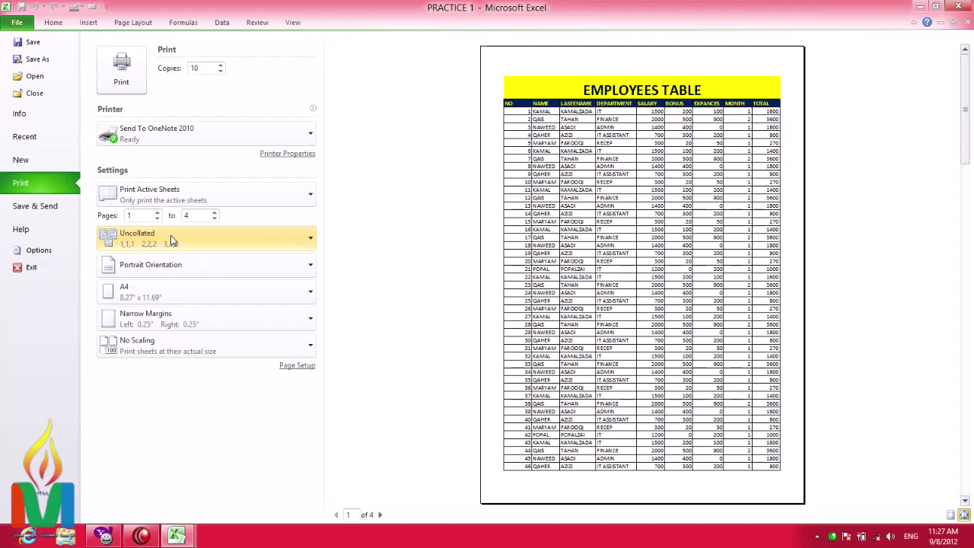
pyautogui.click(159, 244)
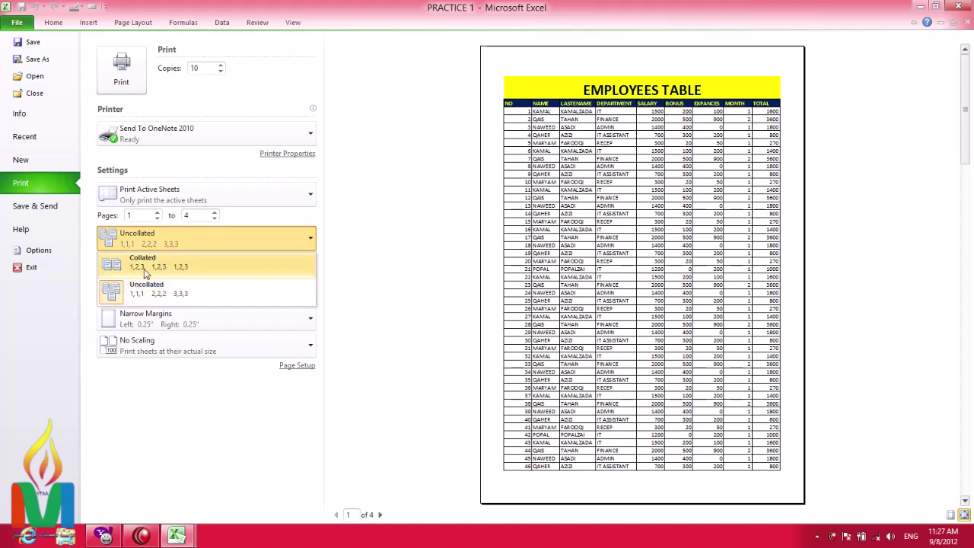
pyautogui.click(146, 270)
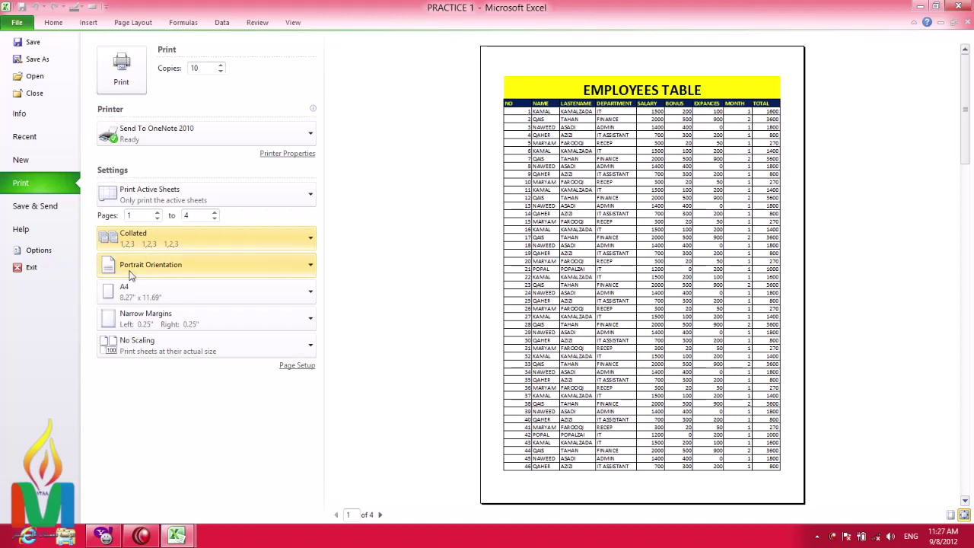
# - Settle the printout on Portrait orientation and check the paper size list for A4
pyautogui.click(130, 271)
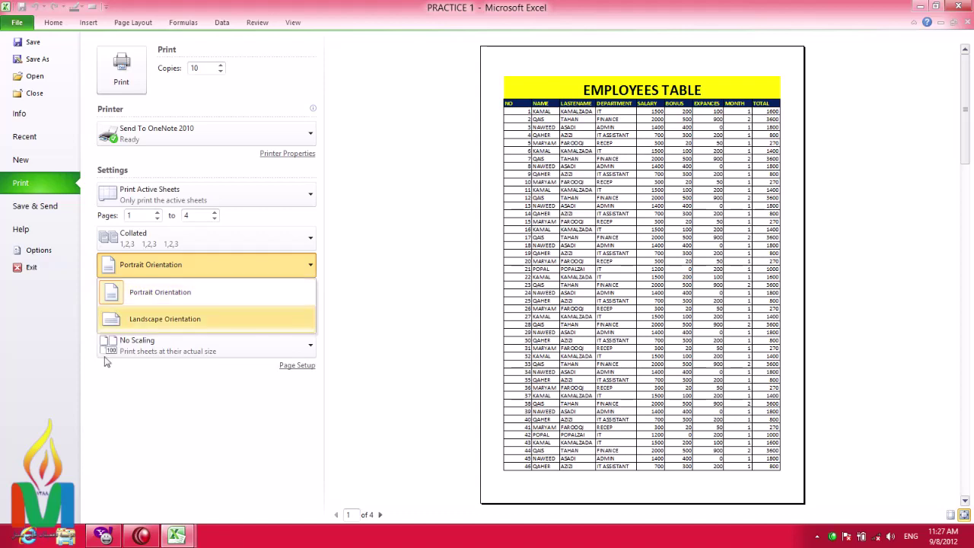
pyautogui.click(151, 323)
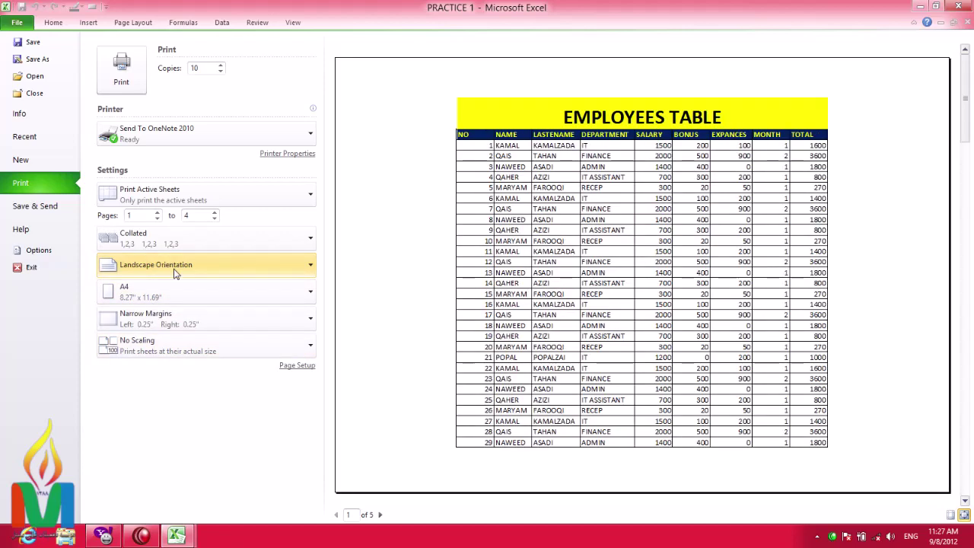
pyautogui.click(148, 266)
pyautogui.click(169, 294)
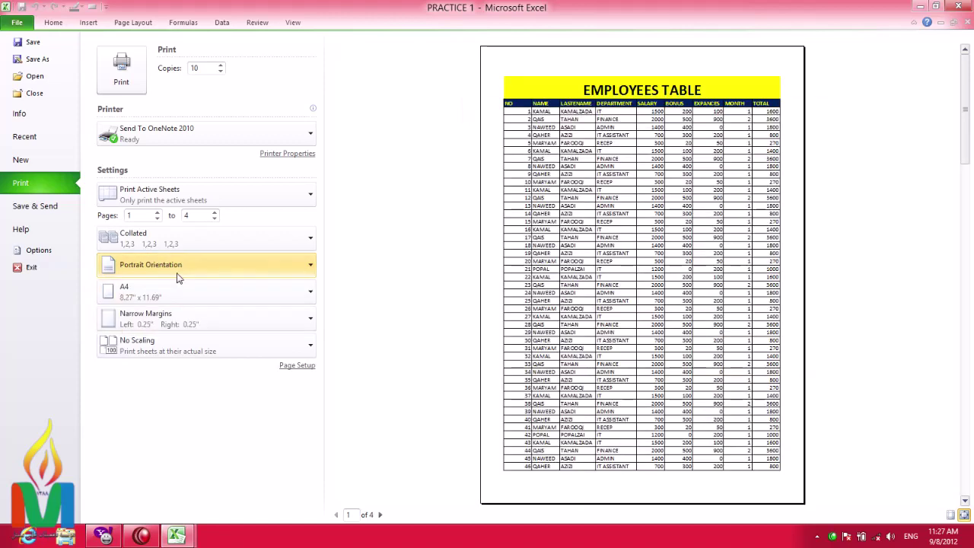
pyautogui.click(178, 274)
pyautogui.click(194, 312)
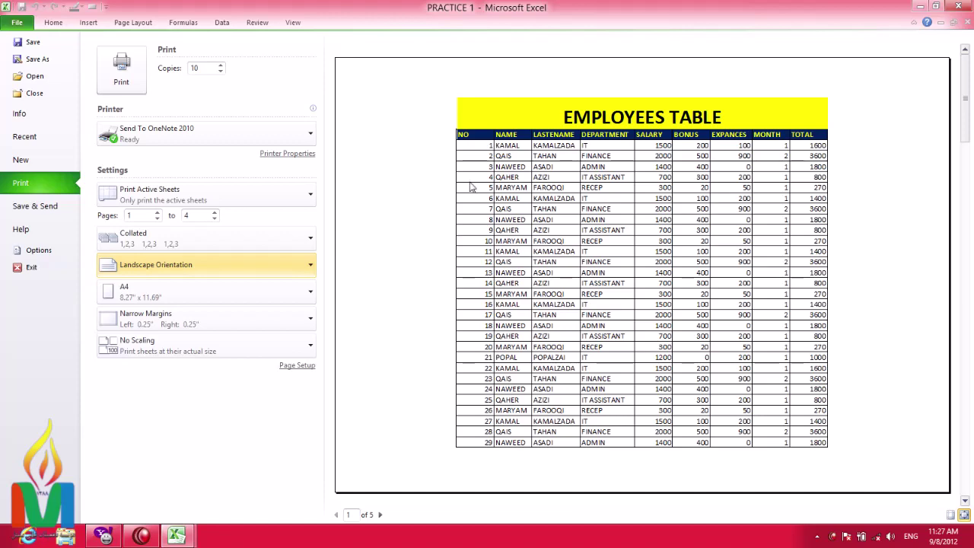
pyautogui.click(239, 271)
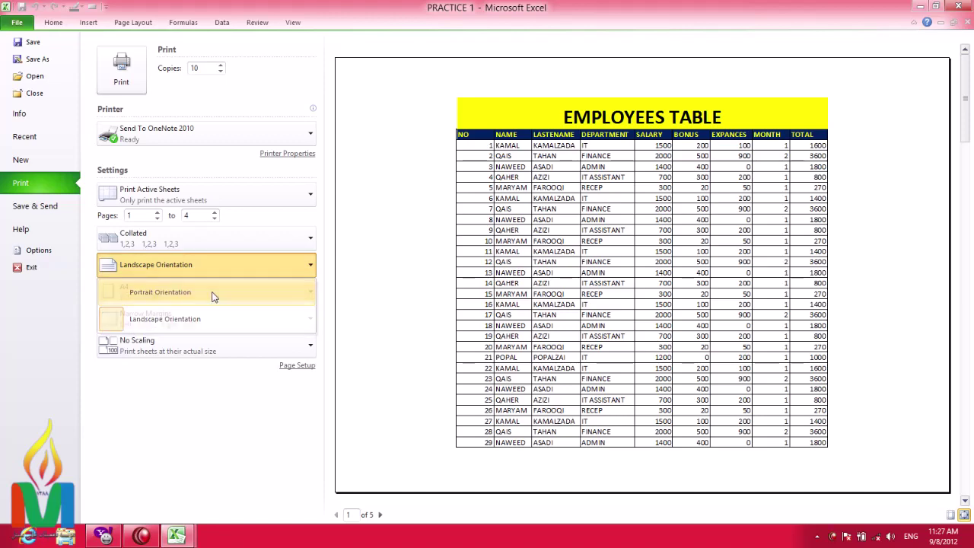
pyautogui.click(214, 294)
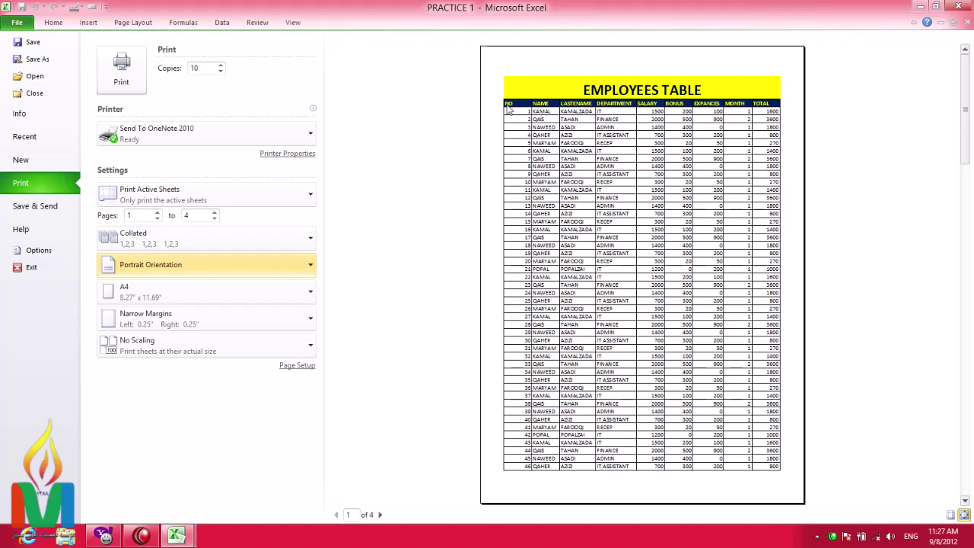
pyautogui.click(213, 268)
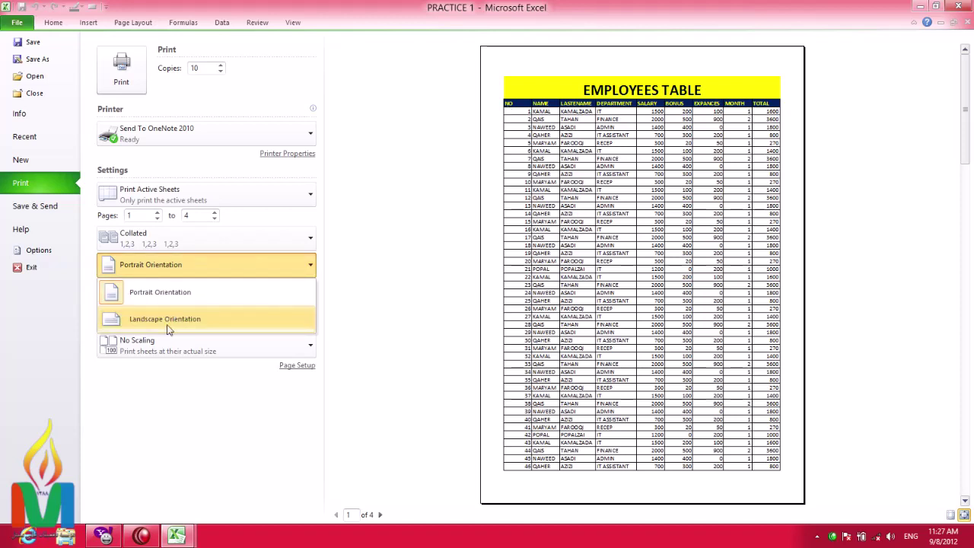
pyautogui.click(400, 176)
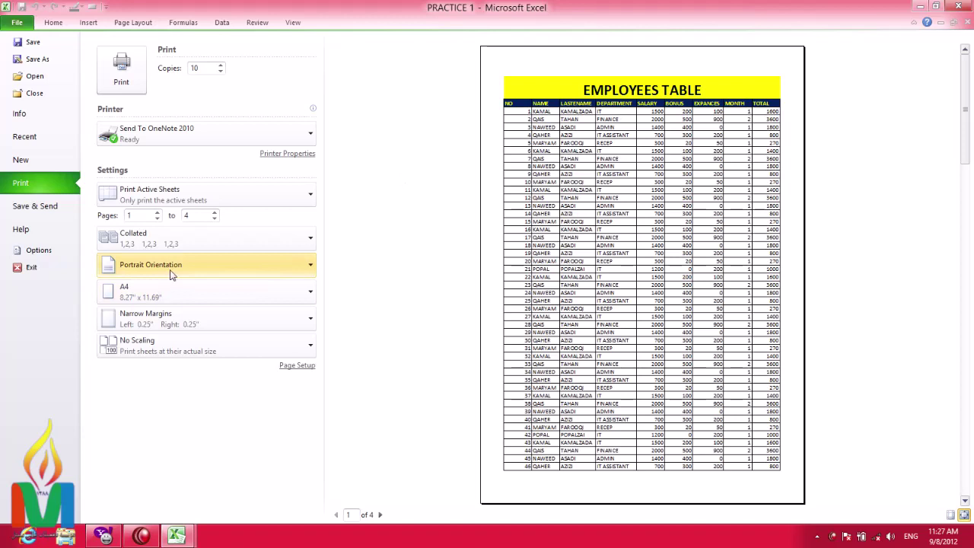
pyautogui.click(129, 293)
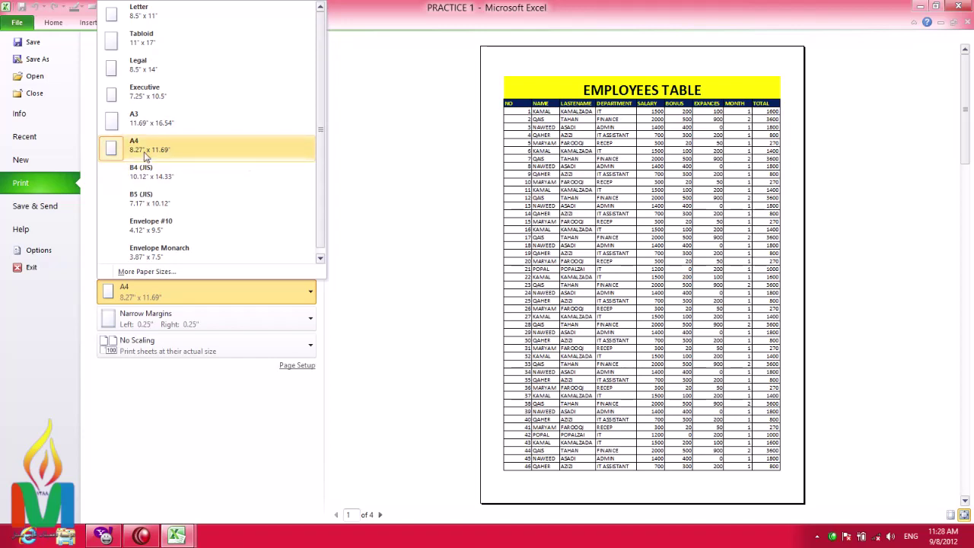
# - In Page Setup keep A4 paper and confirm portrait orientation in the printer properties
pyautogui.click(162, 272)
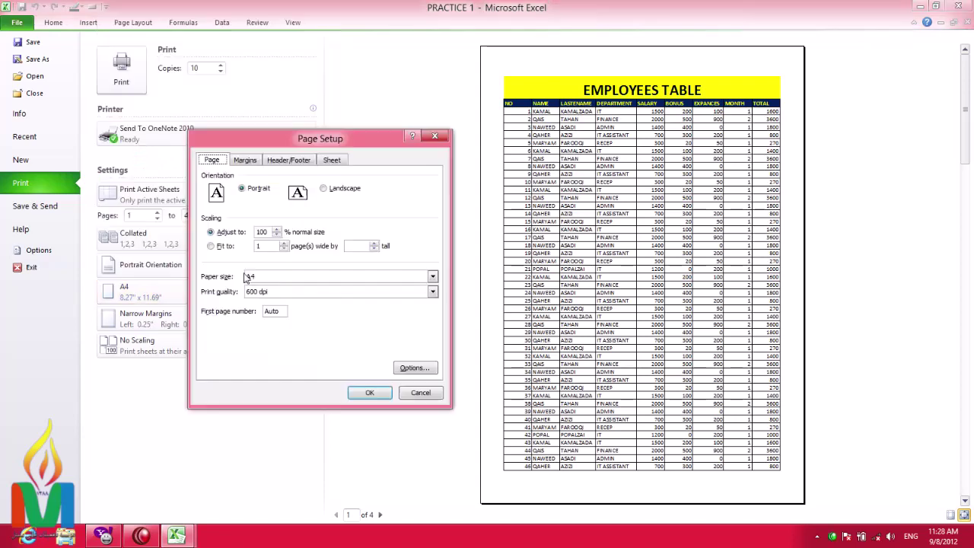
pyautogui.moveTo(342, 141); pyautogui.dragTo(674, 59)
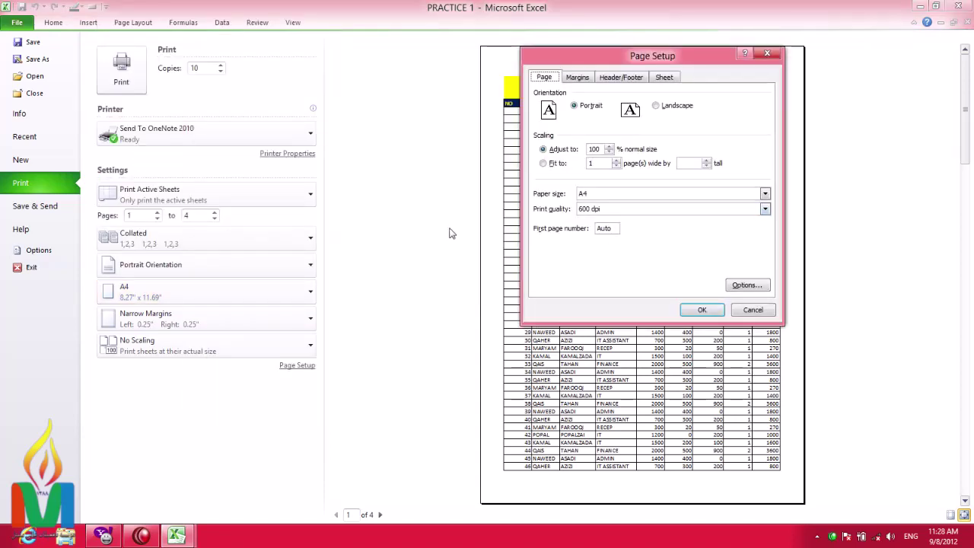
pyautogui.click(589, 195)
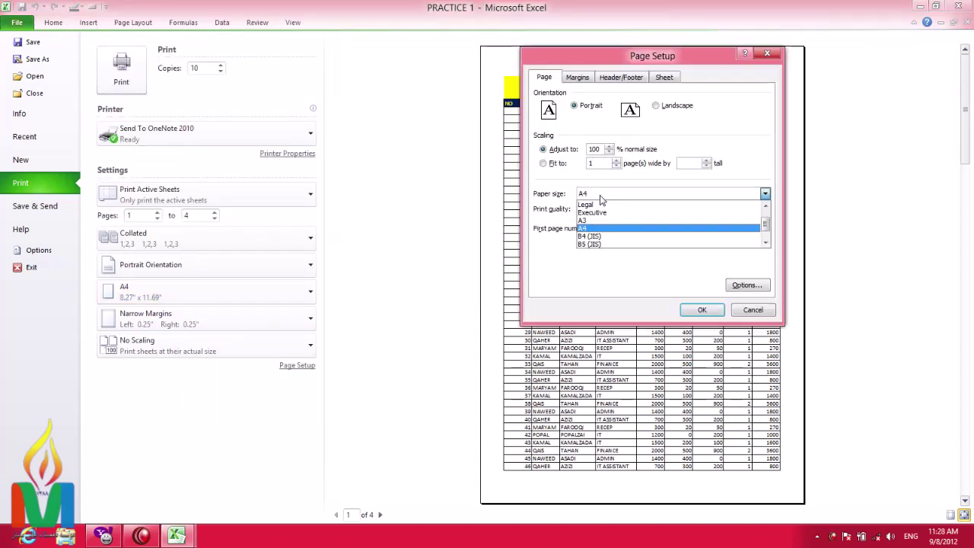
pyautogui.click(609, 221)
pyautogui.click(747, 287)
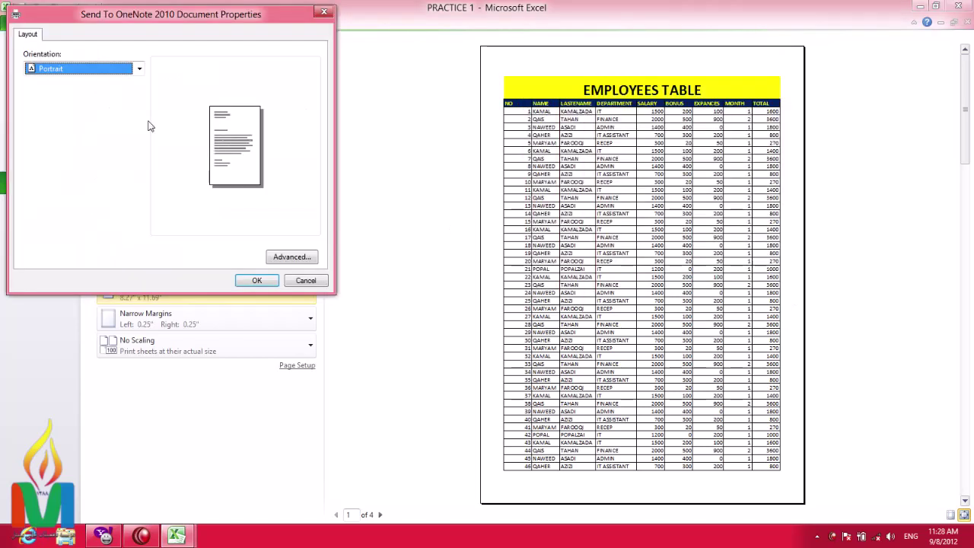
pyautogui.click(140, 68)
pyautogui.click(47, 81)
# - In the printer's advanced options keep A4 and set print quality to 1200 x 1200 dpi
pyautogui.click(299, 259)
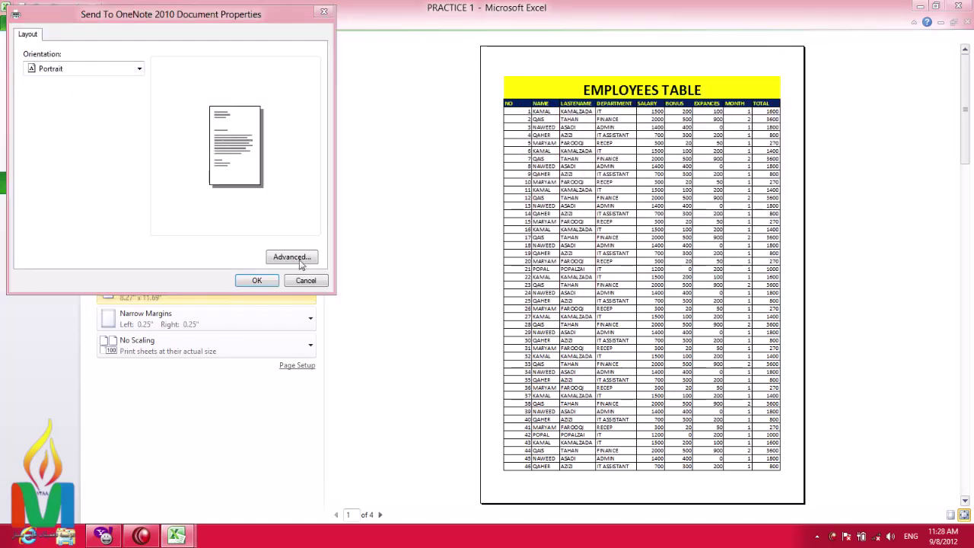
pyautogui.click(170, 95)
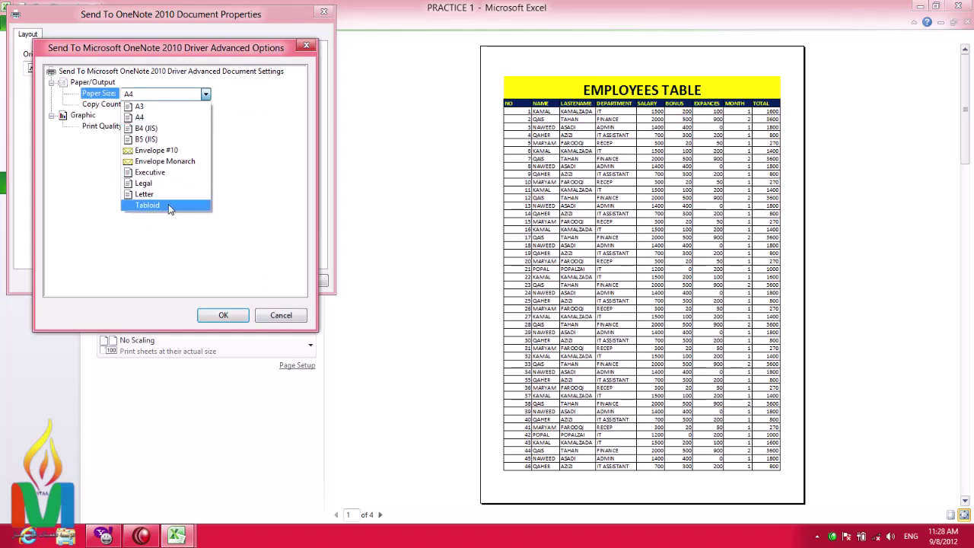
pyautogui.click(278, 133)
pyautogui.moveTo(191, 47); pyautogui.dragTo(610, 66)
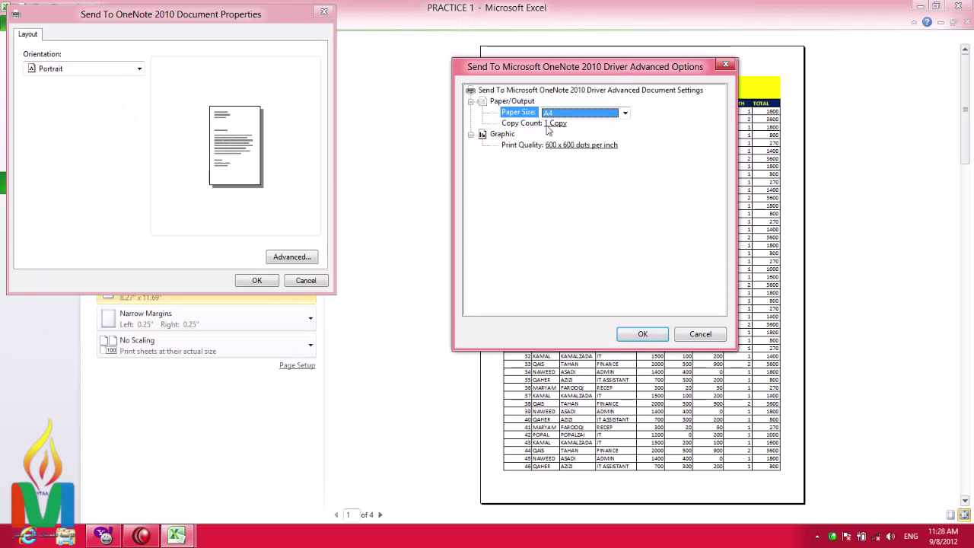
pyautogui.click(549, 124)
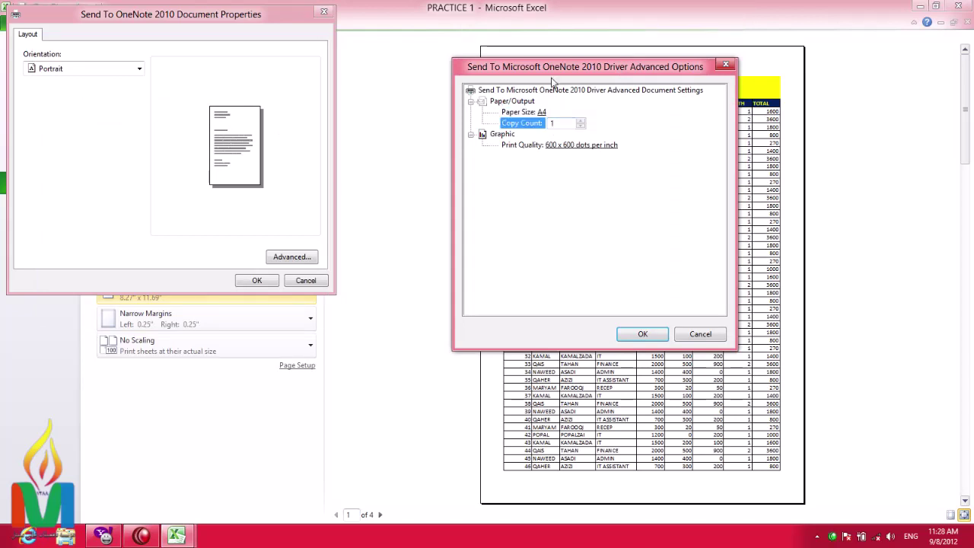
pyautogui.click(548, 147)
pyautogui.click(639, 147)
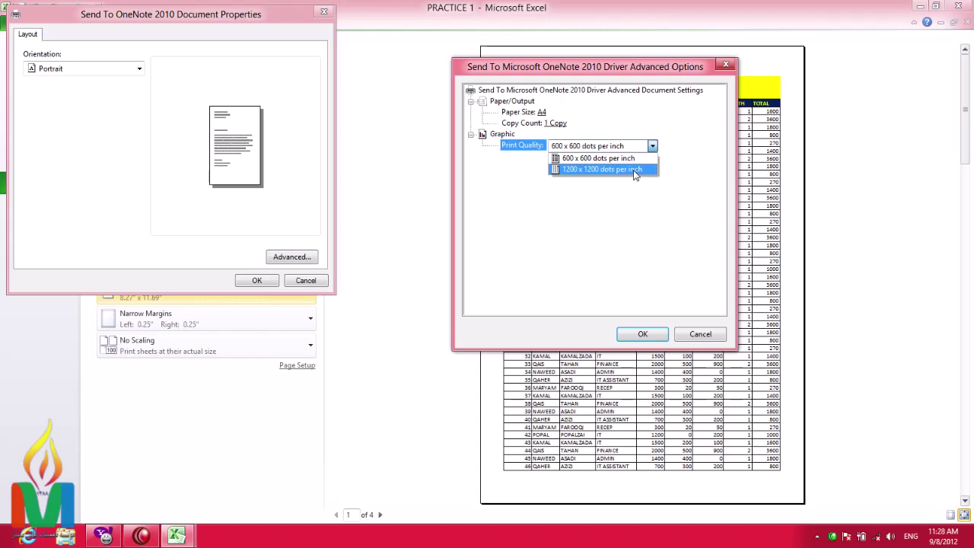
pyautogui.click(585, 169)
pyautogui.click(642, 334)
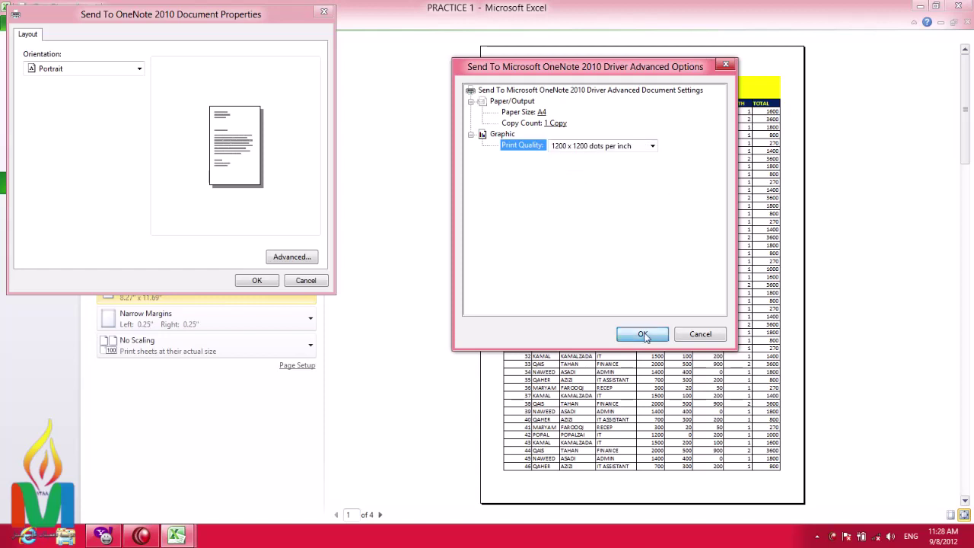
# - Return to Page Setup and keep its print quality at 1200 dpi
pyautogui.click(268, 283)
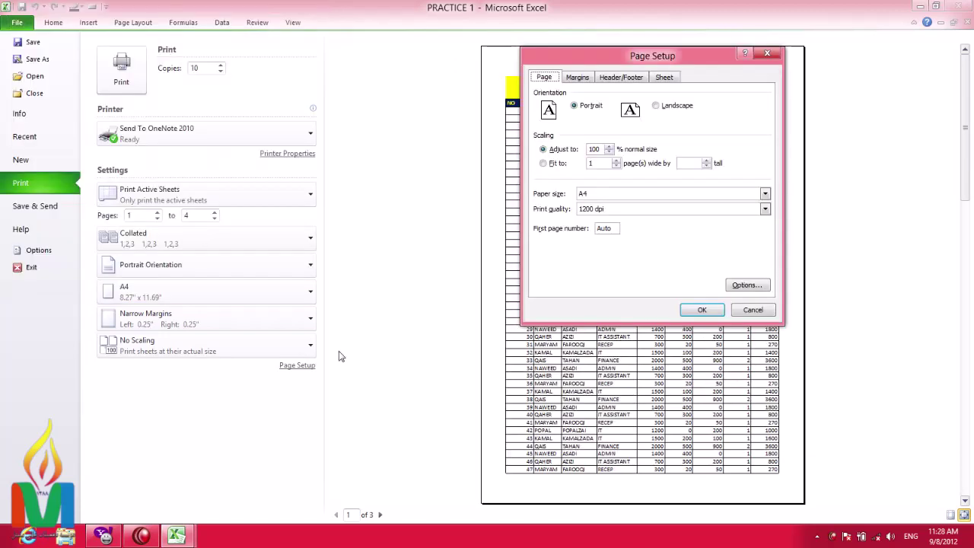
pyautogui.moveTo(656, 67); pyautogui.dragTo(448, 105)
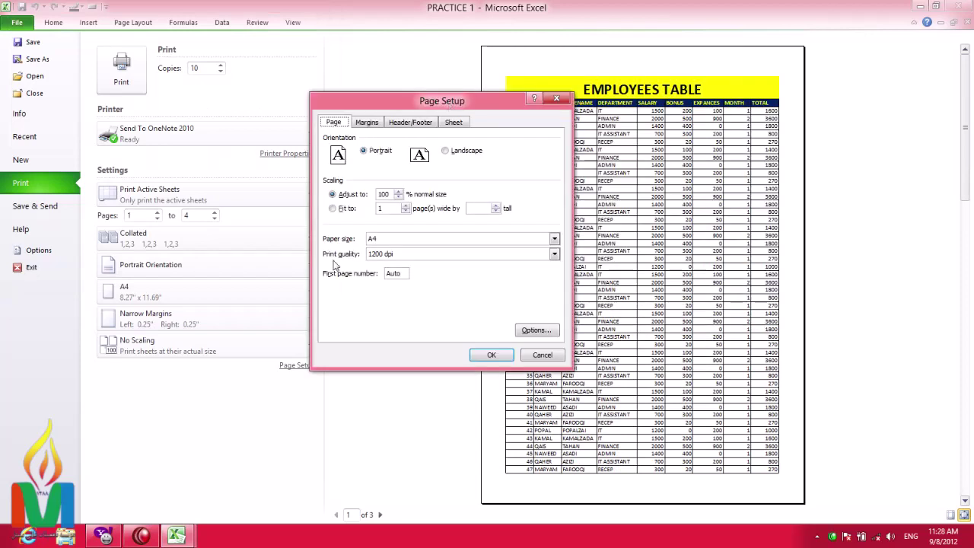
pyautogui.click(382, 257)
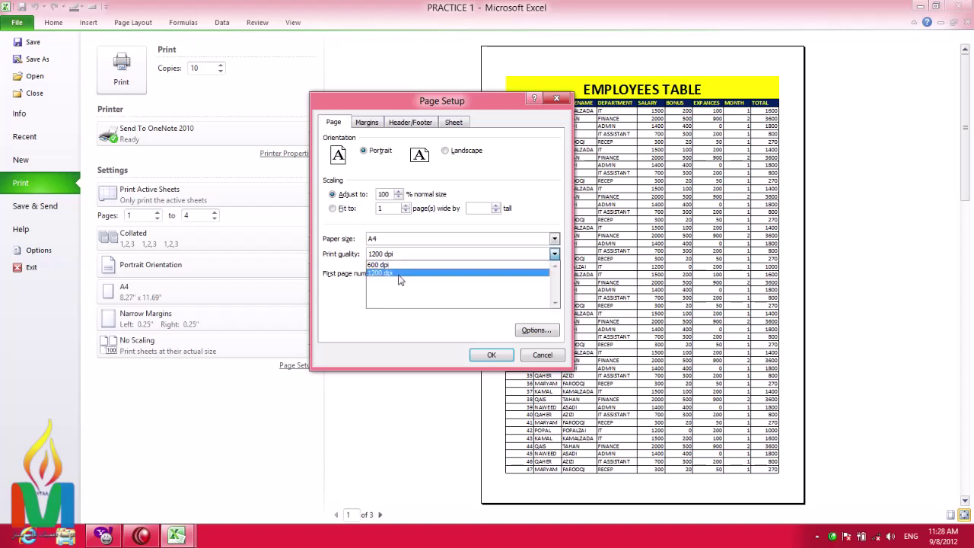
pyautogui.click(400, 274)
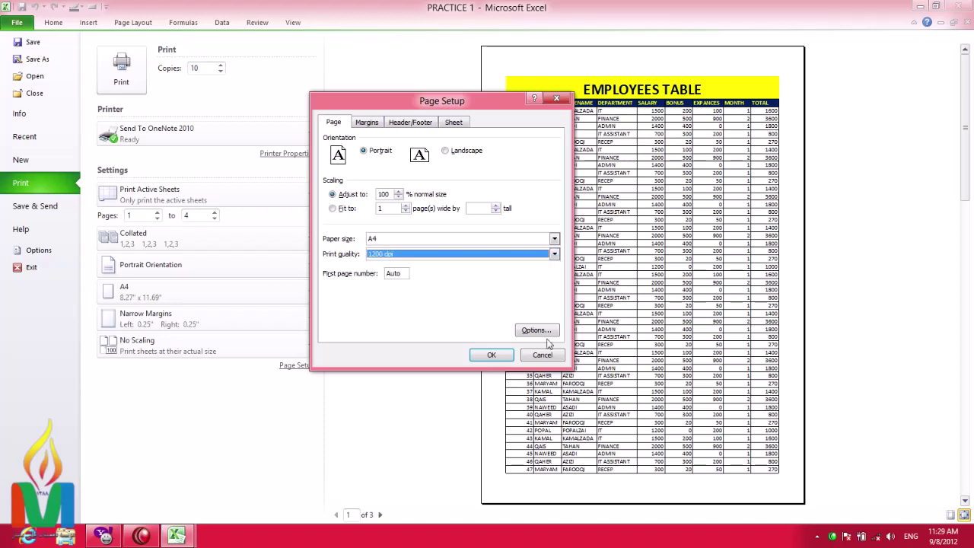
# - Recheck the print quality in the printer's advanced options and confirm them
pyautogui.click(546, 335)
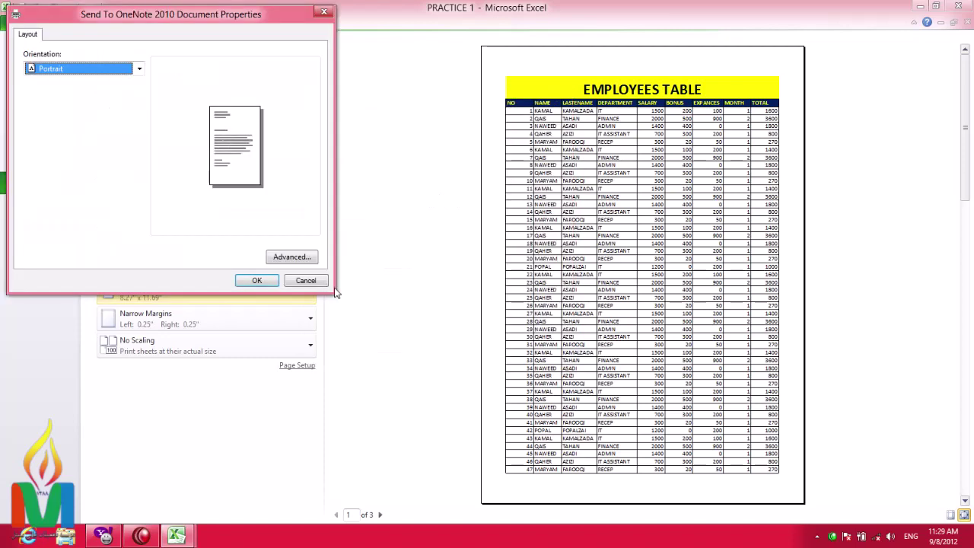
pyautogui.click(292, 256)
pyautogui.click(159, 128)
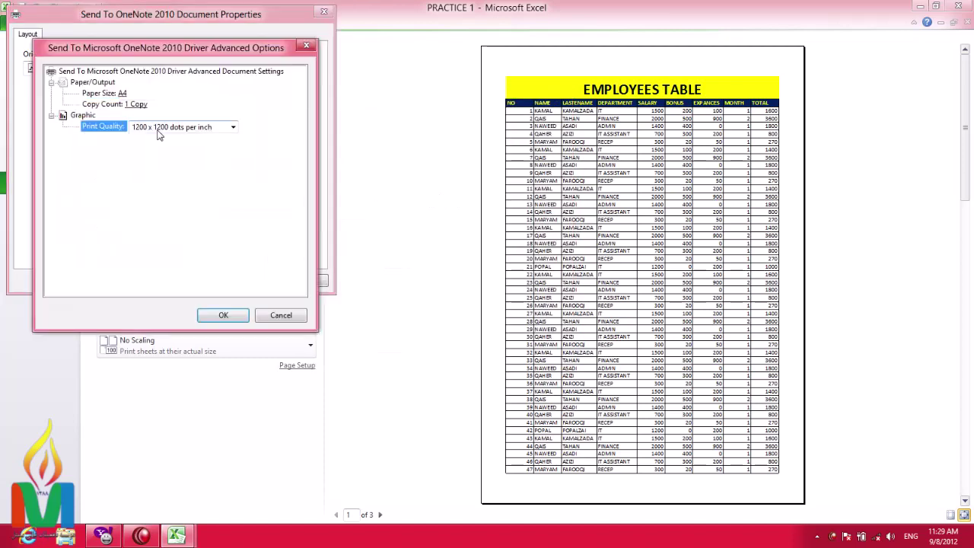
pyautogui.click(159, 128)
pyautogui.click(159, 139)
pyautogui.click(223, 315)
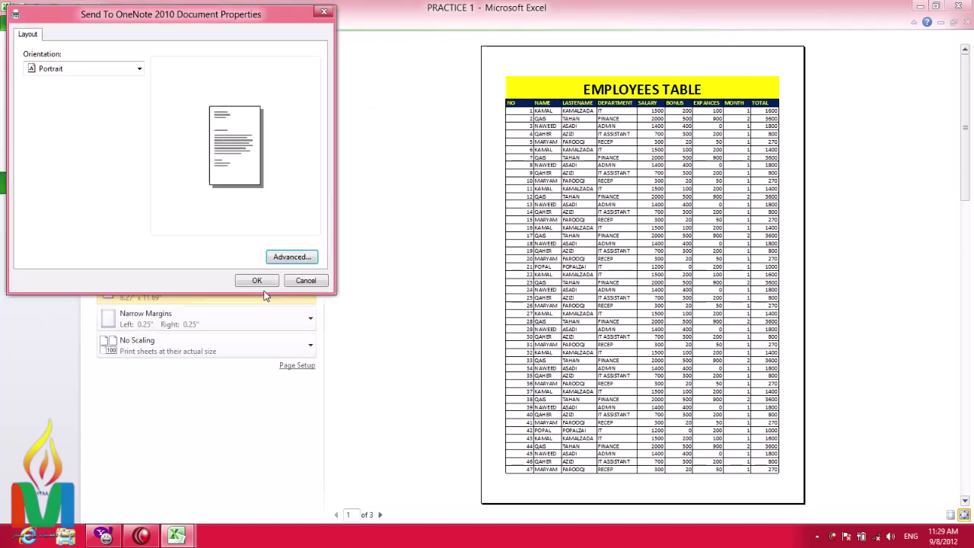
pyautogui.click(257, 281)
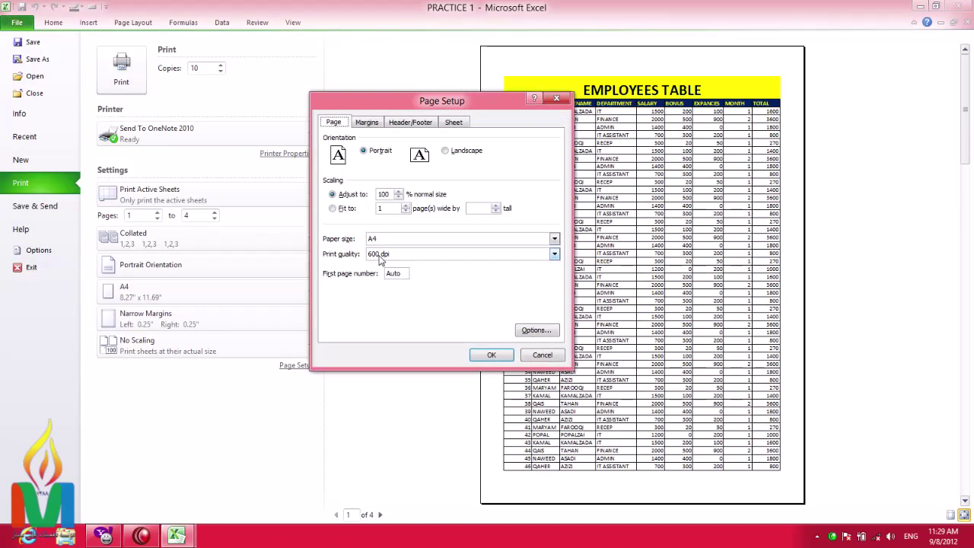
# - Set Page Setup print quality to 1200 dpi and apply, leaving a 3-page preview
pyautogui.click(380, 257)
pyautogui.click(387, 274)
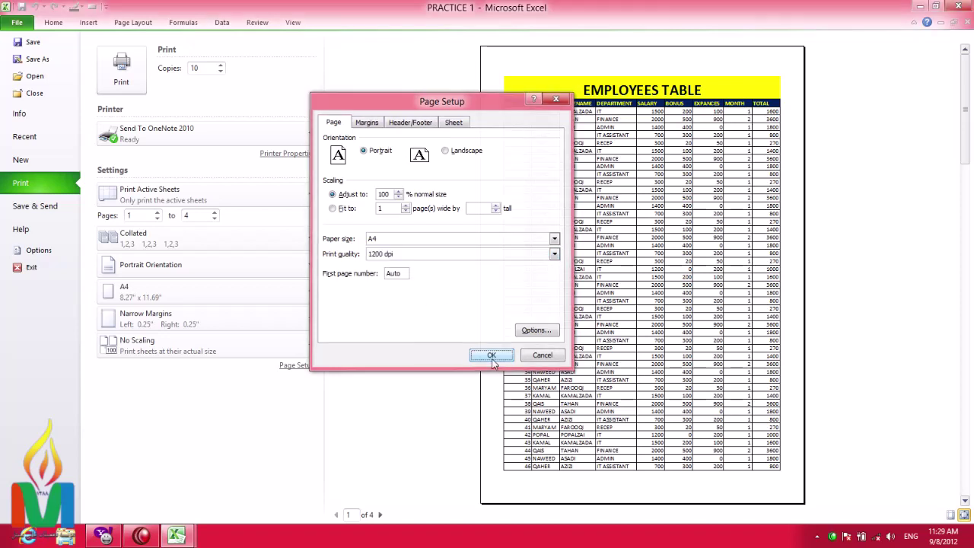
pyautogui.click(491, 356)
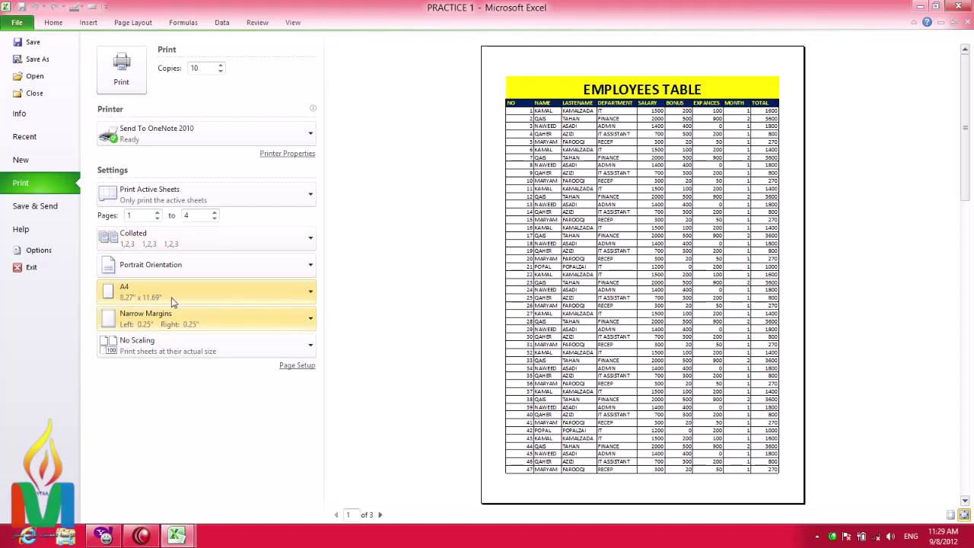
# - Try the Normal and Wide margin presets, settle on Narrow, then open Custom Margins
pyautogui.click(251, 318)
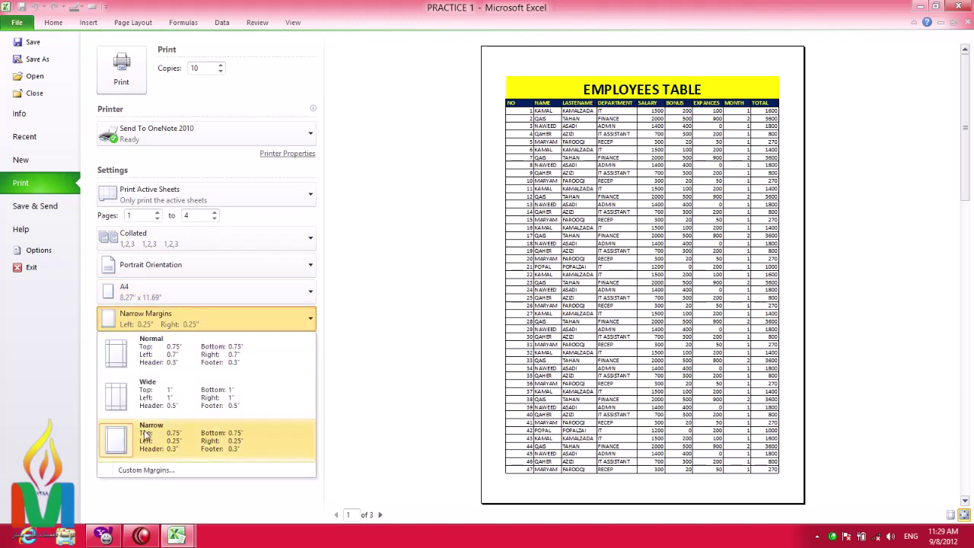
pyautogui.click(163, 352)
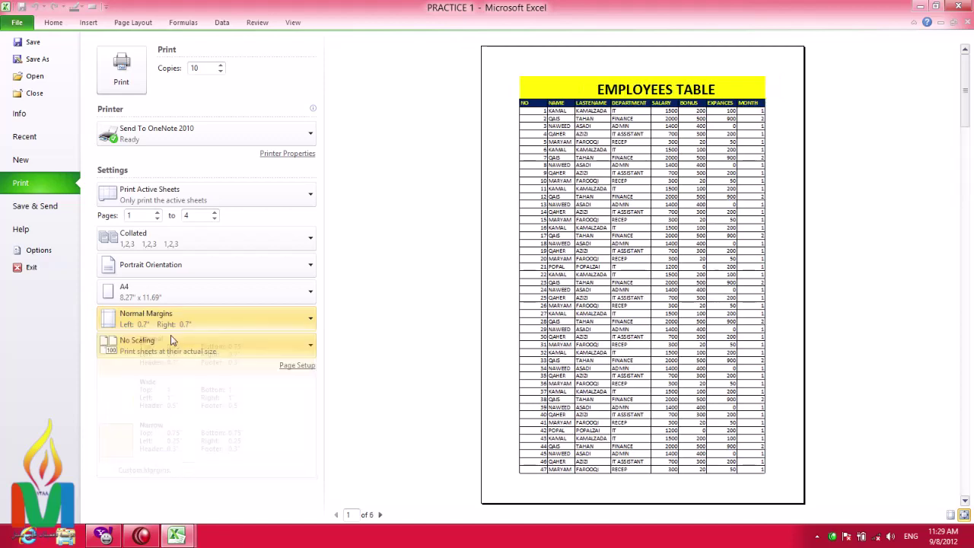
pyautogui.click(170, 319)
pyautogui.click(166, 396)
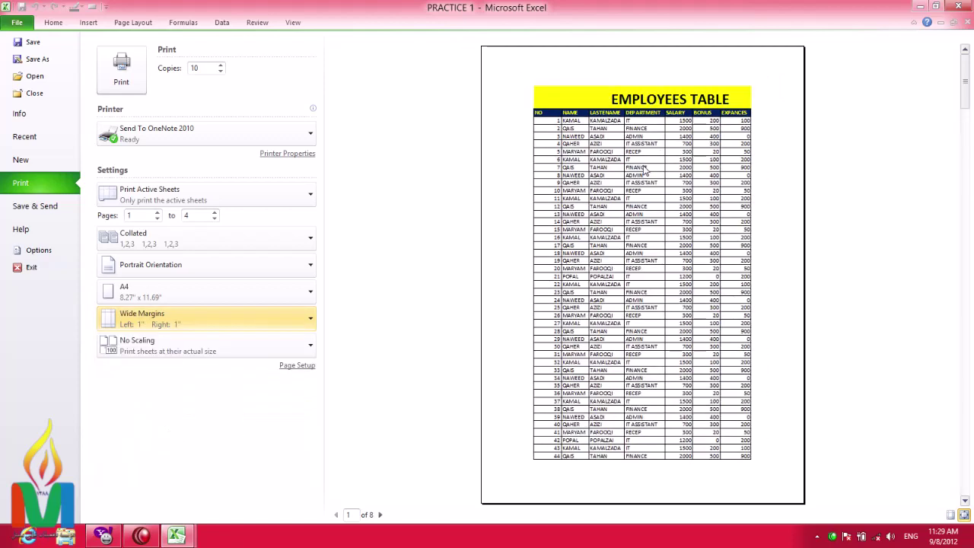
pyautogui.click(184, 333)
pyautogui.click(154, 431)
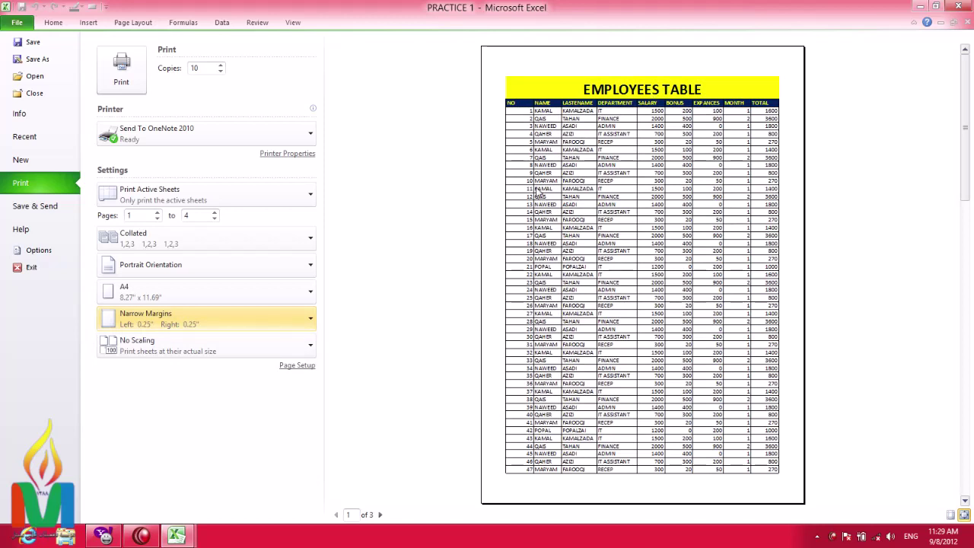
pyautogui.click(238, 319)
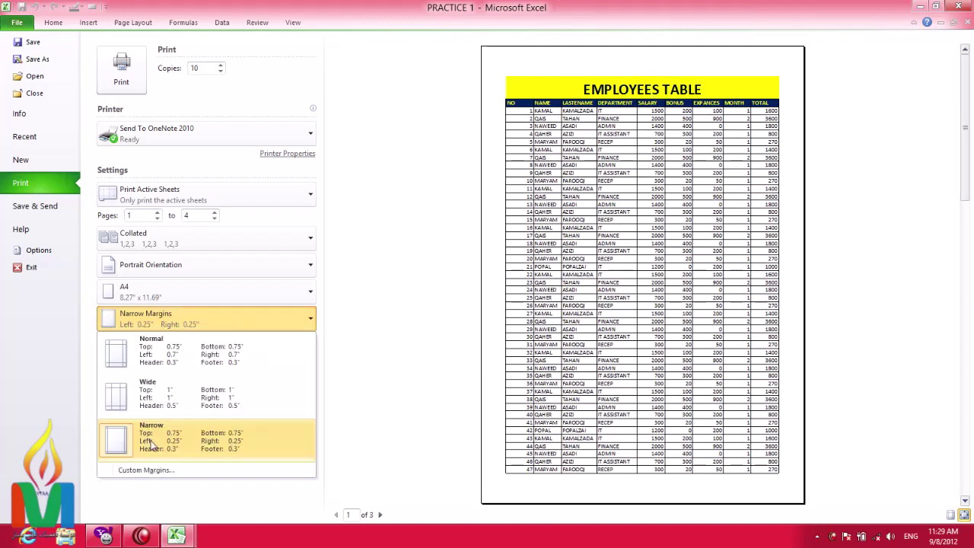
pyautogui.click(146, 469)
# - Set the top margin to 0 and apply it
pyautogui.moveTo(407, 97); pyautogui.dragTo(290, 175)
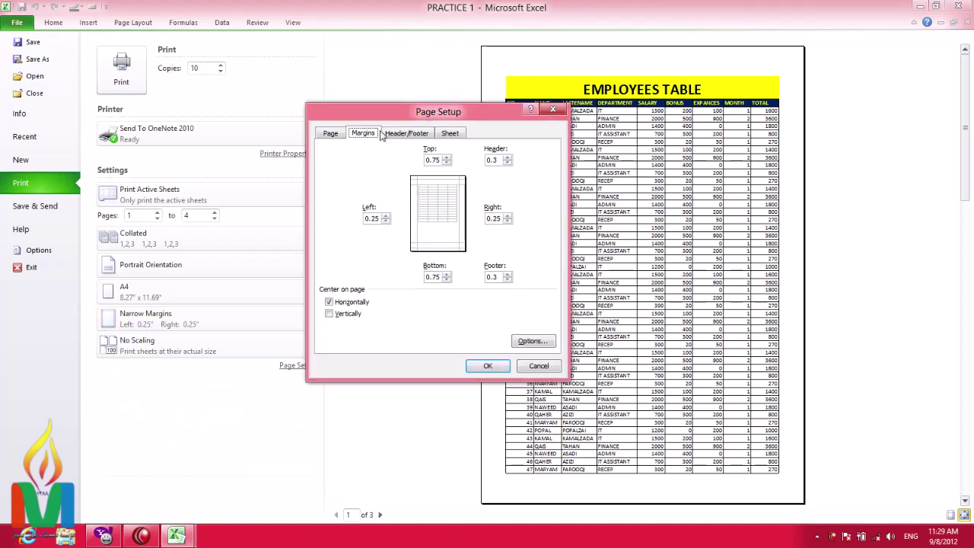
pyautogui.doubleClick(320, 227)
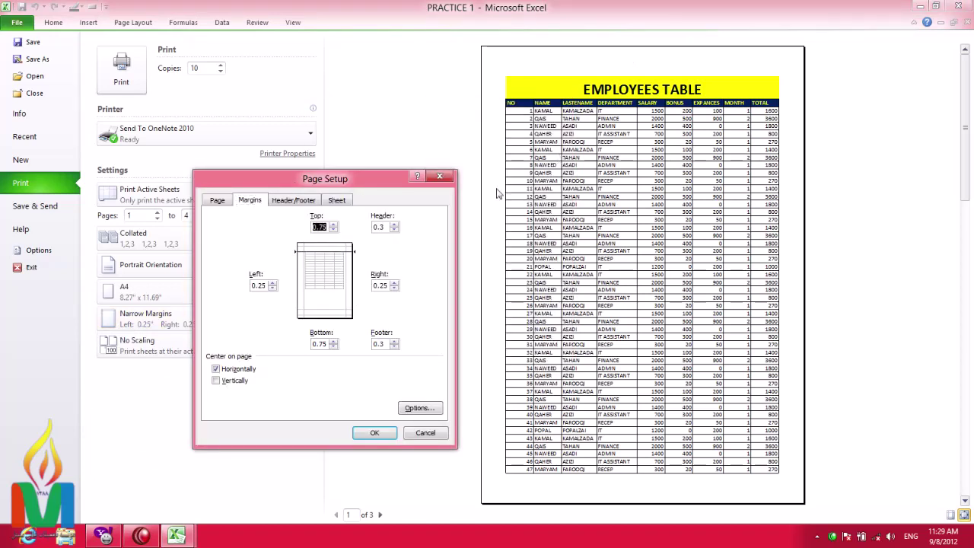
pyautogui.click(335, 231)
pyautogui.write('0')
pyautogui.click(377, 432)
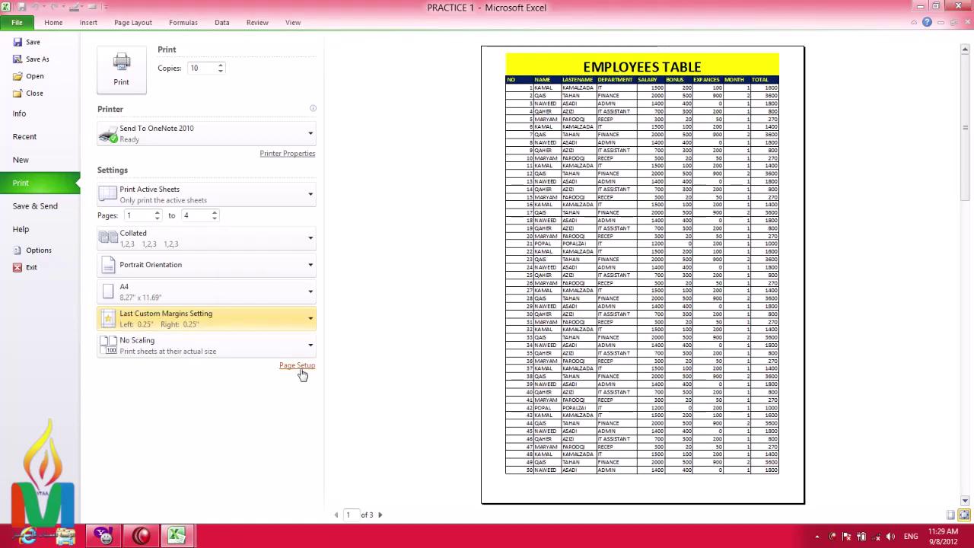
# - Reopen Custom Margins, raise the top margin back to 0.75, and apply
pyautogui.click(296, 319)
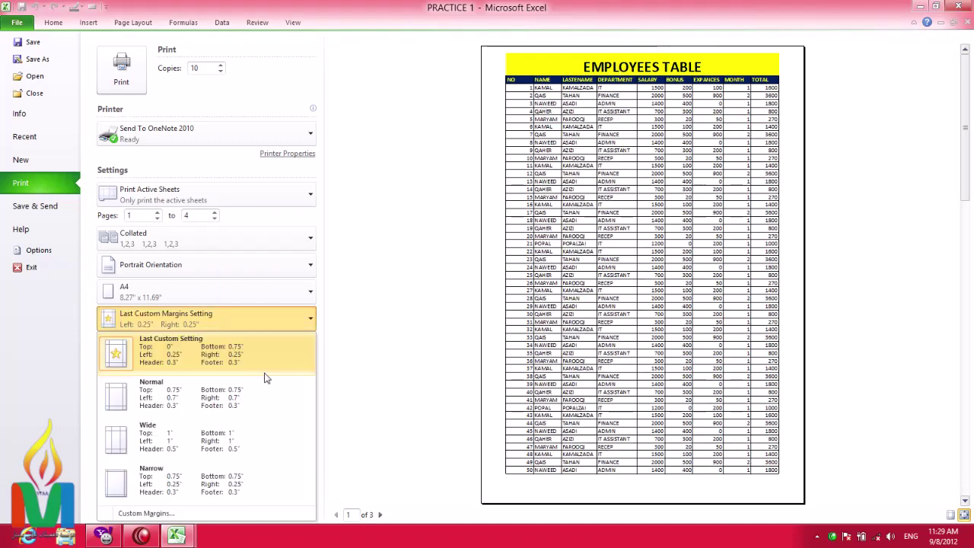
pyautogui.click(143, 514)
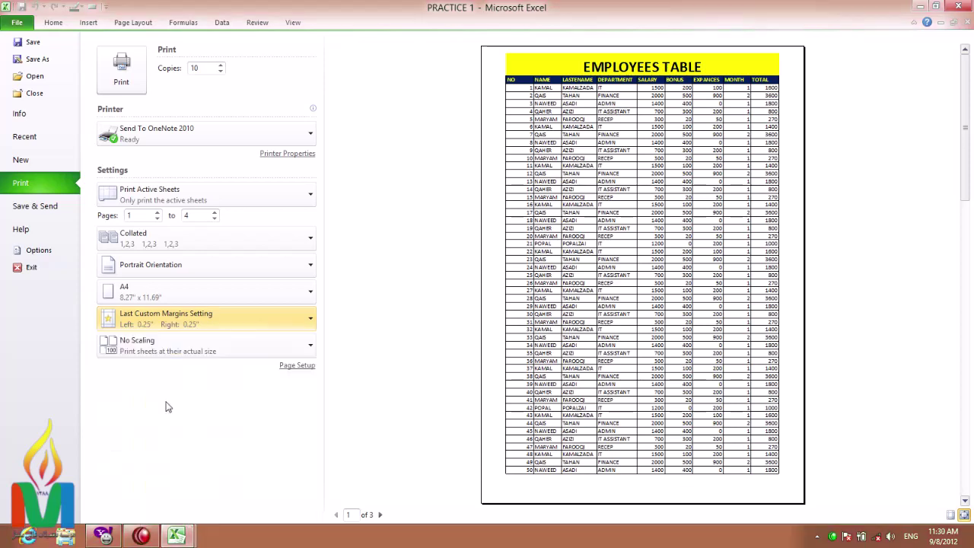
pyautogui.click(254, 320)
pyautogui.click(143, 515)
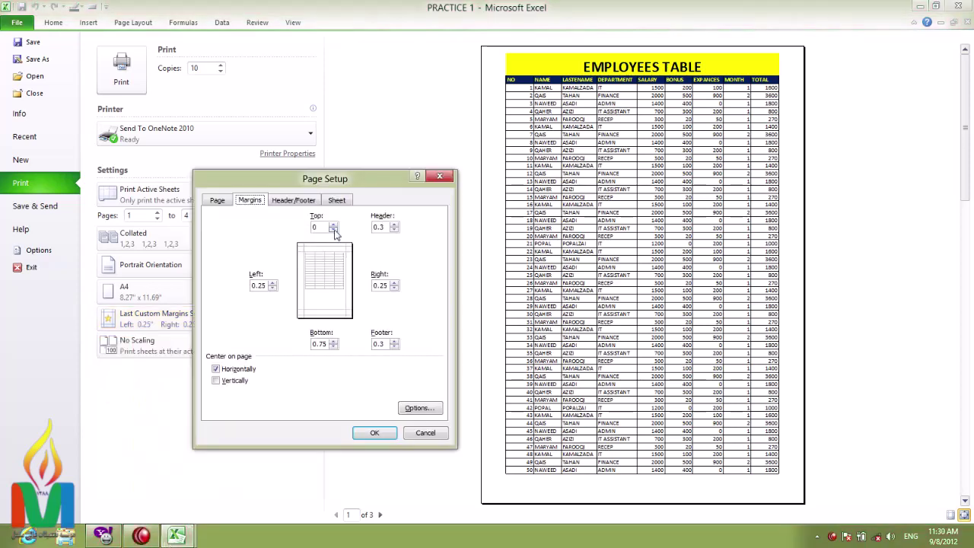
pyautogui.click(332, 225)
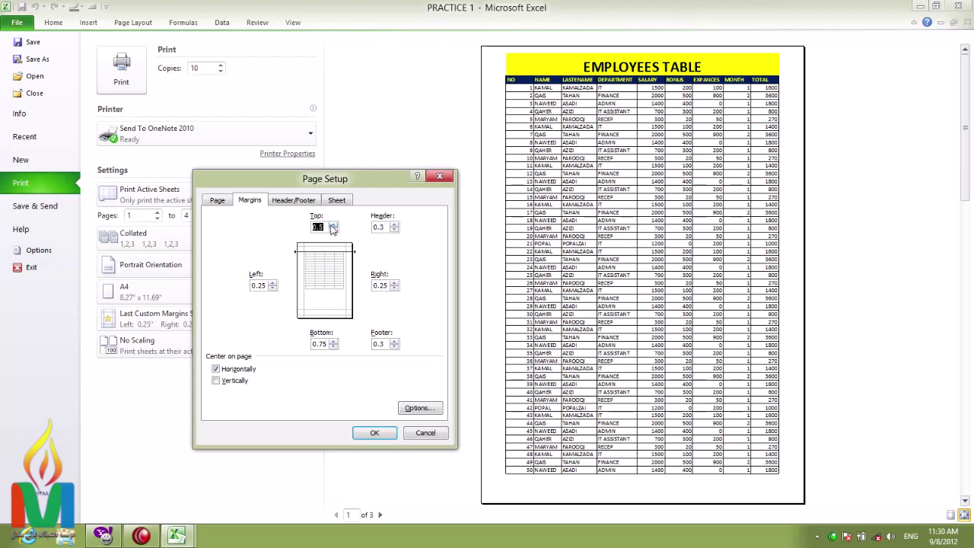
pyautogui.click(332, 226)
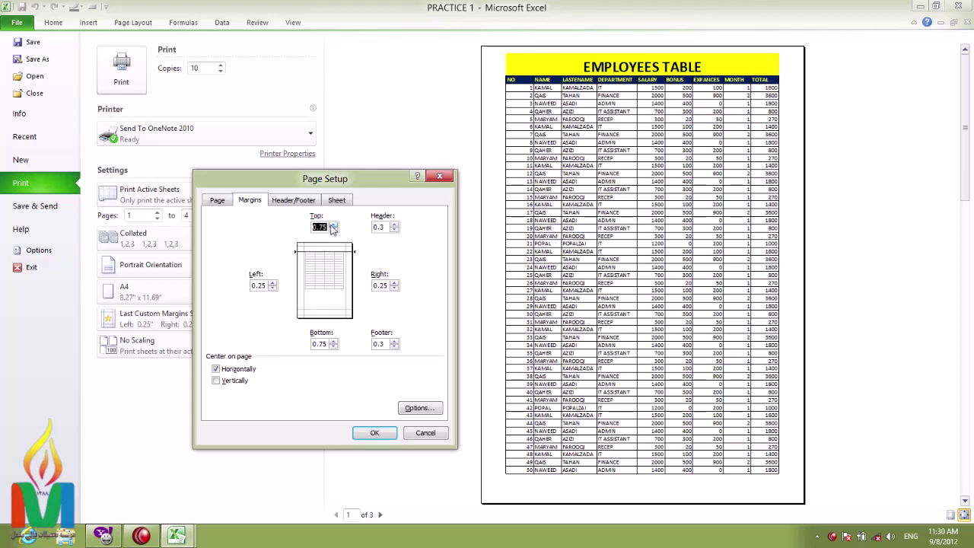
pyautogui.click(265, 286)
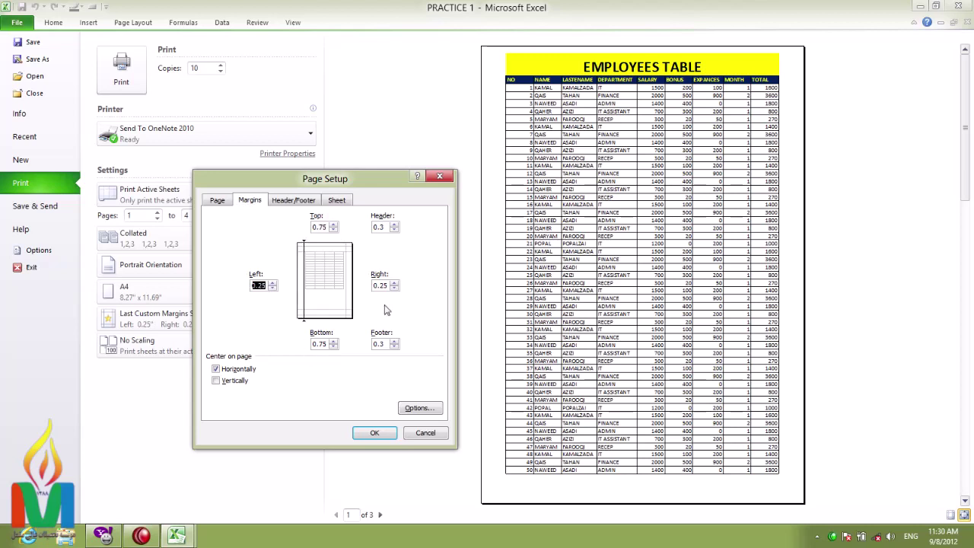
pyautogui.click(375, 432)
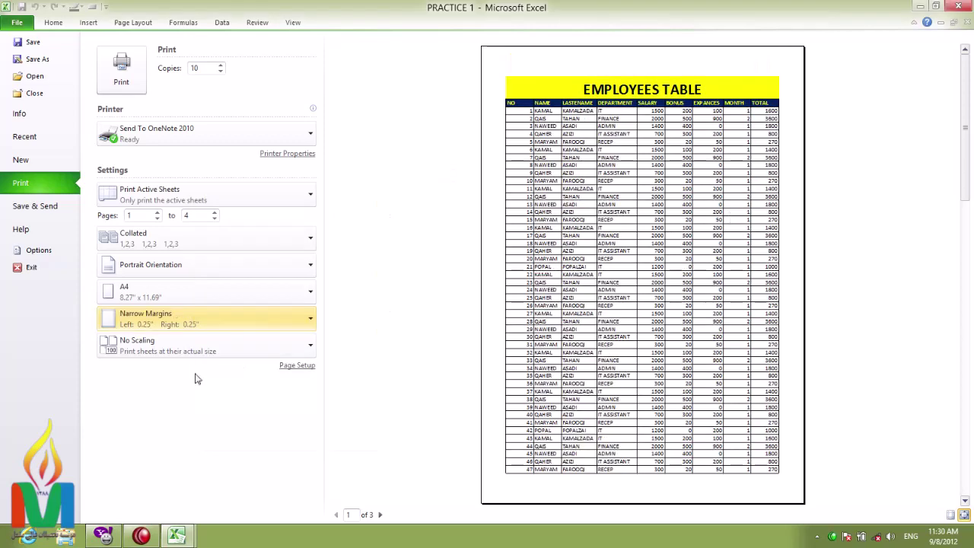
# - In Custom Margins, also center the table vertically, then page through the preview
pyautogui.click(256, 331)
pyautogui.click(137, 515)
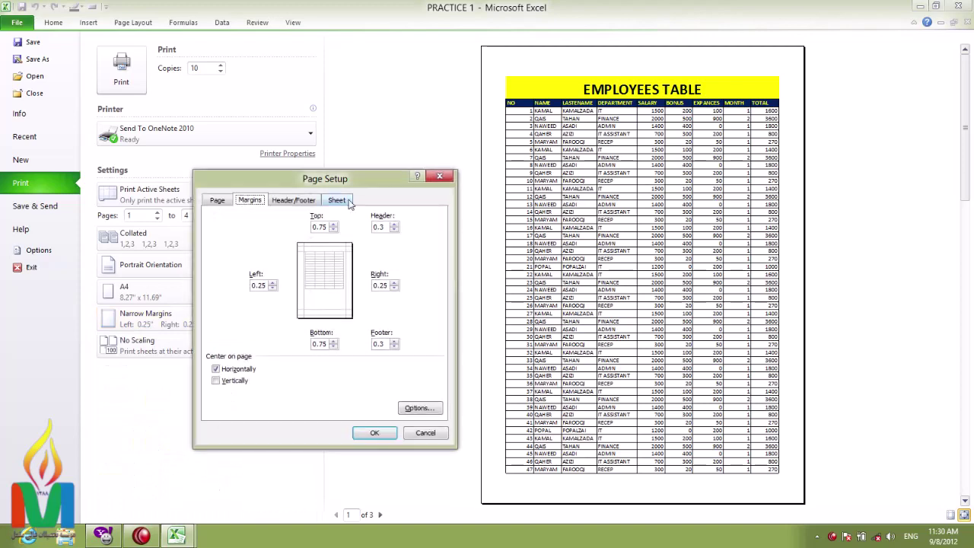
pyautogui.moveTo(357, 185)
pyautogui.mouseDown()
pyautogui.moveTo(521, 130)
pyautogui.moveTo(451, 100)
pyautogui.mouseUp()
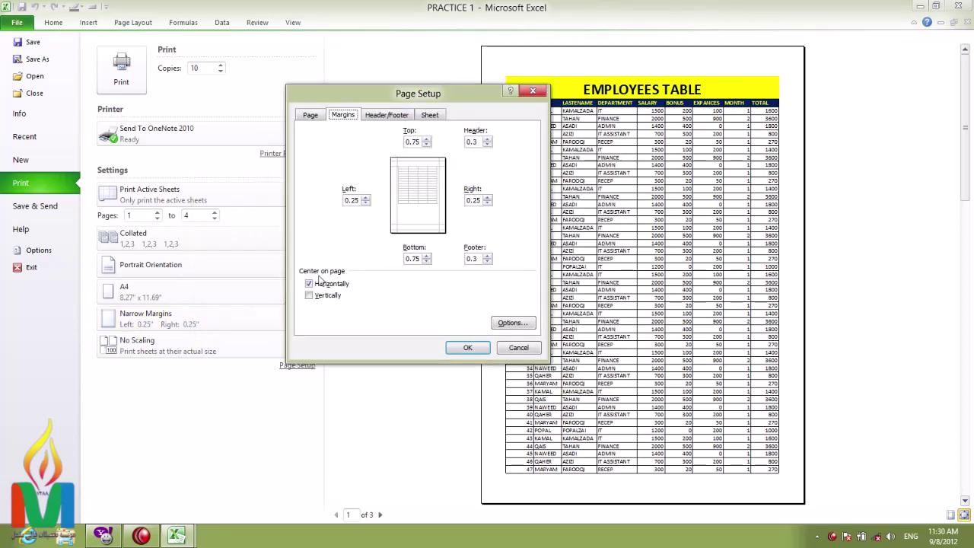
pyautogui.moveTo(449, 95)
pyautogui.mouseDown()
pyautogui.moveTo(378, 82)
pyautogui.moveTo(320, 91)
pyautogui.mouseUp()
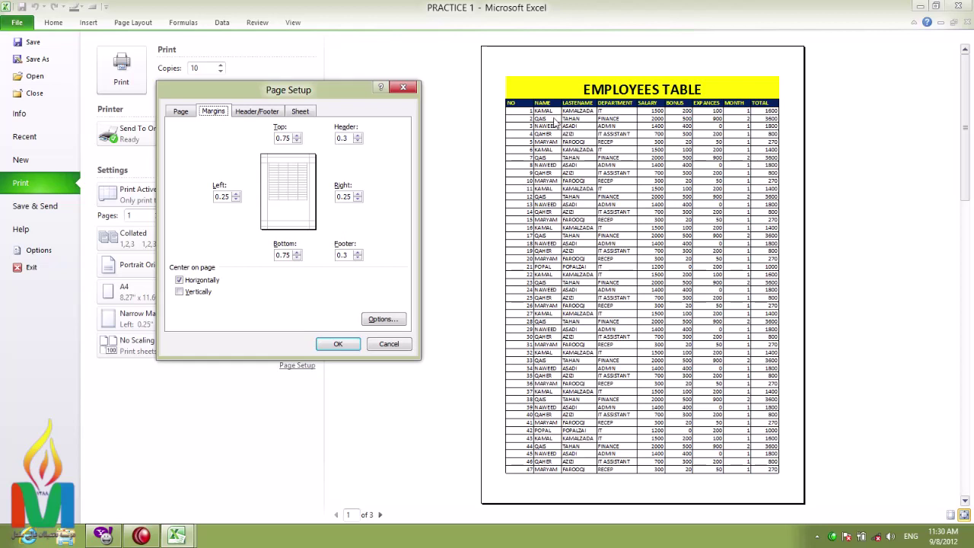
pyautogui.click(196, 297)
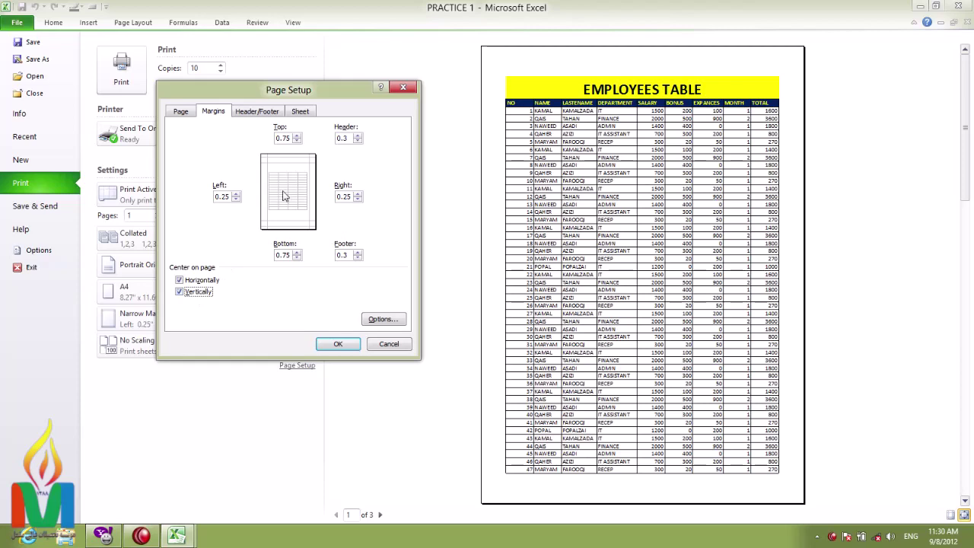
pyautogui.click(340, 345)
pyautogui.click(379, 515)
pyautogui.click(379, 515)
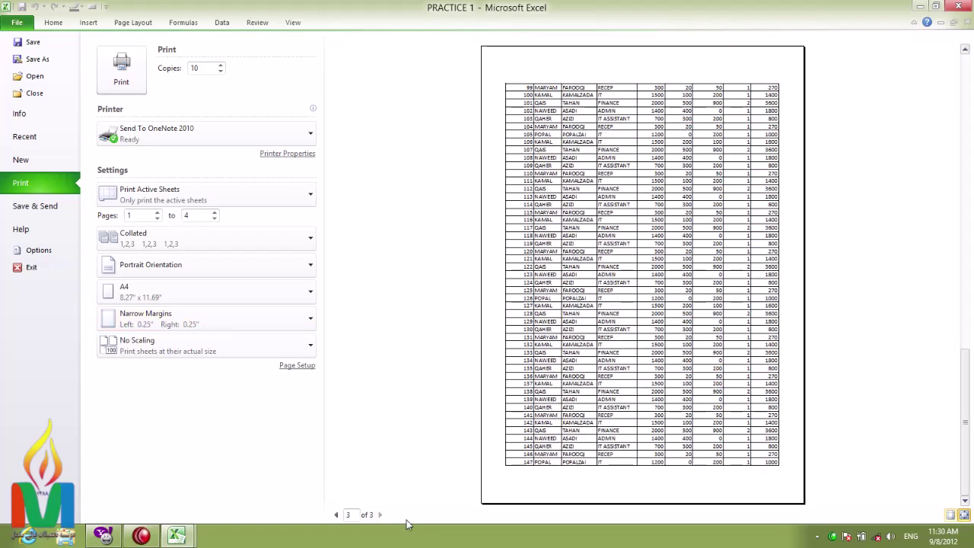
# - Back on the worksheet, copy rows A147:I151 and paste them below the table at A152
pyautogui.click(53, 23)
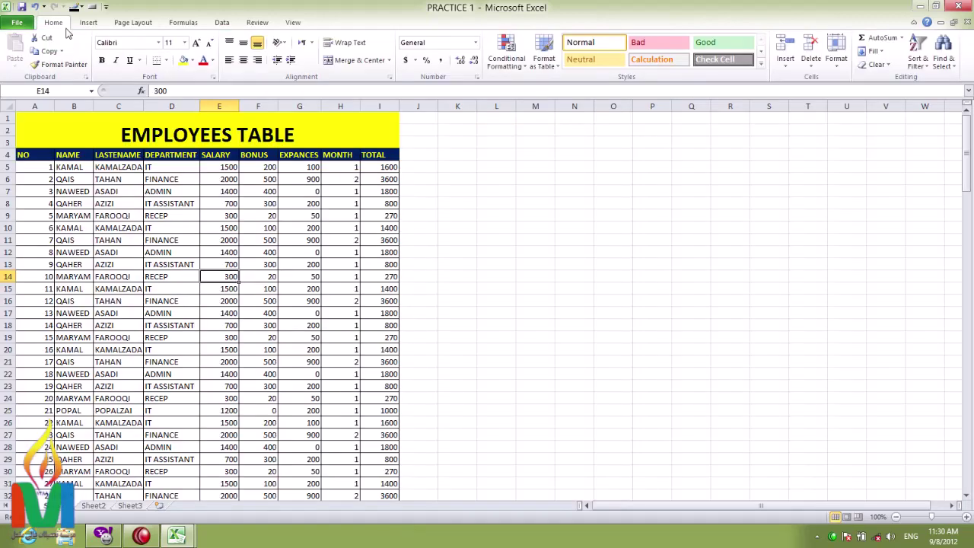
pyautogui.scroll(-3, 209, 472)
pyautogui.scroll(-10, 219, 466)
pyautogui.scroll(-9, 219, 465)
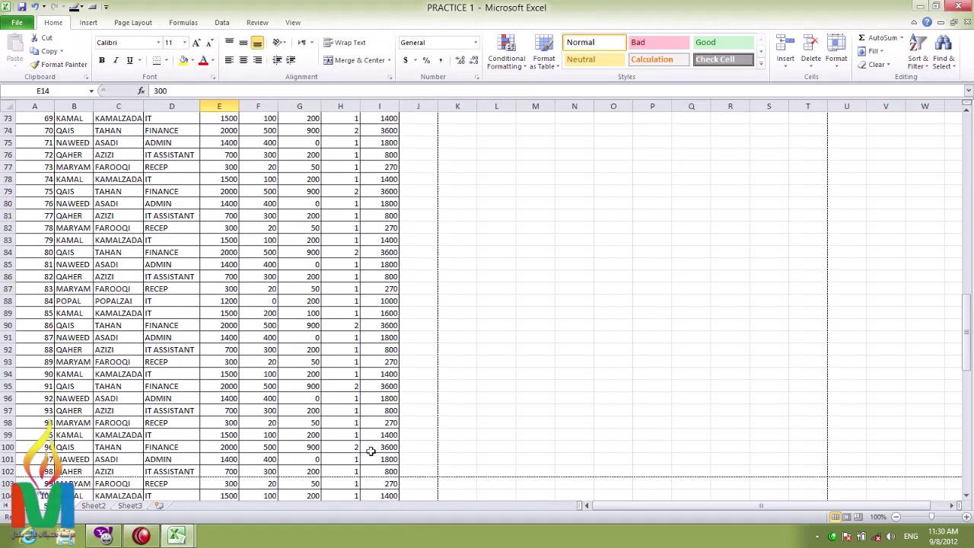
pyautogui.scroll(-2, 219, 465)
pyautogui.click(966, 496)
pyautogui.moveTo(968, 496); pyautogui.dragTo(967, 495)
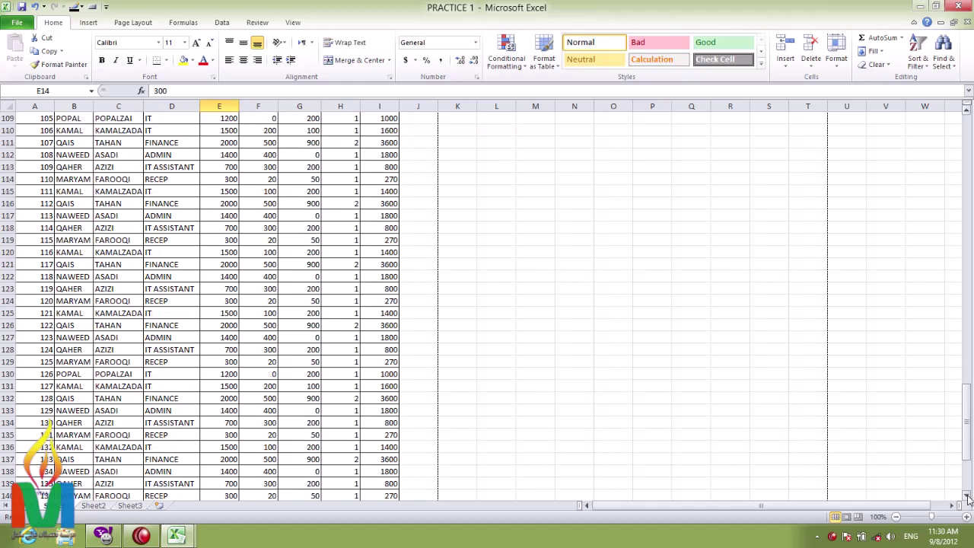
pyautogui.moveTo(968, 497); pyautogui.dragTo(967, 497)
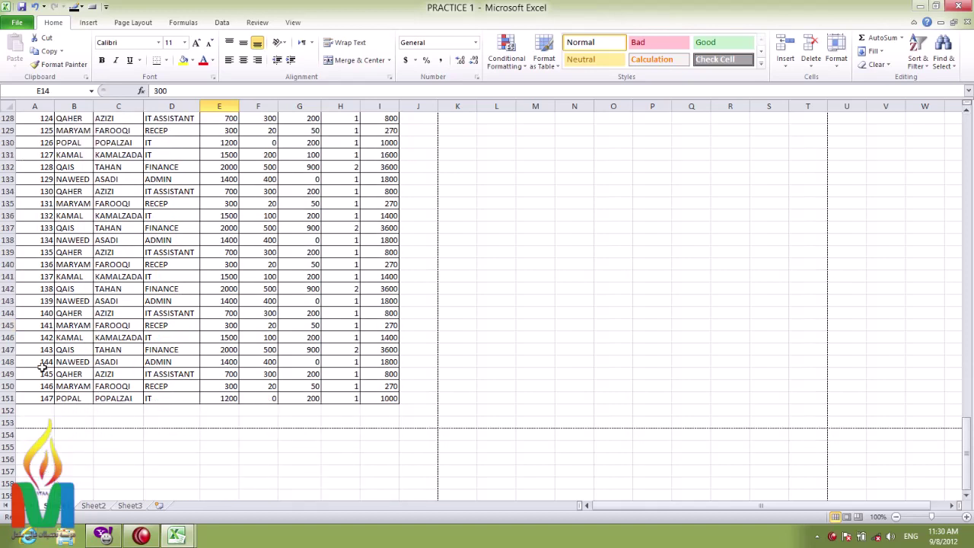
pyautogui.moveTo(35, 348); pyautogui.dragTo(388, 397)
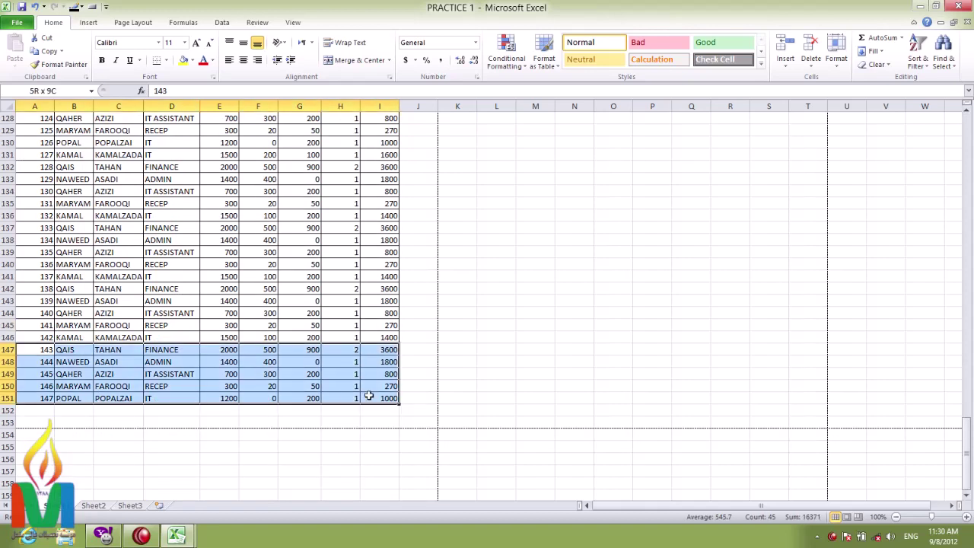
pyautogui.hotkey('ctrl', 'c')
pyautogui.click(30, 410)
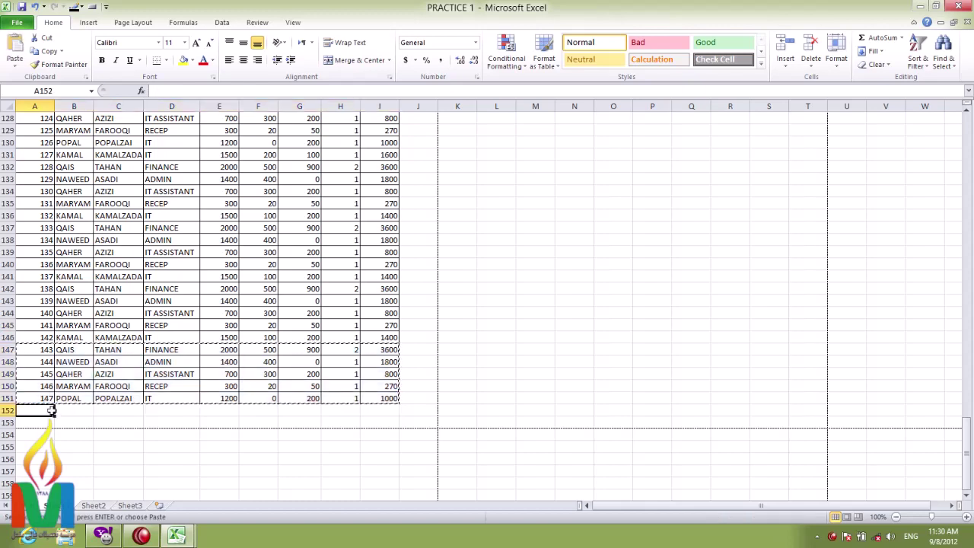
pyautogui.hotkey('ctrl', 'v')
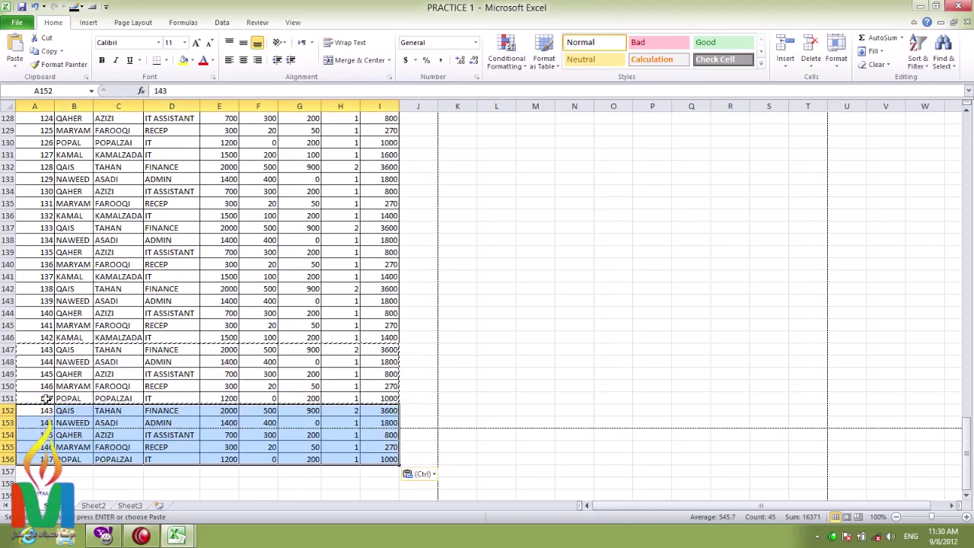
# - Fill the NO column so numbering runs 146 to 152, then go to File Info
pyautogui.moveTo(42, 398); pyautogui.dragTo(54, 459)
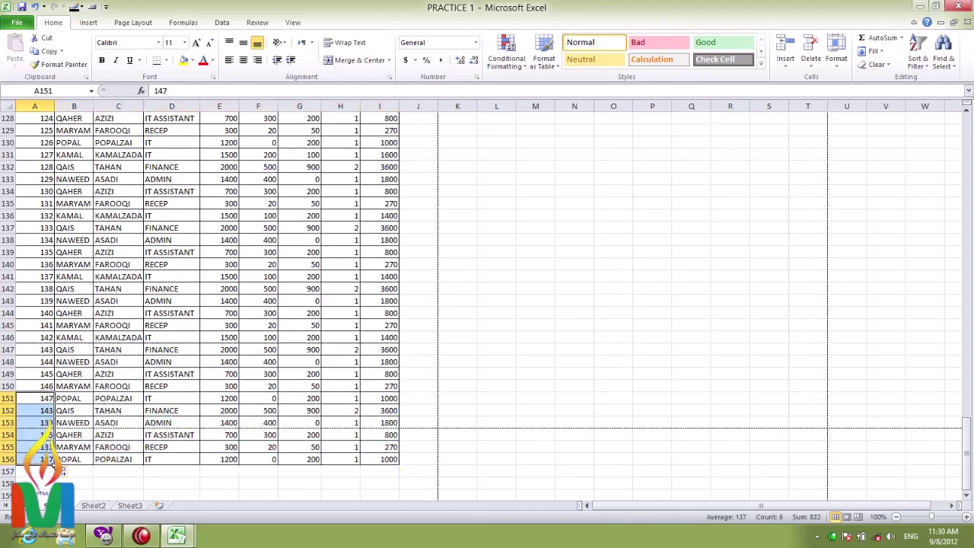
pyautogui.click(386, 457)
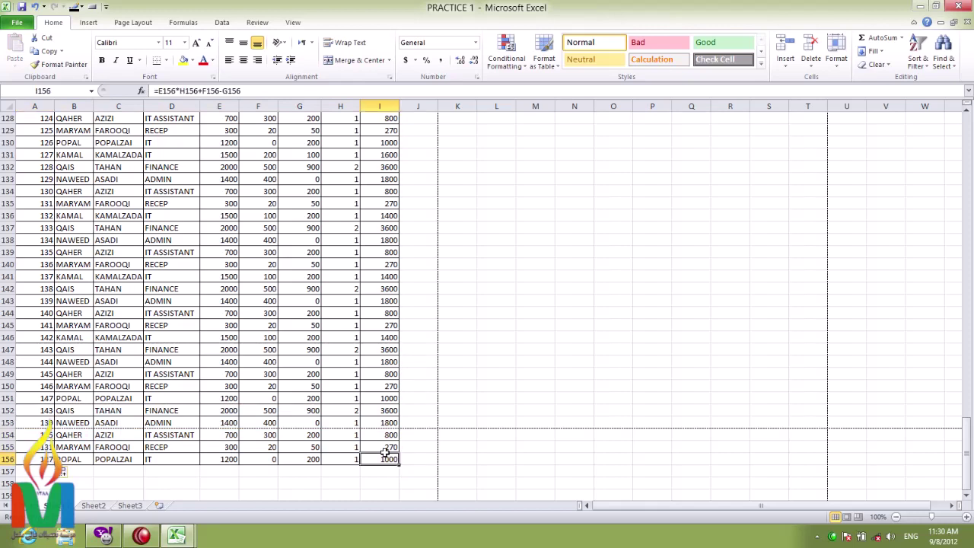
pyautogui.moveTo(385, 456); pyautogui.dragTo(36, 436)
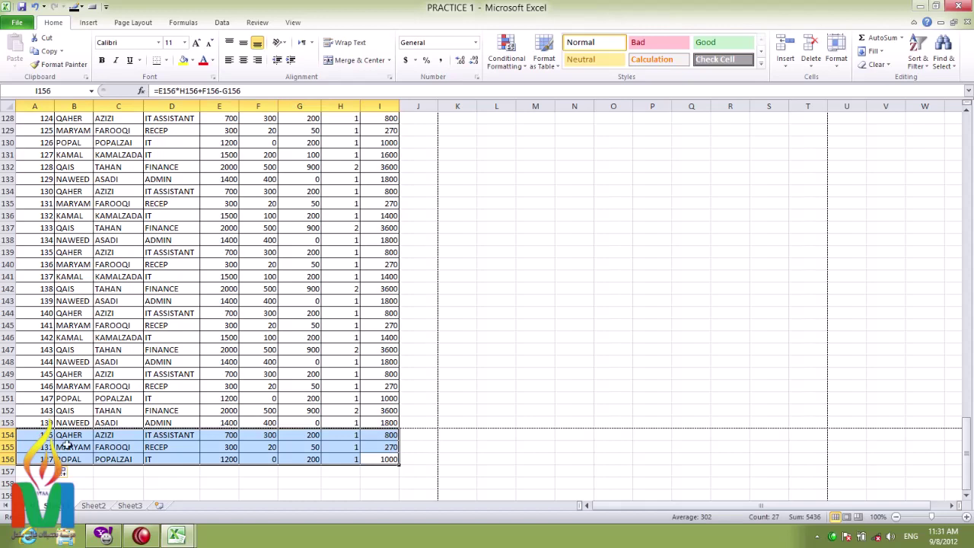
pyautogui.click(67, 458)
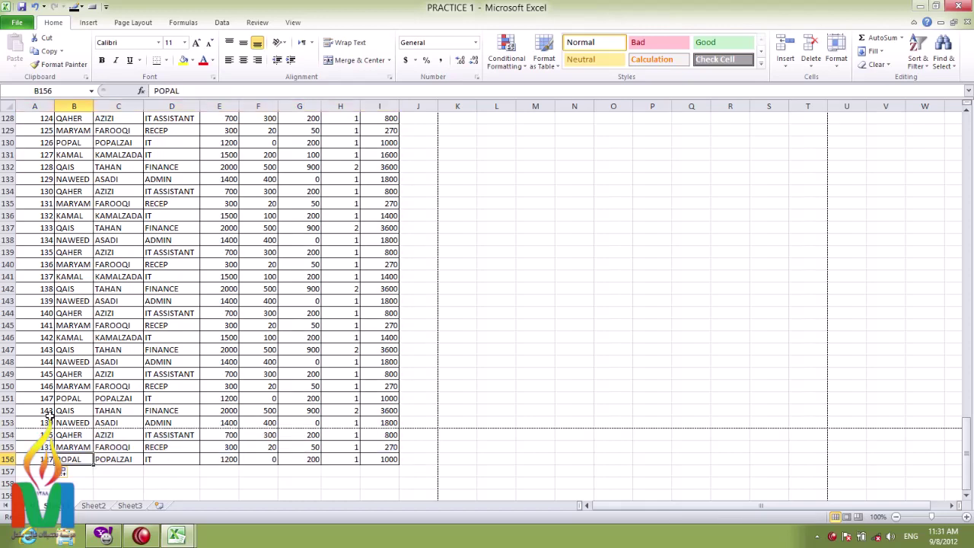
pyautogui.moveTo(45, 385); pyautogui.dragTo(62, 471)
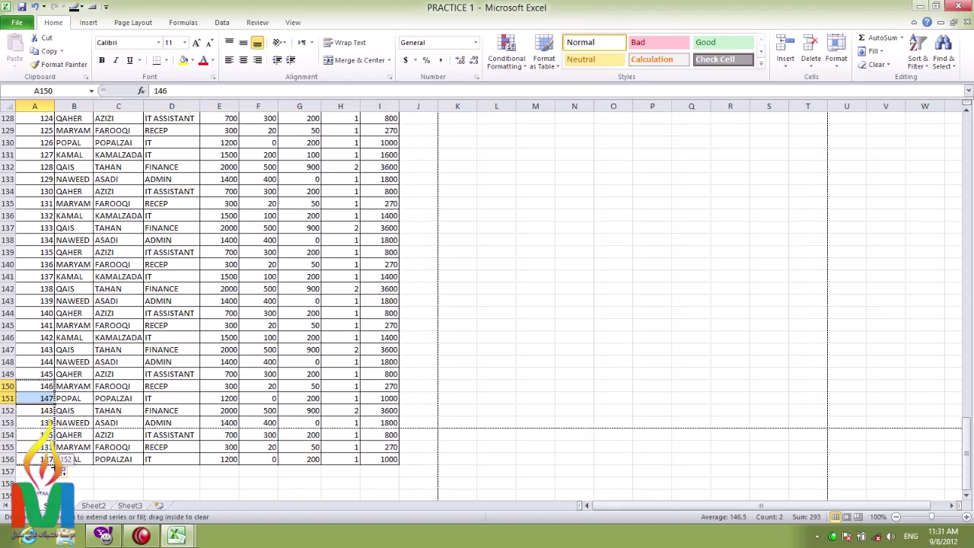
pyautogui.click(118, 471)
pyautogui.click(34, 434)
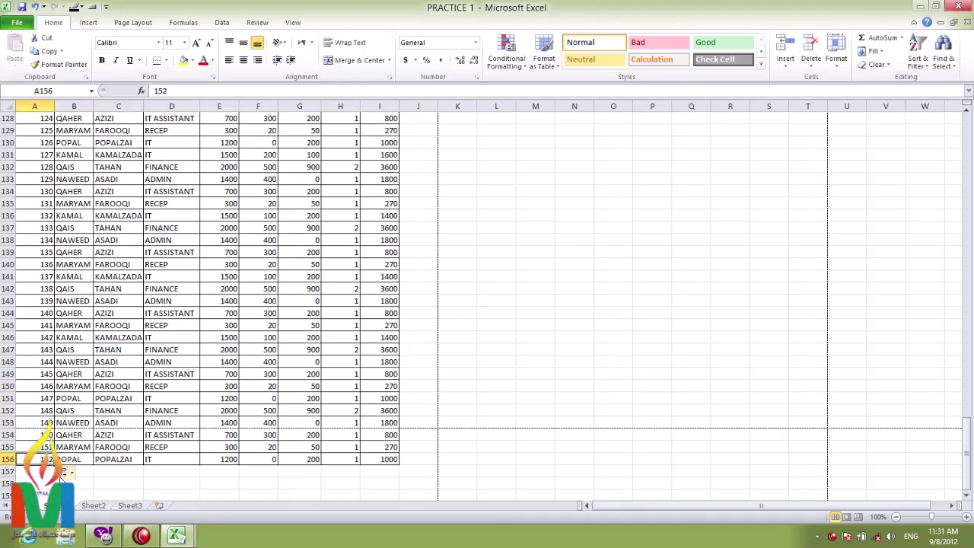
pyautogui.click(18, 22)
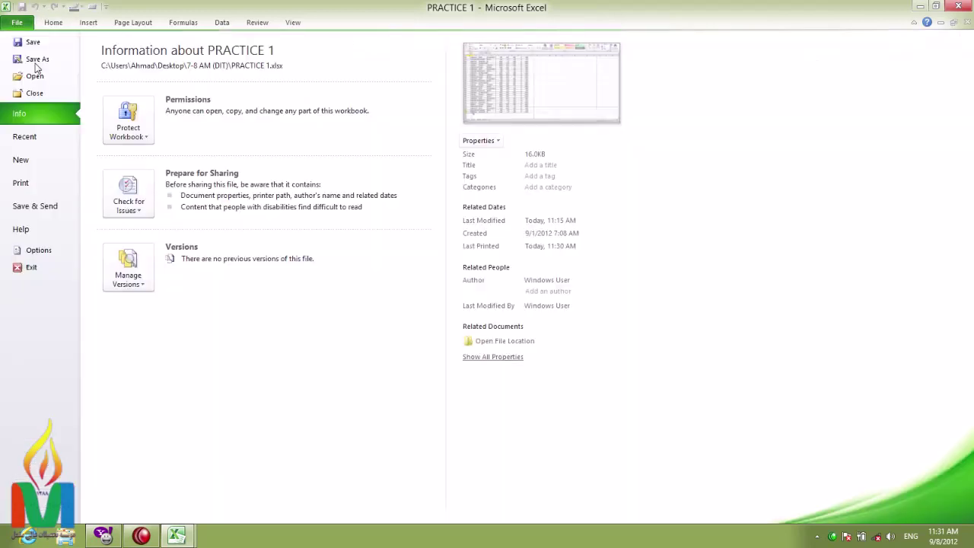
# - Open Print and page through to page 4 of 4, showing records 150 to 152
pyautogui.click(30, 183)
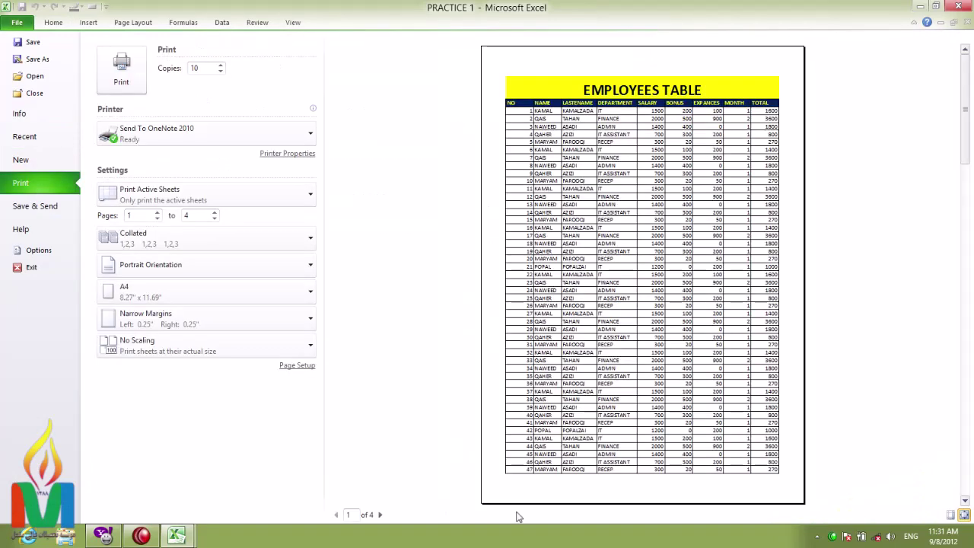
pyautogui.click(380, 514)
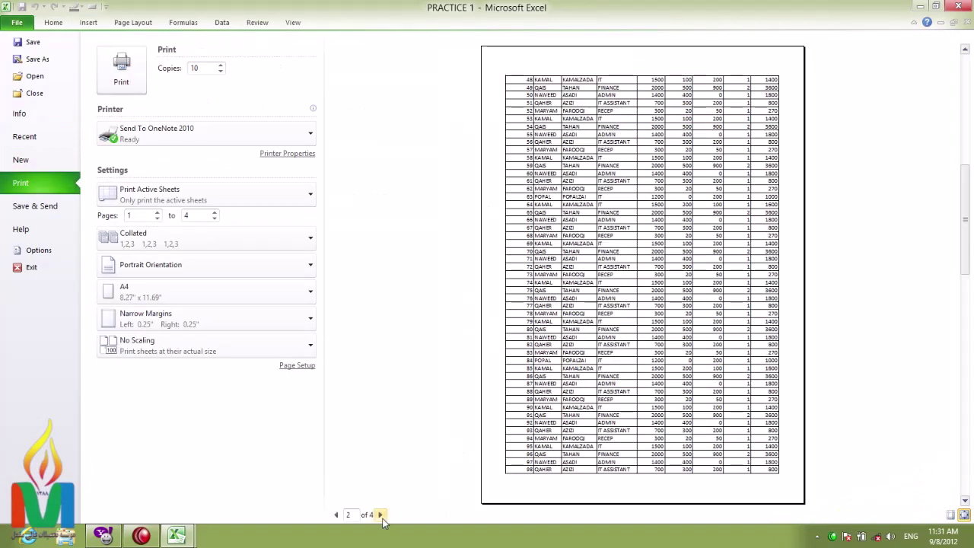
pyautogui.click(381, 514)
pyautogui.click(381, 514)
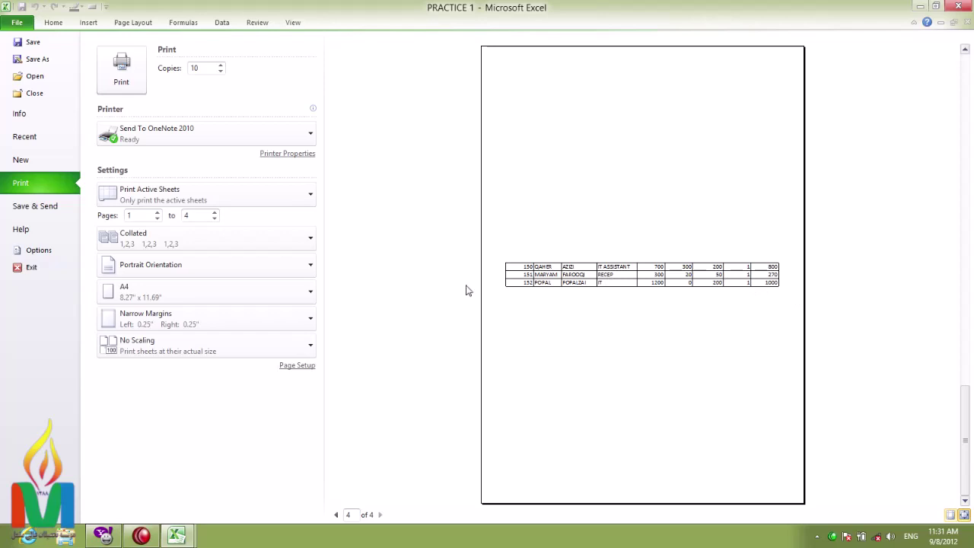
# - Uncheck vertical centering in Custom Margins, keeping horizontal centering
pyautogui.click(307, 316)
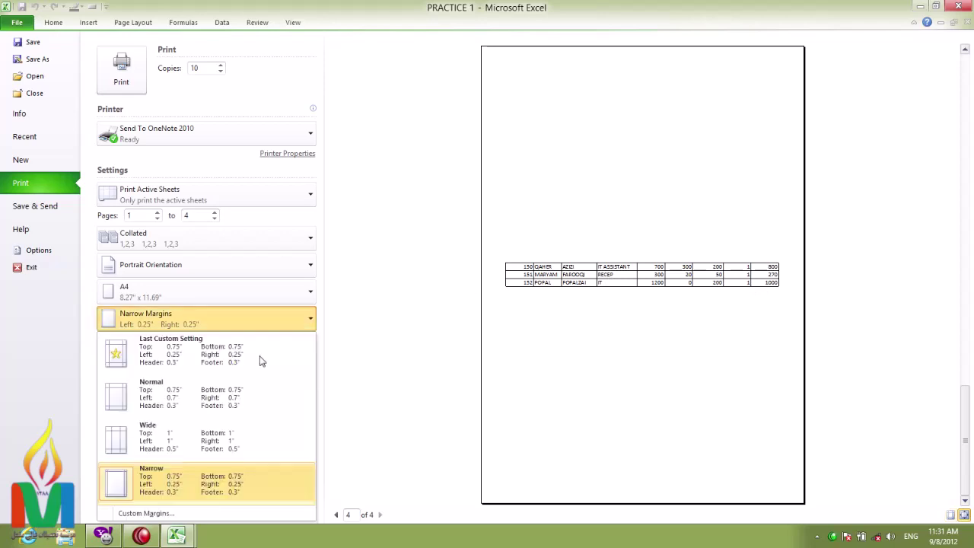
pyautogui.click(160, 510)
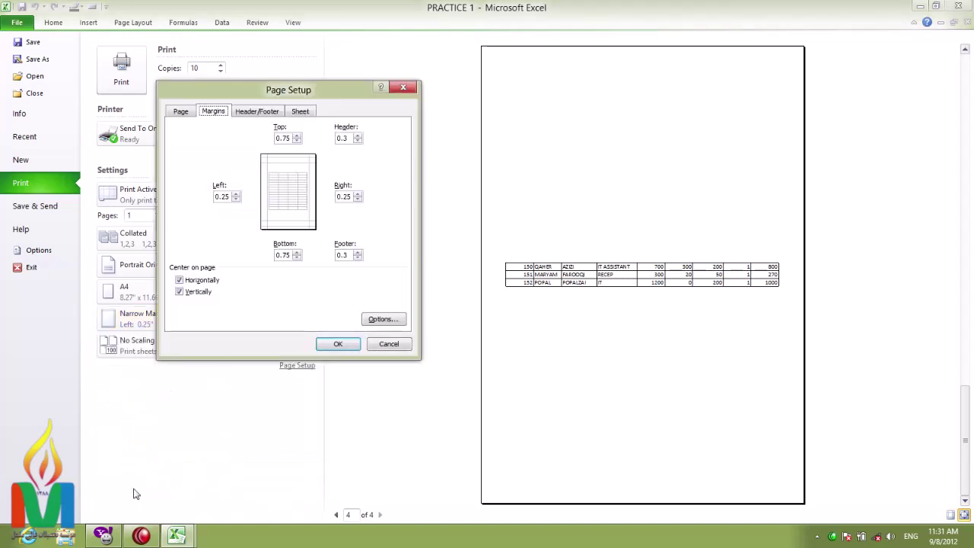
pyautogui.click(197, 293)
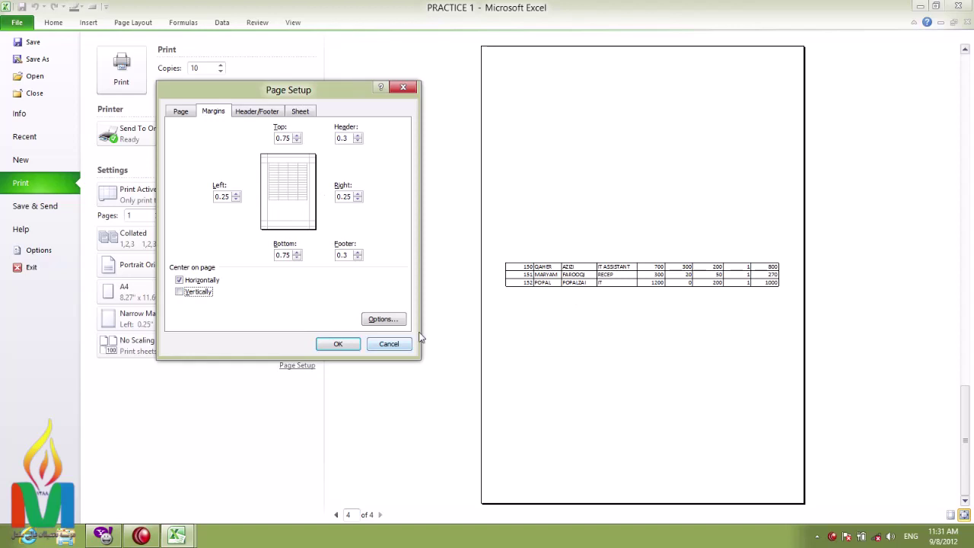
pyautogui.click(329, 344)
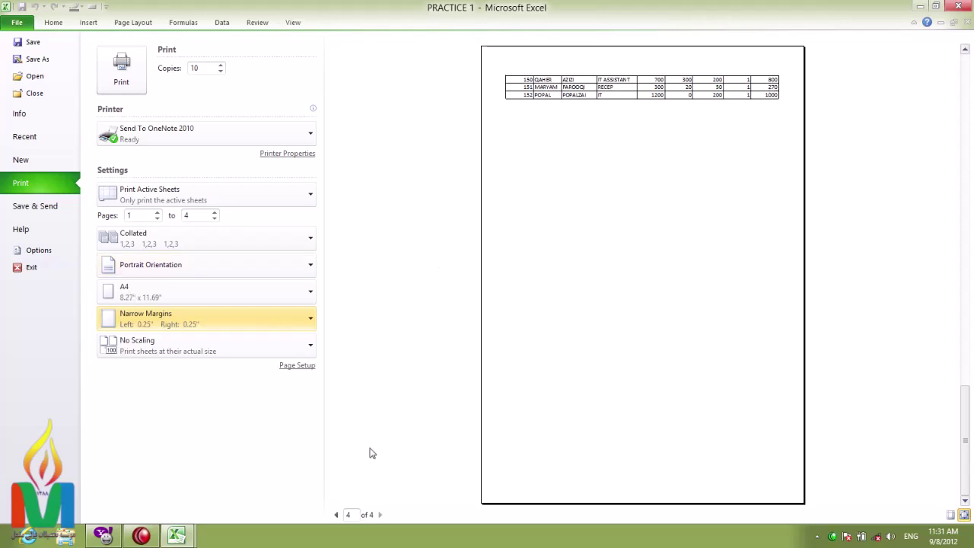
# - Reopen Custom Margins to review the header and footer margin values, then close
pyautogui.scroll(3, 348, 517)
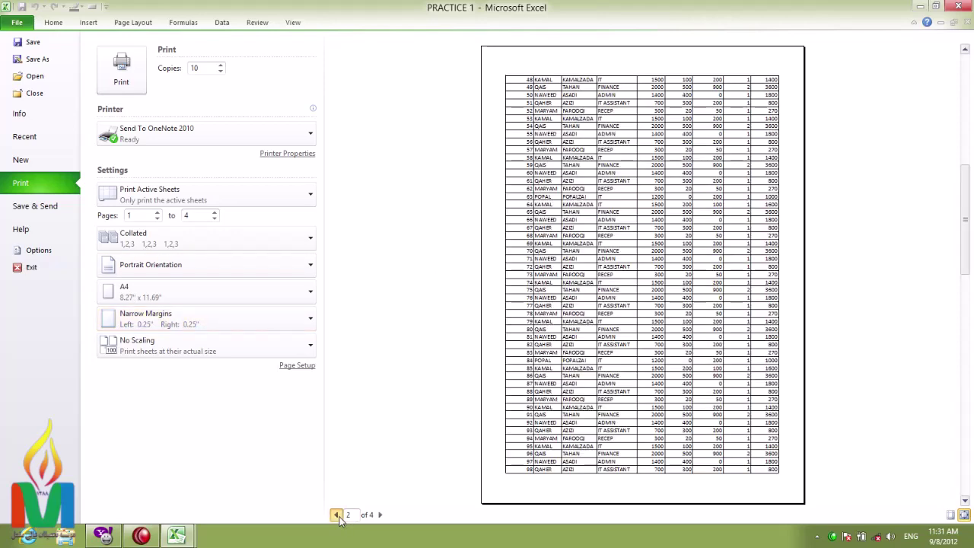
pyautogui.click(174, 317)
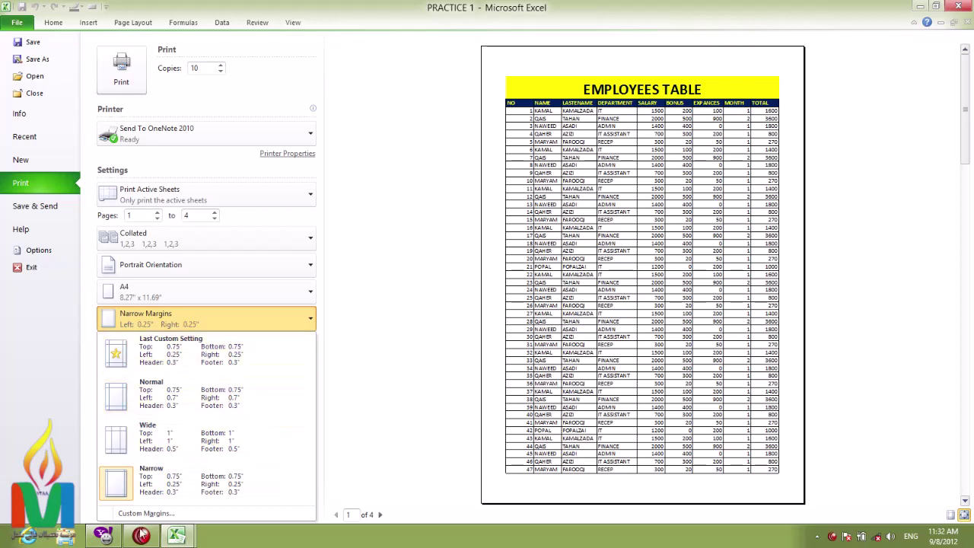
pyautogui.click(107, 514)
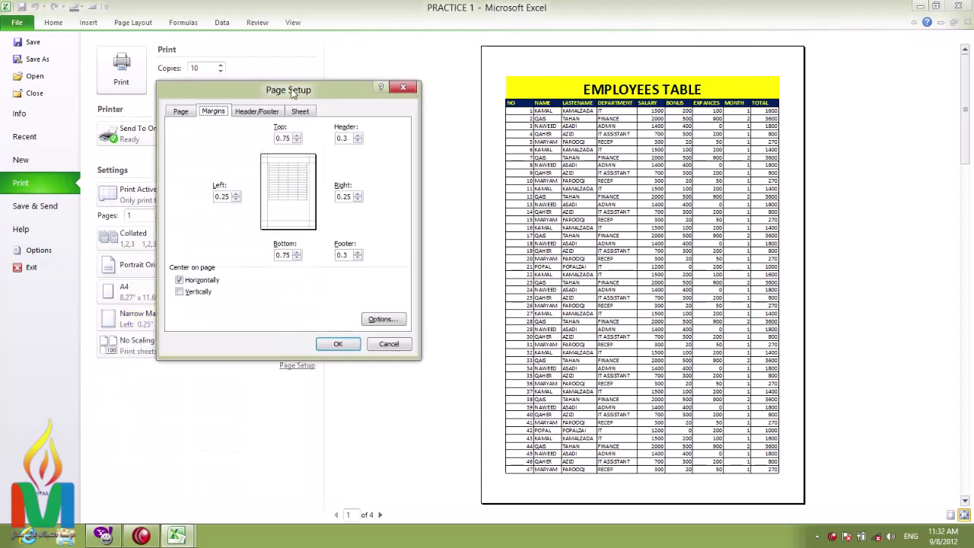
pyautogui.doubleClick(347, 137)
pyautogui.doubleClick(342, 255)
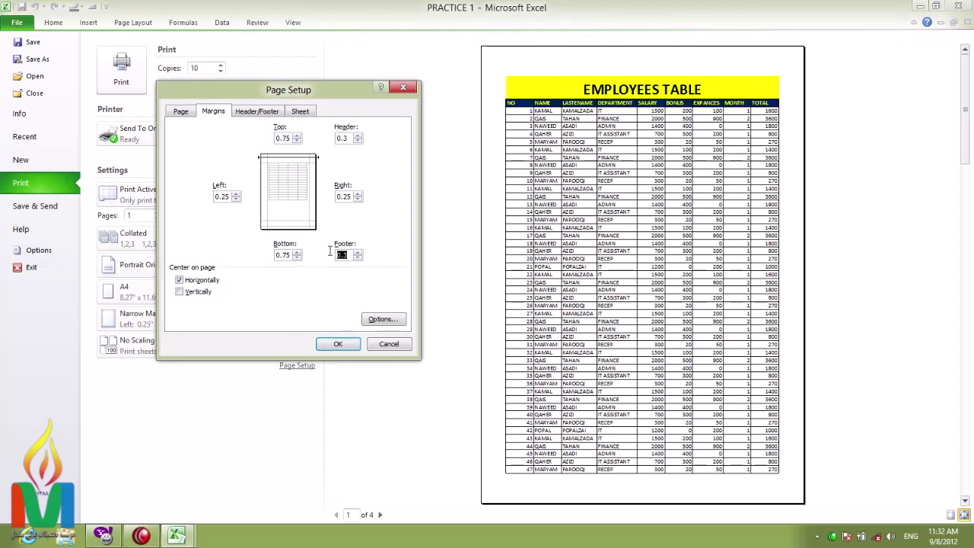
pyautogui.click(338, 344)
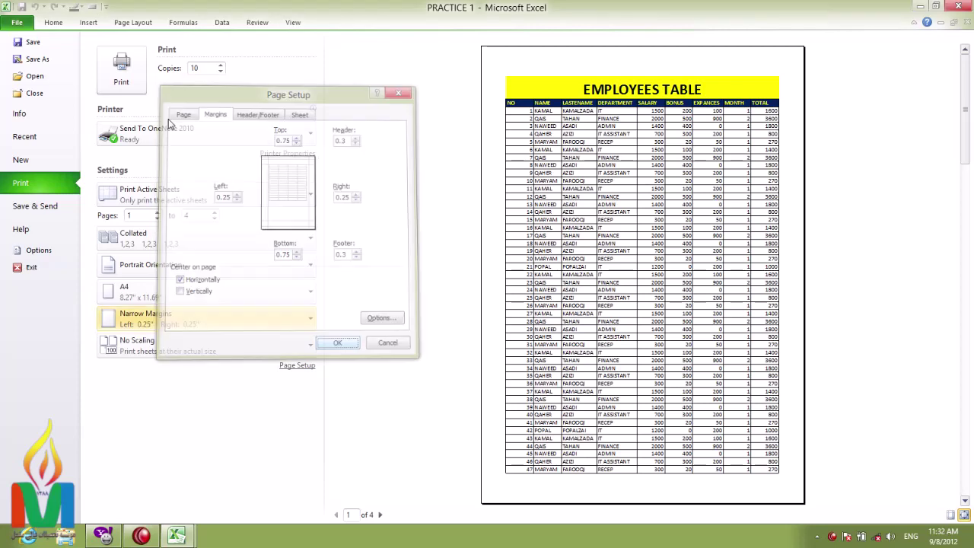
# - Return to the File tab's Print view and open the full Page Setup dialog
pyautogui.click(133, 22)
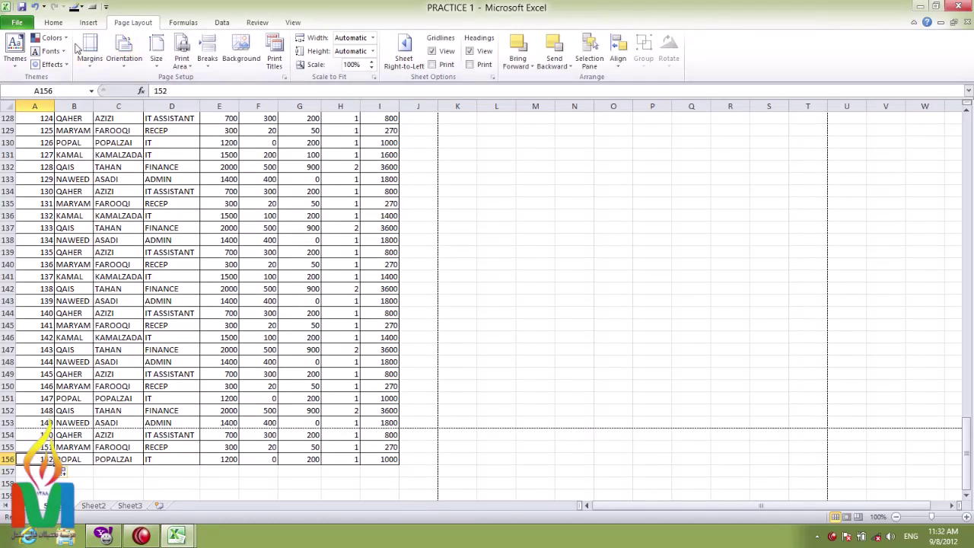
pyautogui.click(50, 23)
pyautogui.click(18, 22)
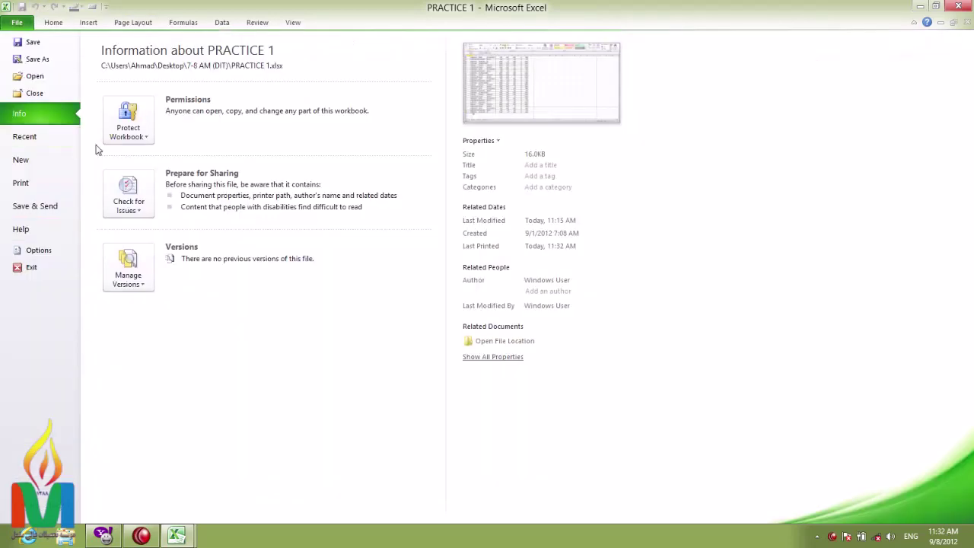
pyautogui.click(43, 181)
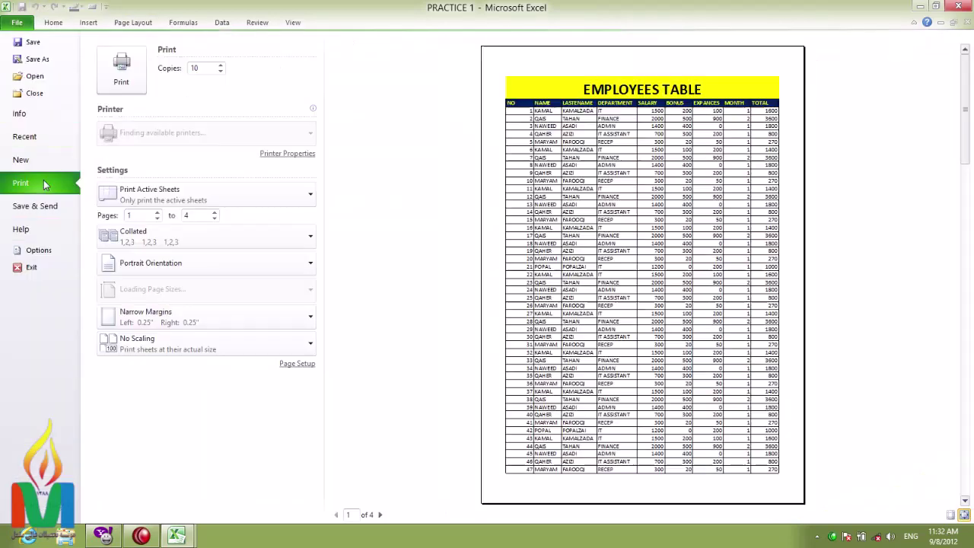
pyautogui.click(297, 366)
# - Set the header to the workbook's full file path
pyautogui.click(259, 112)
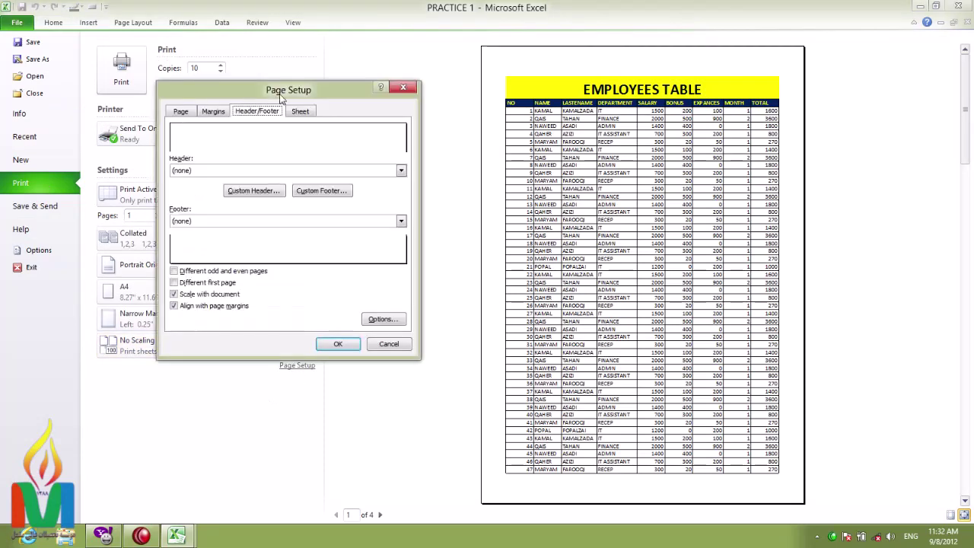
pyautogui.moveTo(281, 97); pyautogui.dragTo(330, 155)
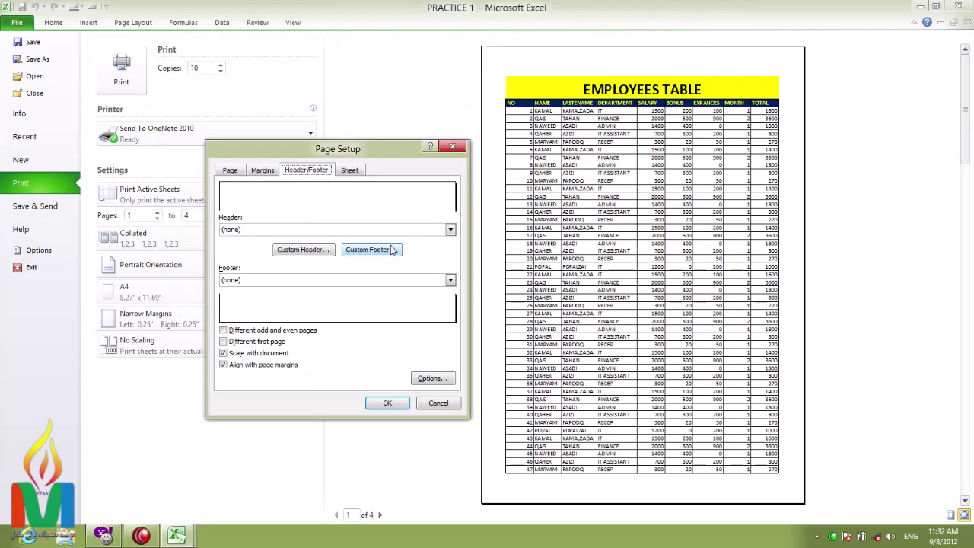
pyautogui.click(239, 228)
pyautogui.moveTo(451, 247); pyautogui.dragTo(451, 274)
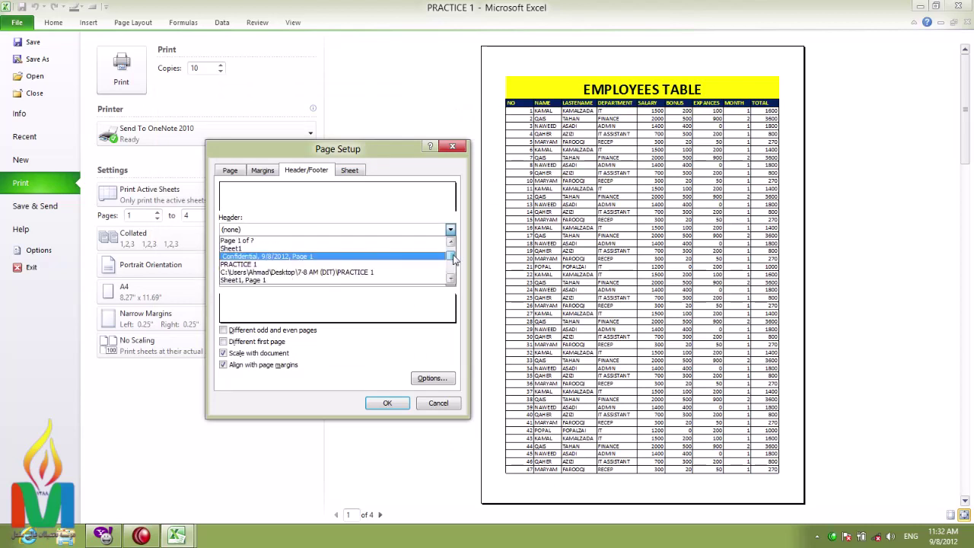
pyautogui.click(368, 279)
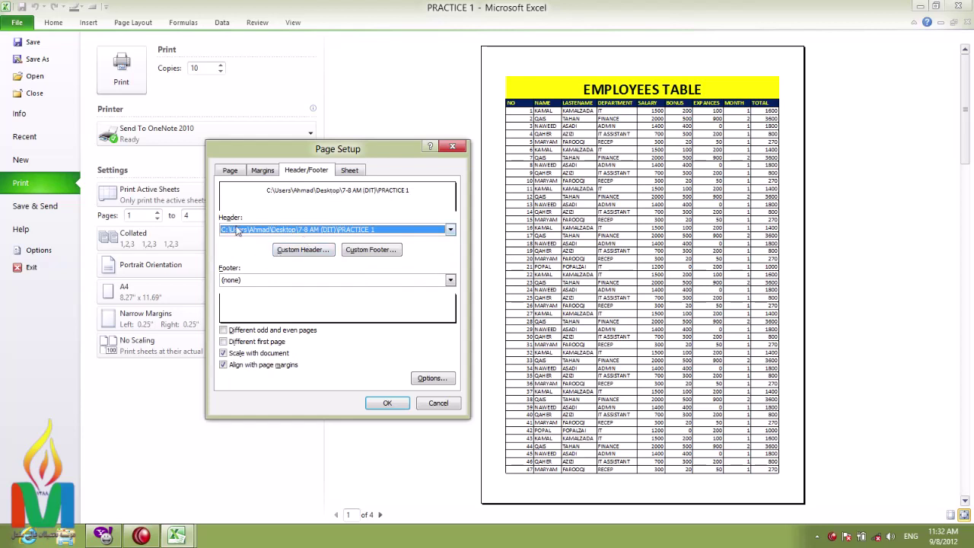
# - Set the footer to 'Page 1, PRACTICE 1' and apply the header and footer
pyautogui.click(293, 280)
pyautogui.moveTo(452, 306); pyautogui.dragTo(452, 325)
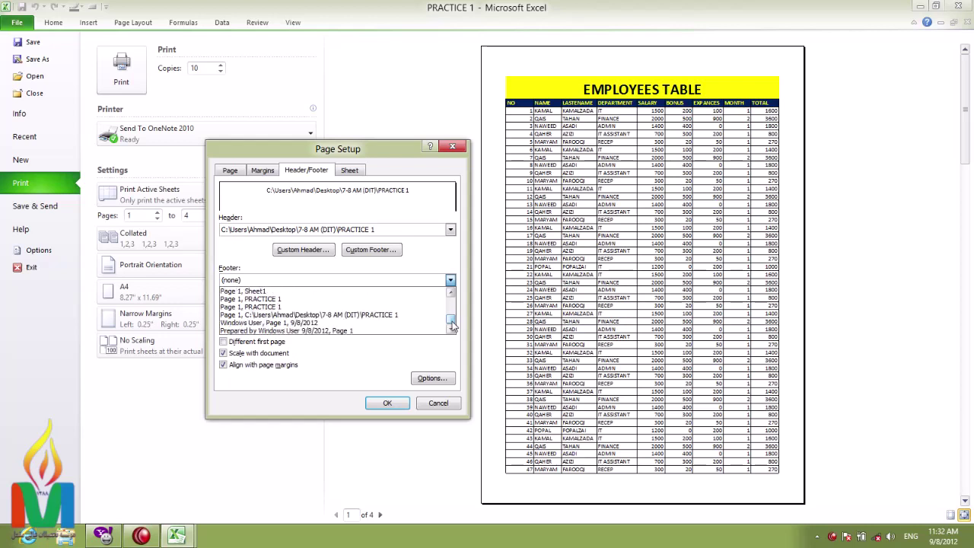
pyautogui.click(272, 298)
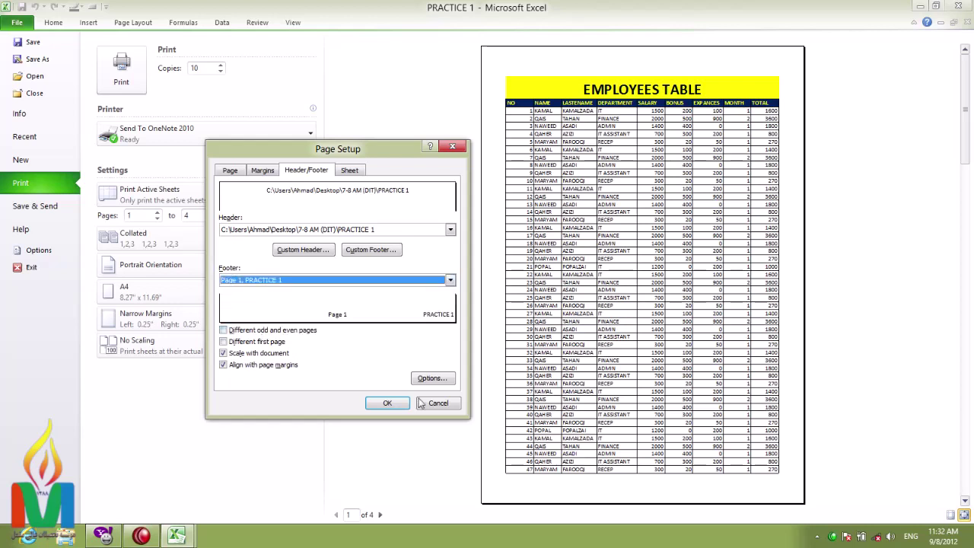
pyautogui.click(387, 402)
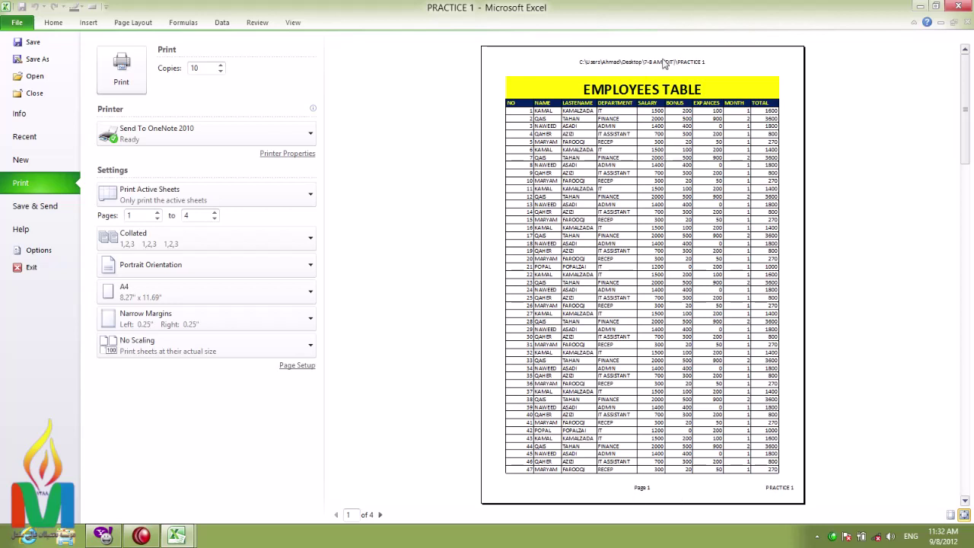
# - Lower the header margin from 0.3 to 0.25 in Page Setup and apply it
pyautogui.click(297, 366)
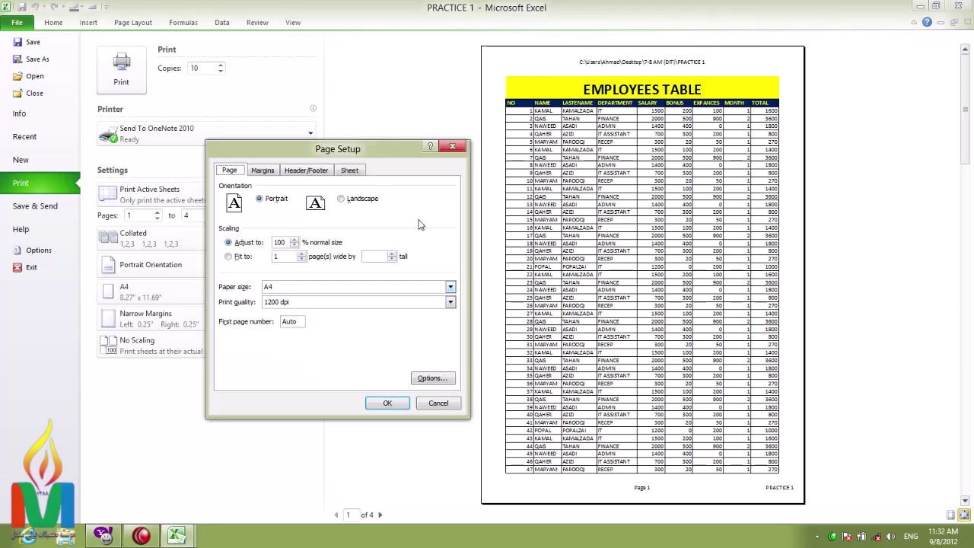
pyautogui.click(264, 171)
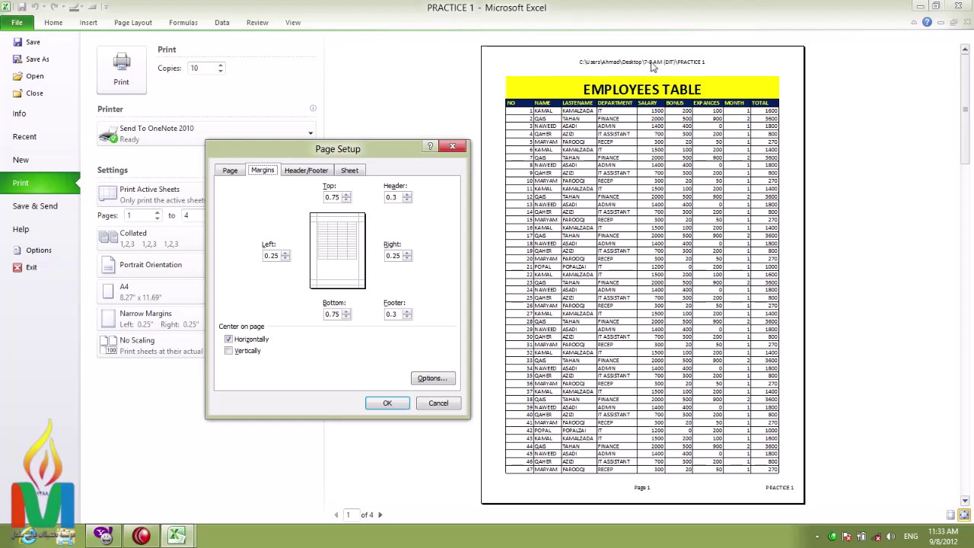
pyautogui.click(408, 200)
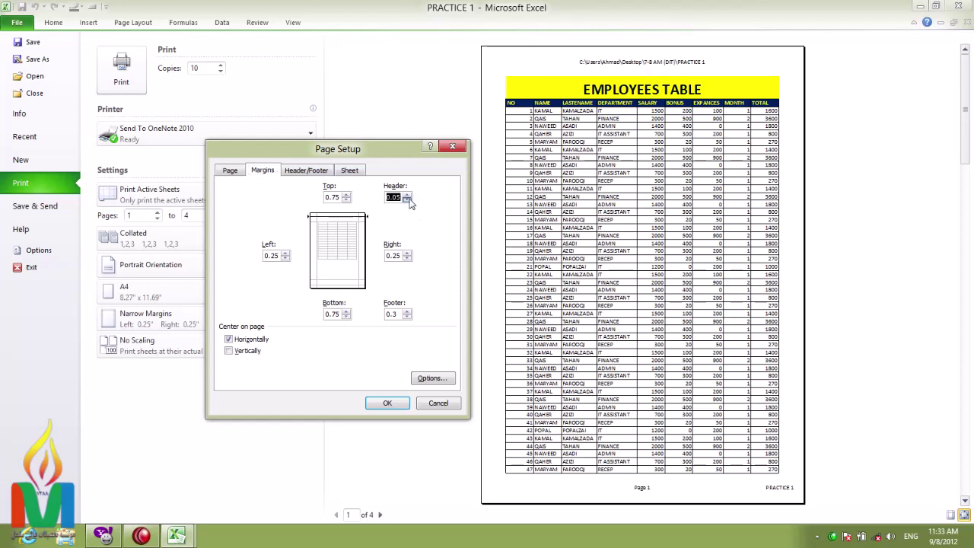
pyautogui.click(409, 201)
pyautogui.click(407, 195)
pyautogui.click(387, 404)
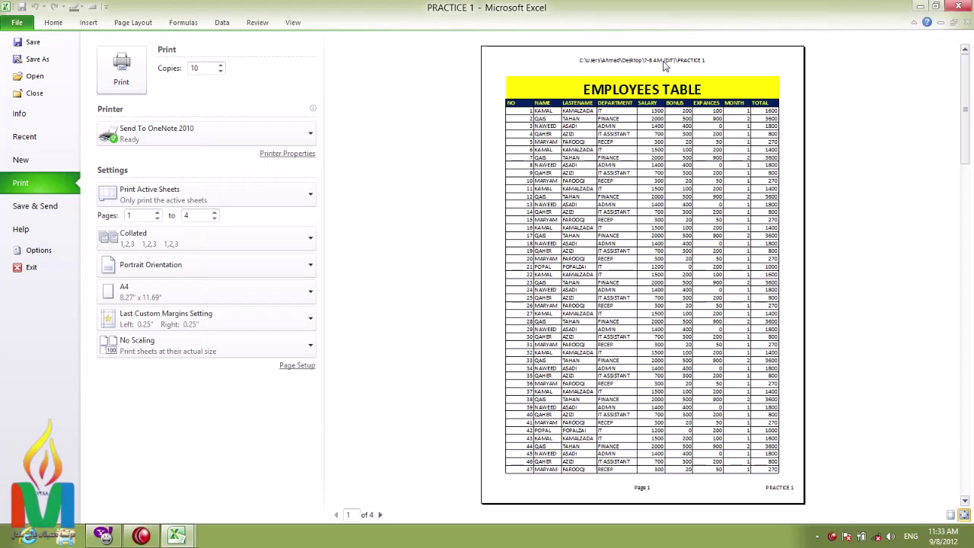
pyautogui.click(297, 365)
# - Review the header and footer margin values on the Margins tab
pyautogui.click(276, 172)
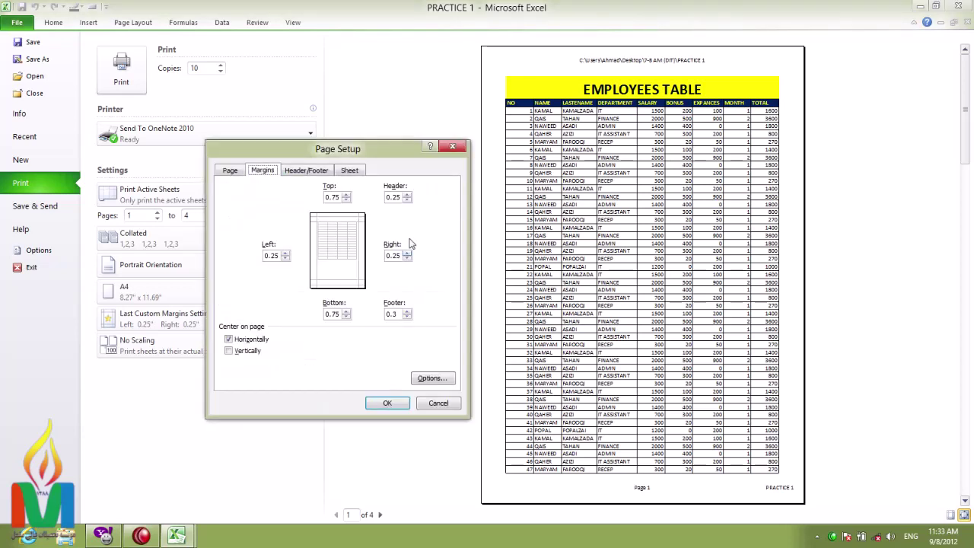
pyautogui.doubleClick(392, 196)
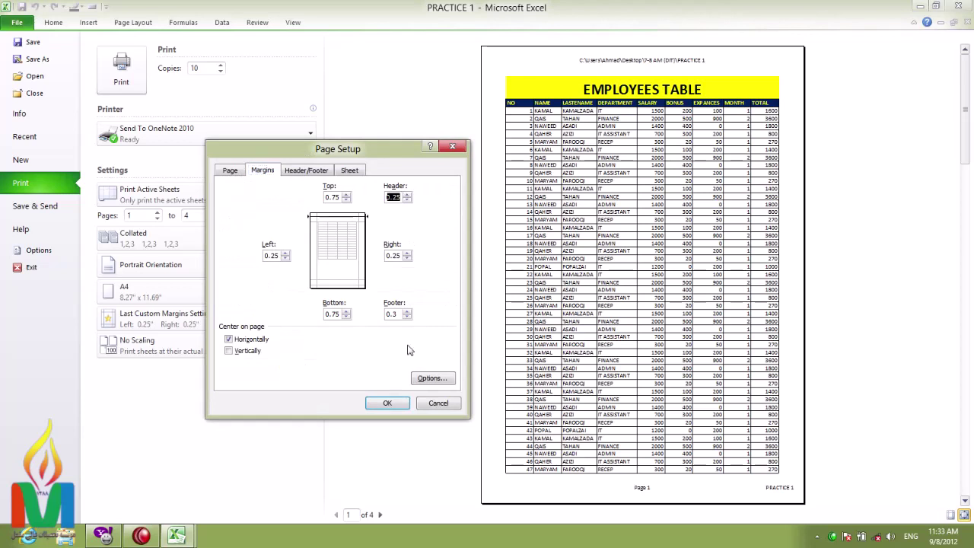
pyautogui.doubleClick(391, 314)
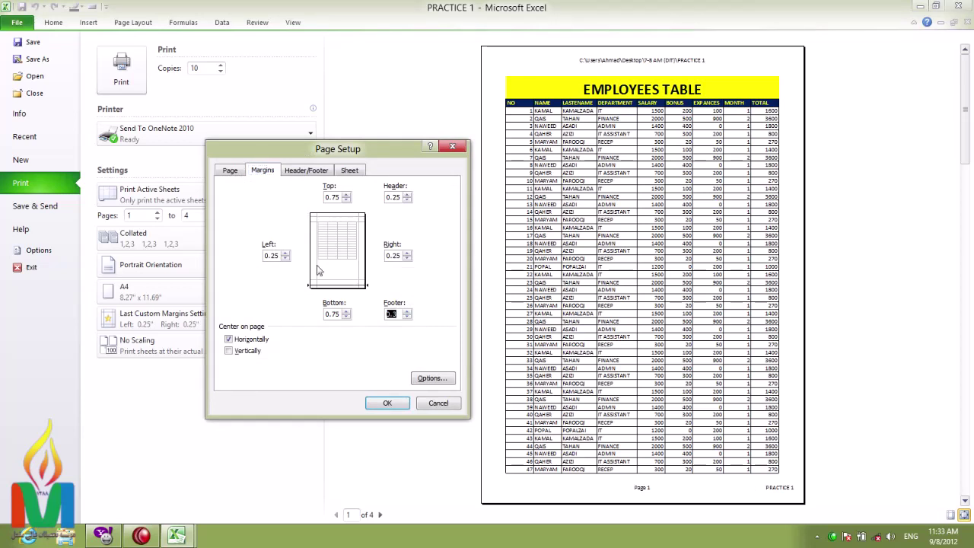
# - Leave First page number at Auto on the Page tab and cancel Page Setup
pyautogui.click(230, 170)
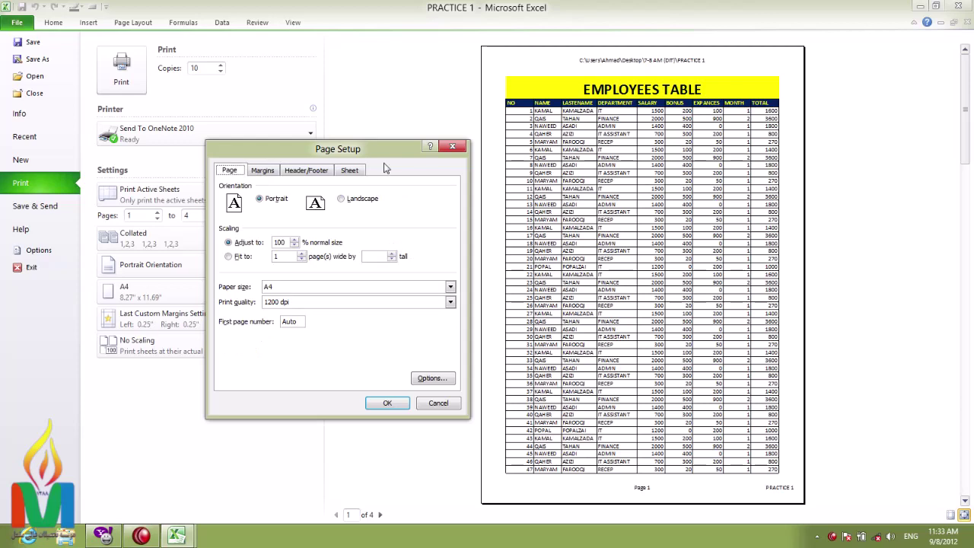
pyautogui.moveTo(343, 152)
pyautogui.mouseDown()
pyautogui.moveTo(408, 76)
pyautogui.moveTo(469, 72)
pyautogui.mouseUp()
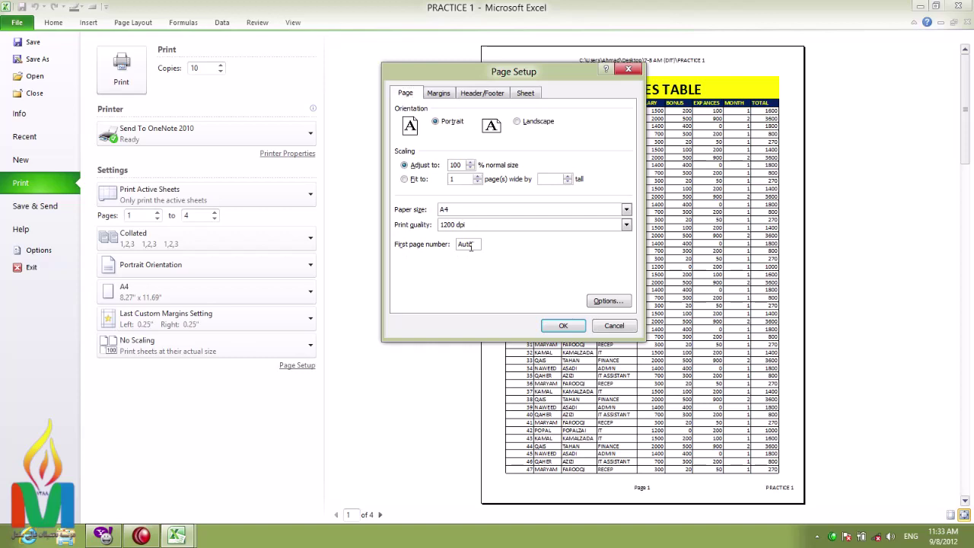
pyautogui.doubleClick(466, 245)
pyautogui.click(609, 330)
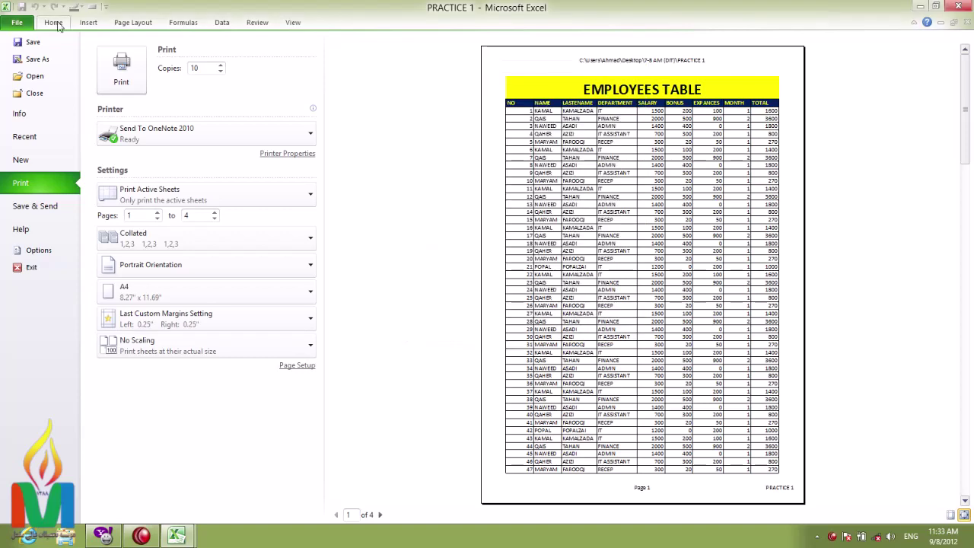
# - Add a page number to the footer's left section so the footer reads '1, Page 1, PRACTICE 1'
pyautogui.click(83, 23)
pyautogui.click(135, 22)
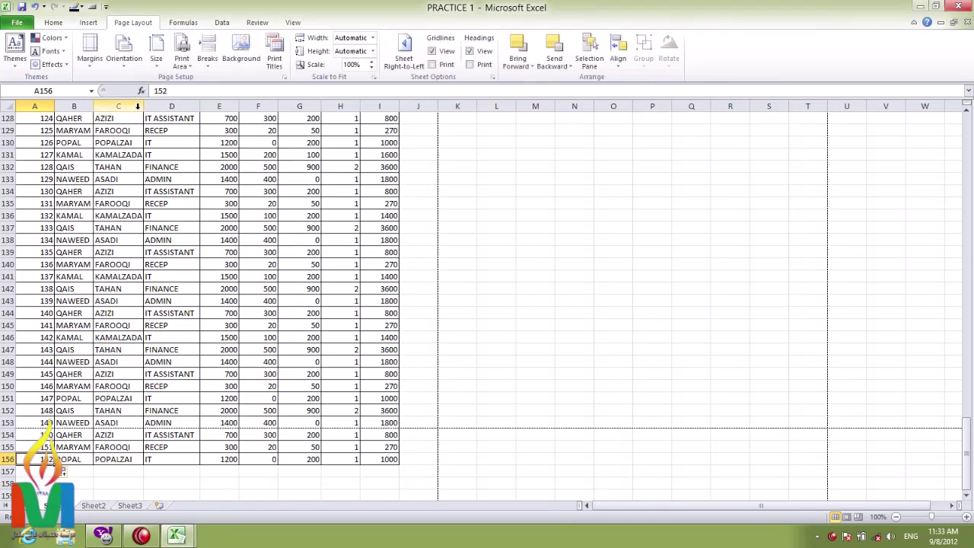
pyautogui.scroll(2, 237, 145)
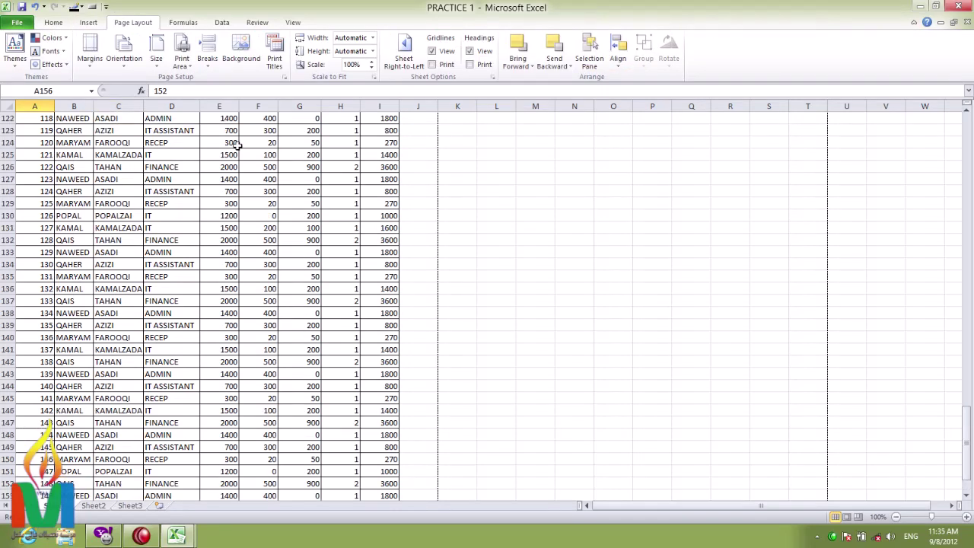
pyautogui.click(285, 76)
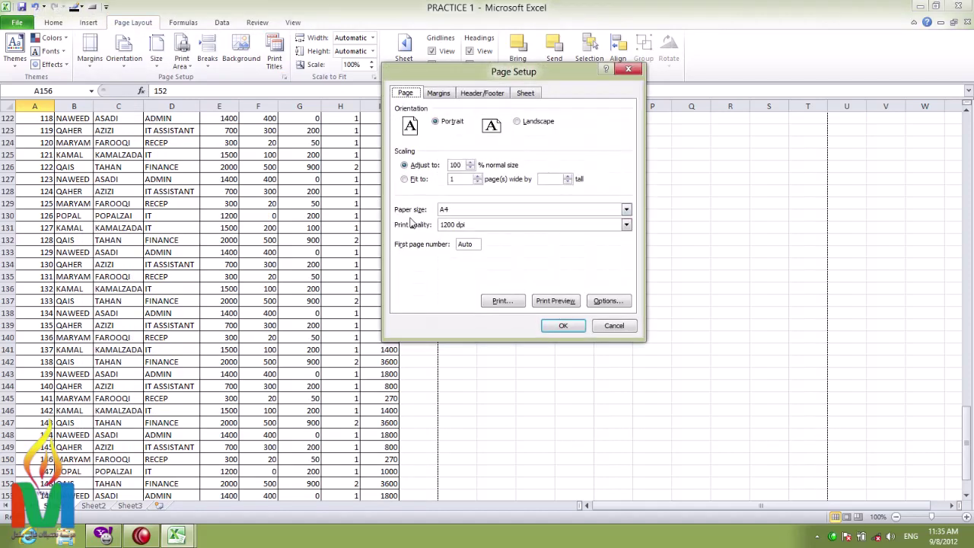
pyautogui.click(482, 93)
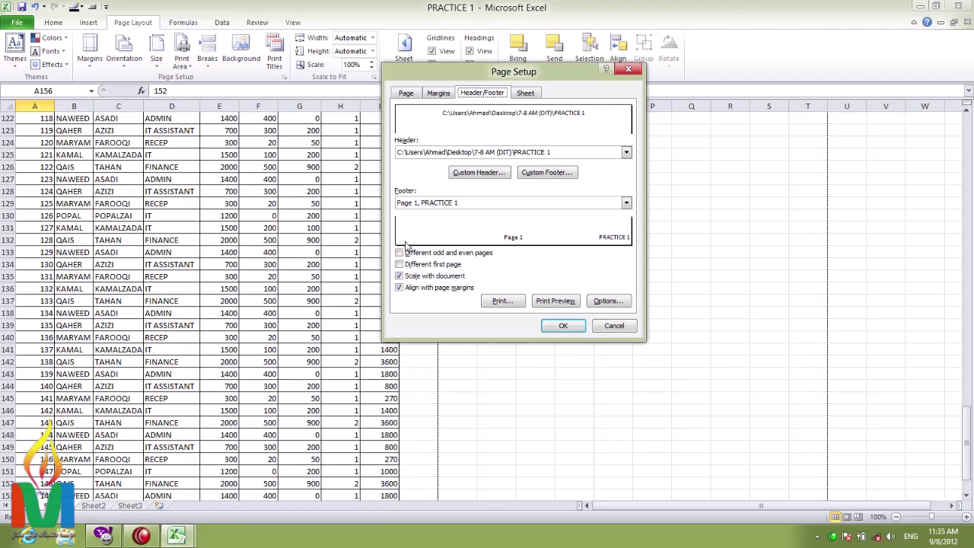
pyautogui.click(544, 172)
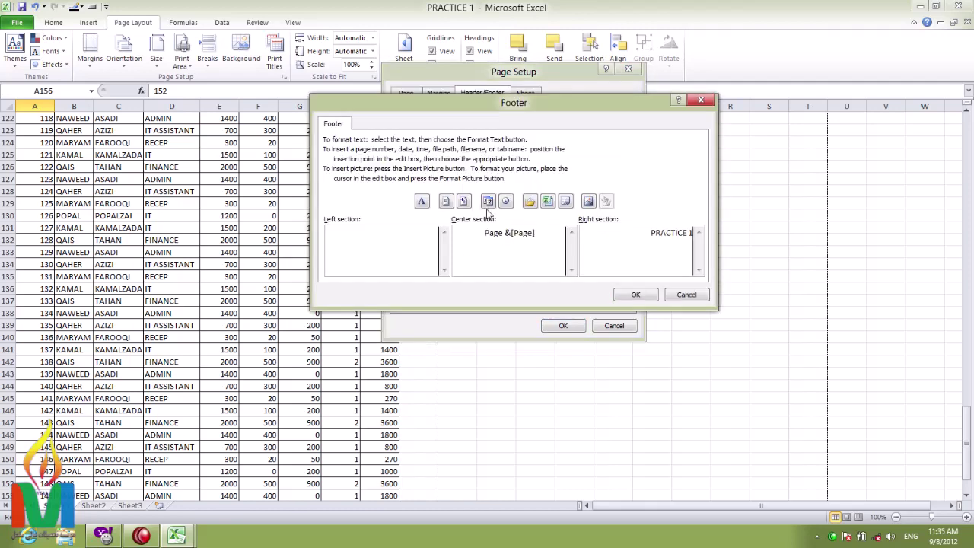
pyautogui.click(446, 202)
pyautogui.click(635, 294)
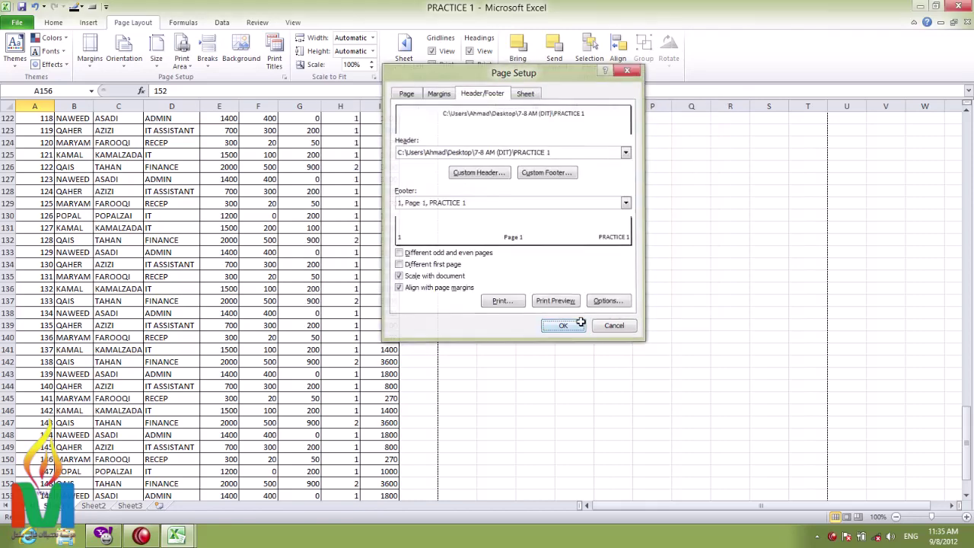
pyautogui.click(562, 325)
pyautogui.click(18, 22)
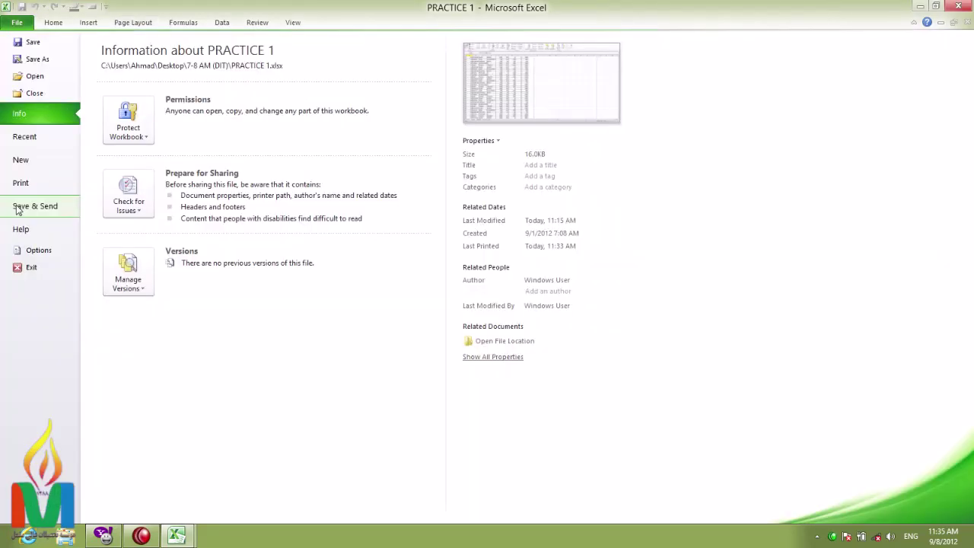
# - Page through the 4-page print preview to page 3 and back, then bring up Page Setup
pyautogui.click(21, 183)
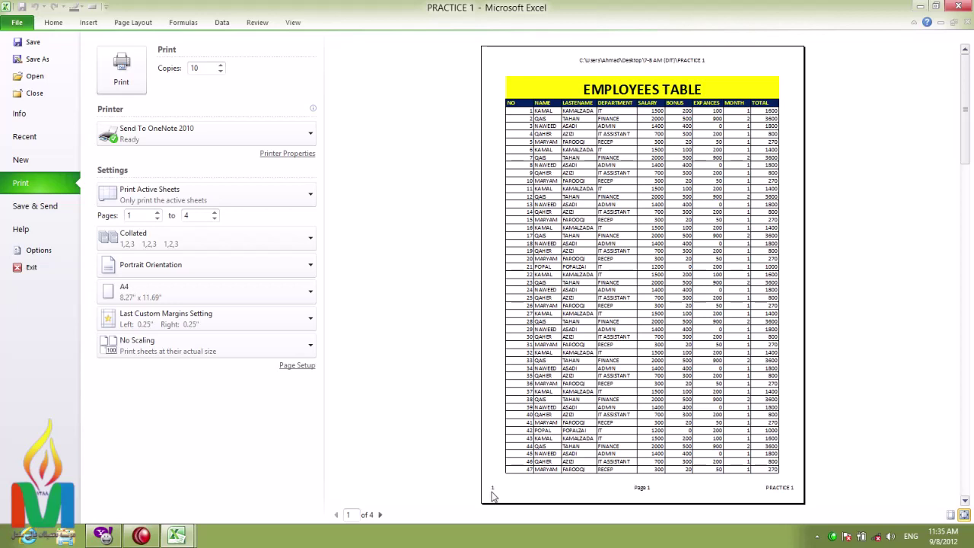
pyautogui.click(380, 514)
pyautogui.click(380, 514)
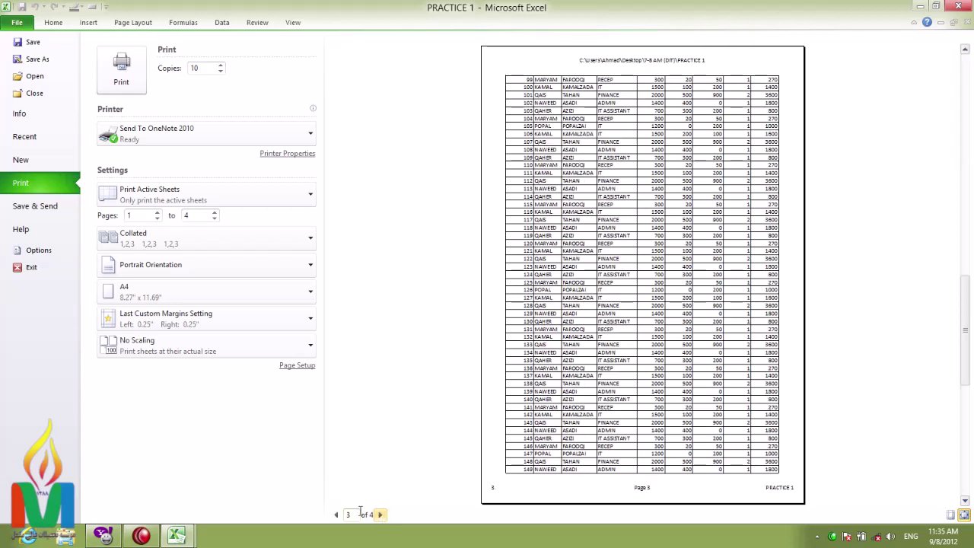
pyautogui.click(337, 515)
pyautogui.click(336, 514)
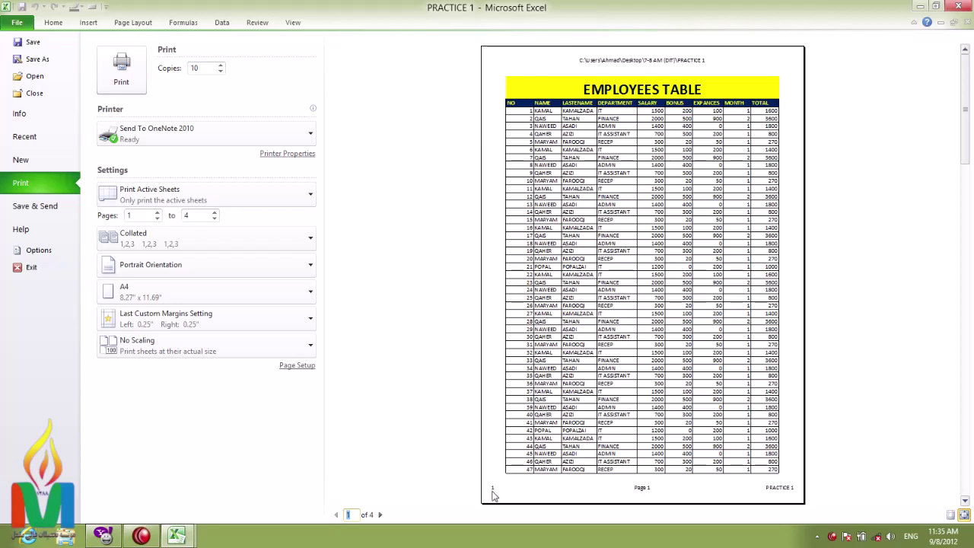
pyautogui.click(297, 366)
# - Change the First page number from Auto to 5 in Page Setup
pyautogui.click(439, 93)
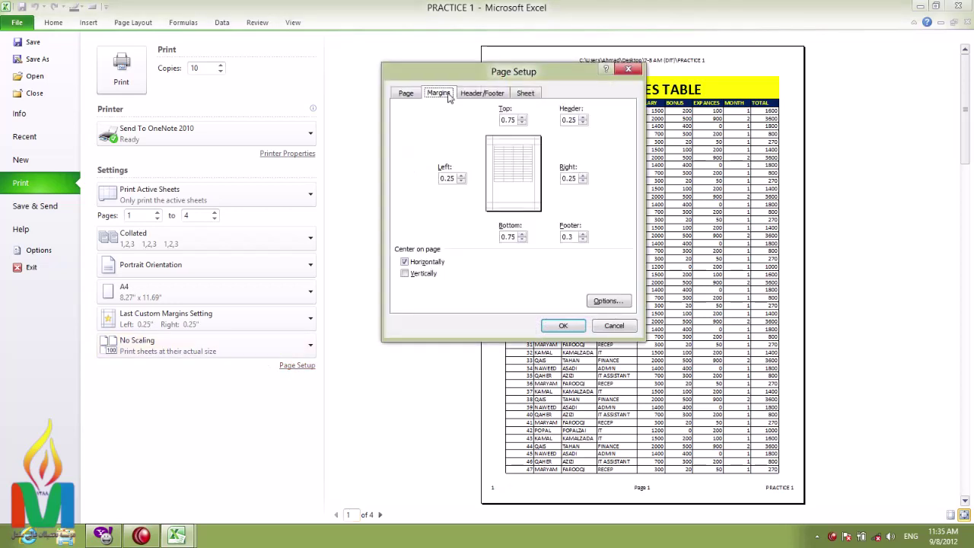
pyautogui.moveTo(469, 72)
pyautogui.mouseDown()
pyautogui.moveTo(373, 57)
pyautogui.moveTo(341, 80)
pyautogui.mouseUp()
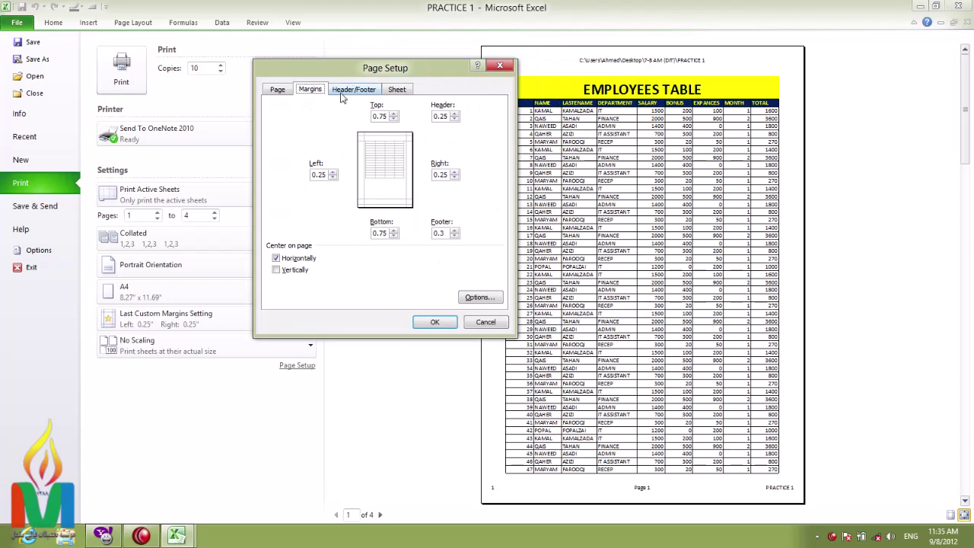
pyautogui.click(277, 90)
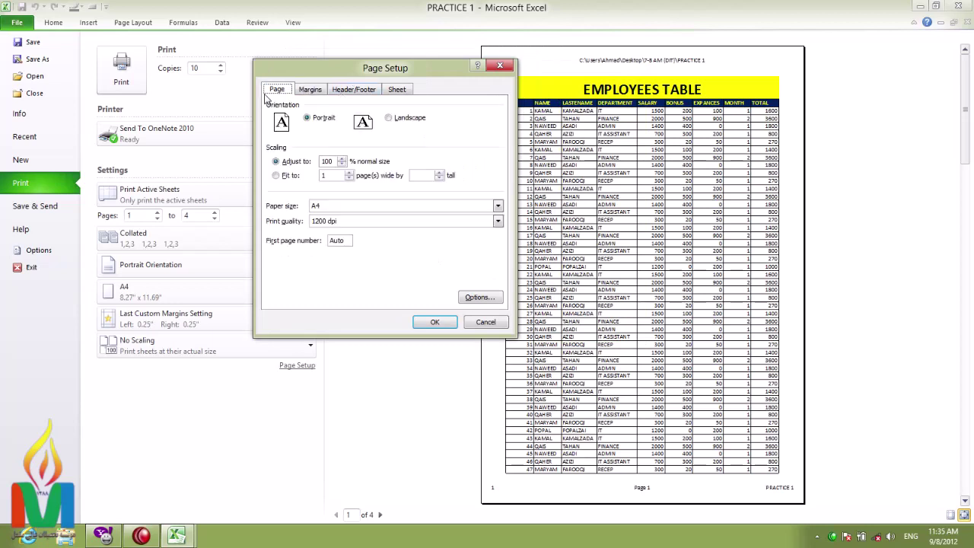
pyautogui.doubleClick(346, 244)
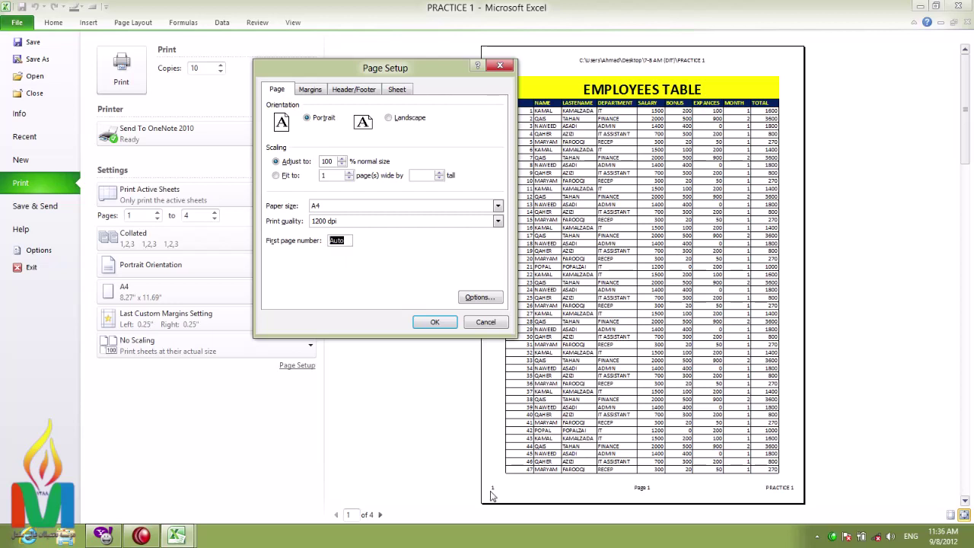
pyautogui.write('5')
pyautogui.click(435, 322)
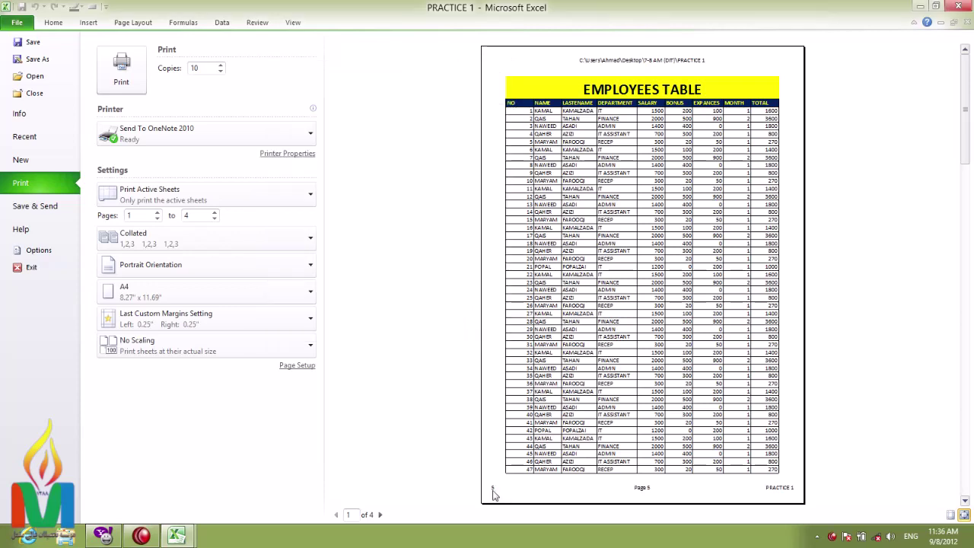
# - Confirm the first preview page's footer now reads 'Page 5', leaving Page Setup unchanged
pyautogui.click(380, 515)
pyautogui.click(336, 514)
pyautogui.click(297, 366)
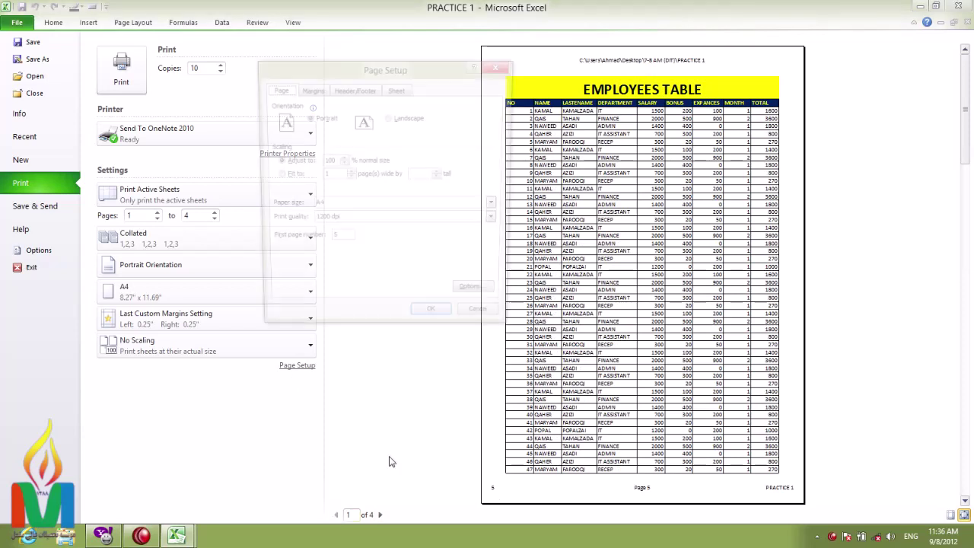
pyautogui.doubleClick(341, 240)
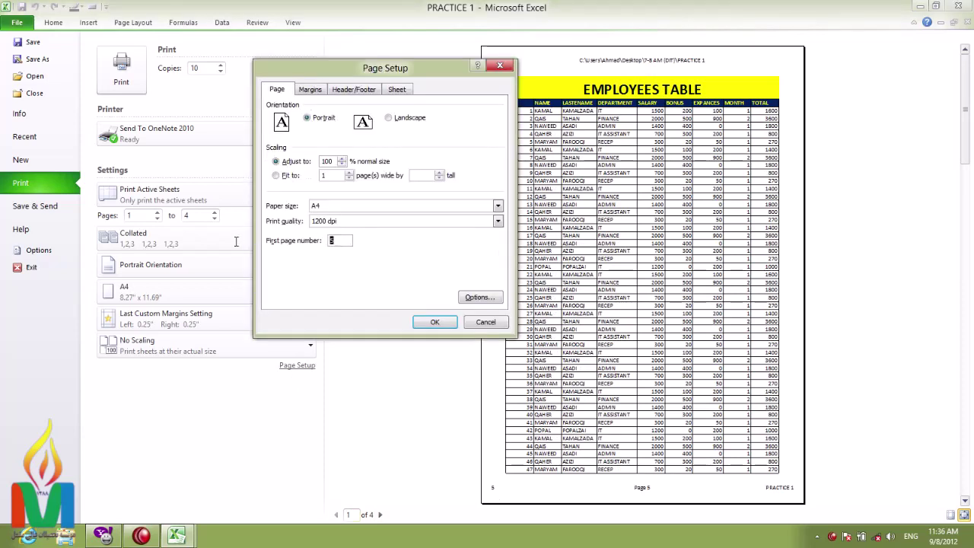
pyautogui.click(487, 324)
# - Review the Margins presets, keeping the custom margins, and show the No Scaling options
pyautogui.click(134, 326)
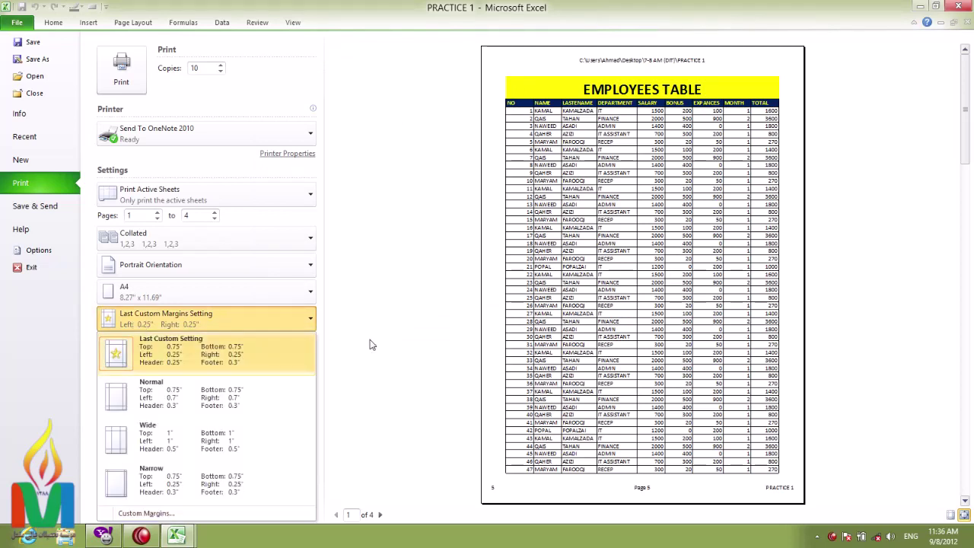
pyautogui.click(234, 328)
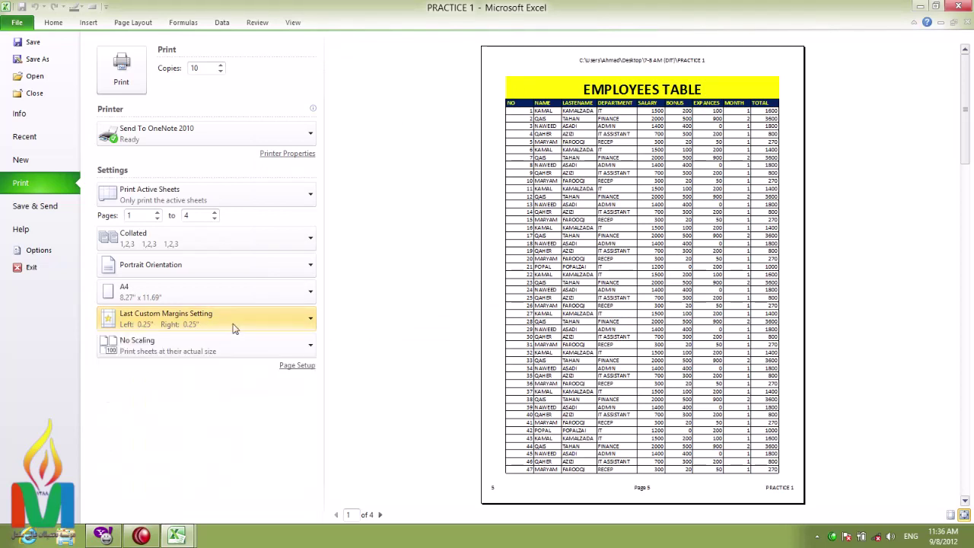
pyautogui.click(145, 350)
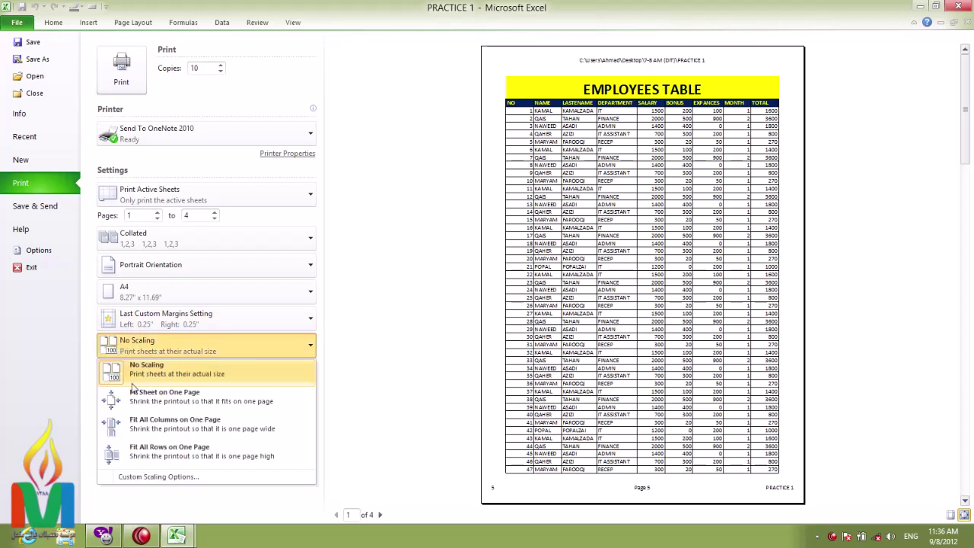
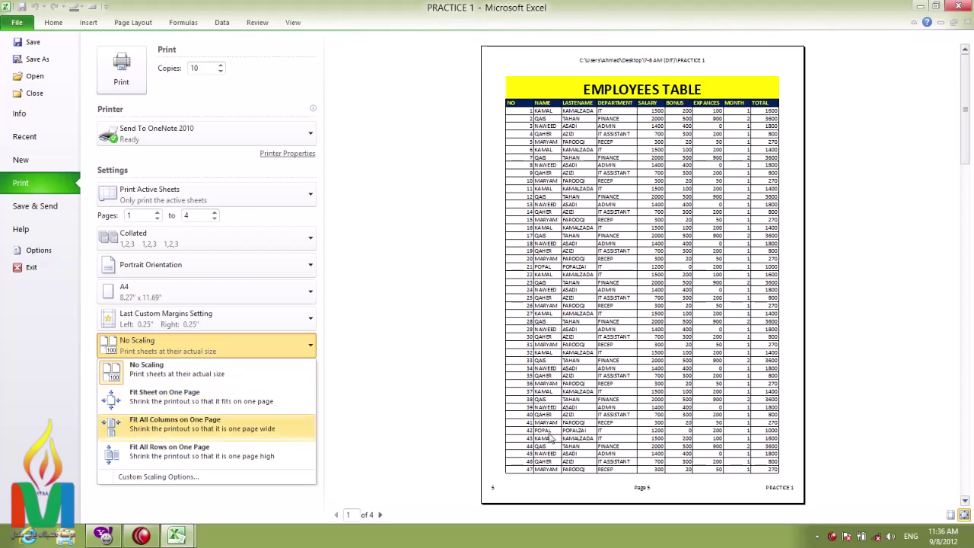
# - Try Fit Sheet on One Page scaling, revert to No Scaling, and return to the worksheet
pyautogui.click(328, 496)
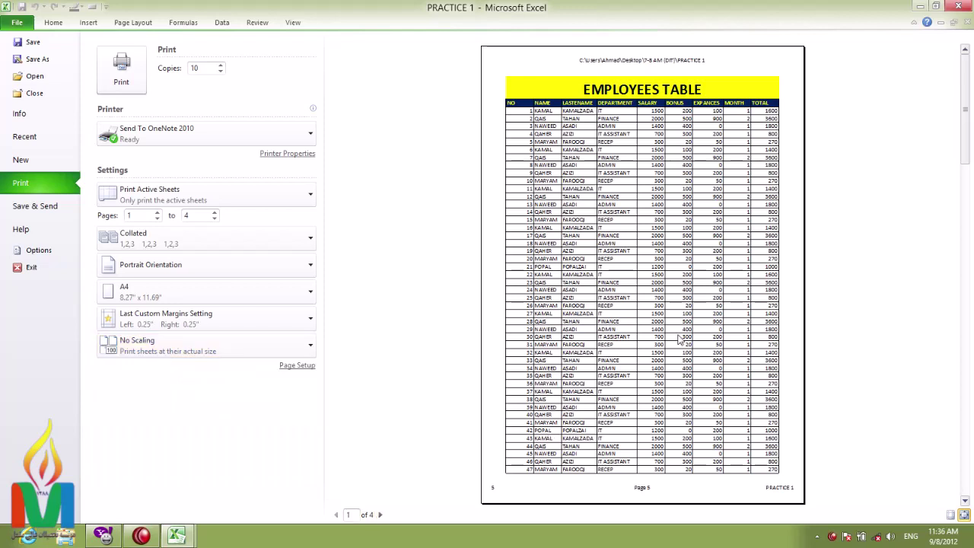
pyautogui.click(169, 350)
pyautogui.click(164, 396)
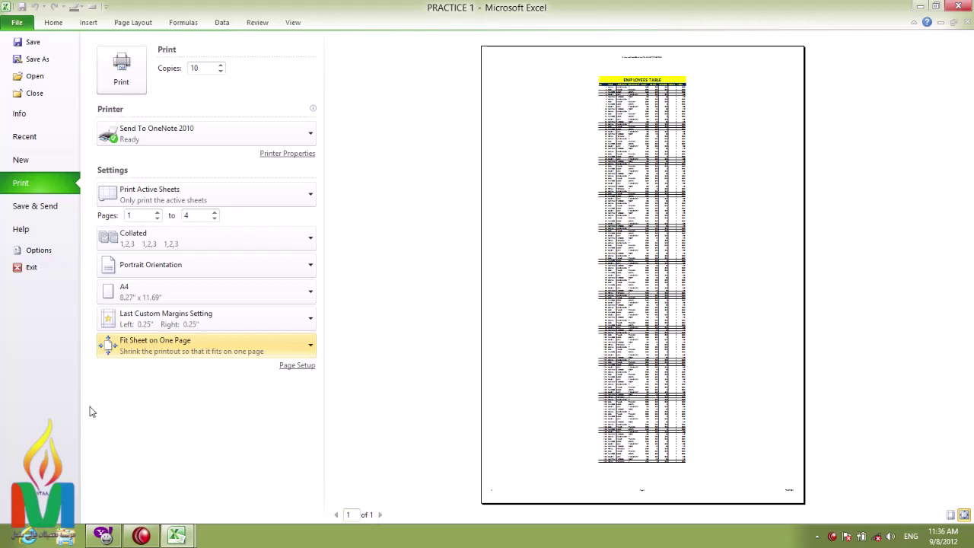
pyautogui.click(219, 355)
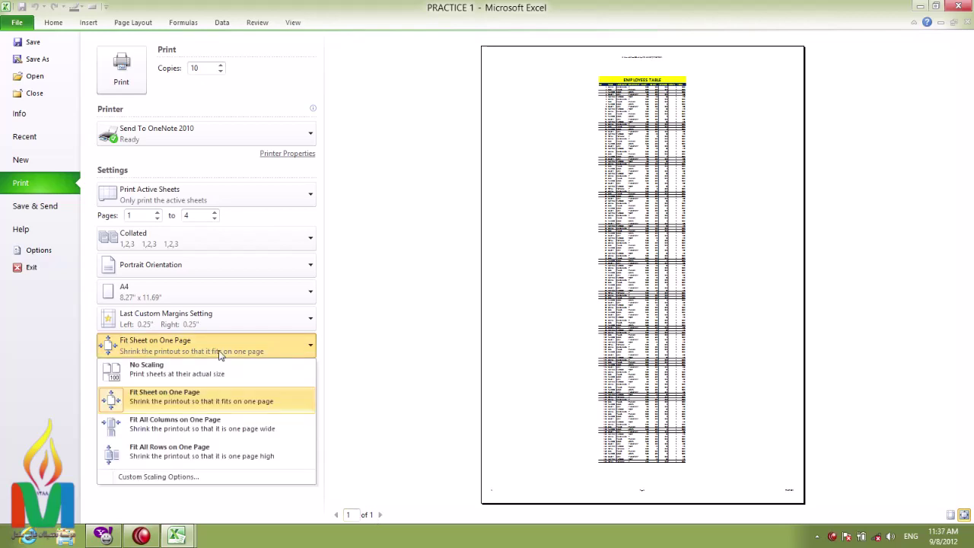
pyautogui.click(159, 370)
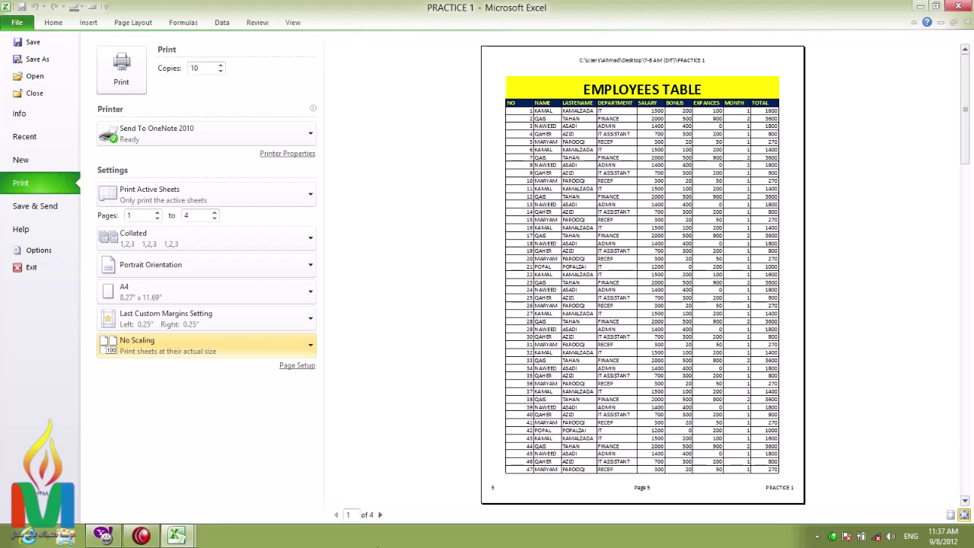
pyautogui.click(265, 351)
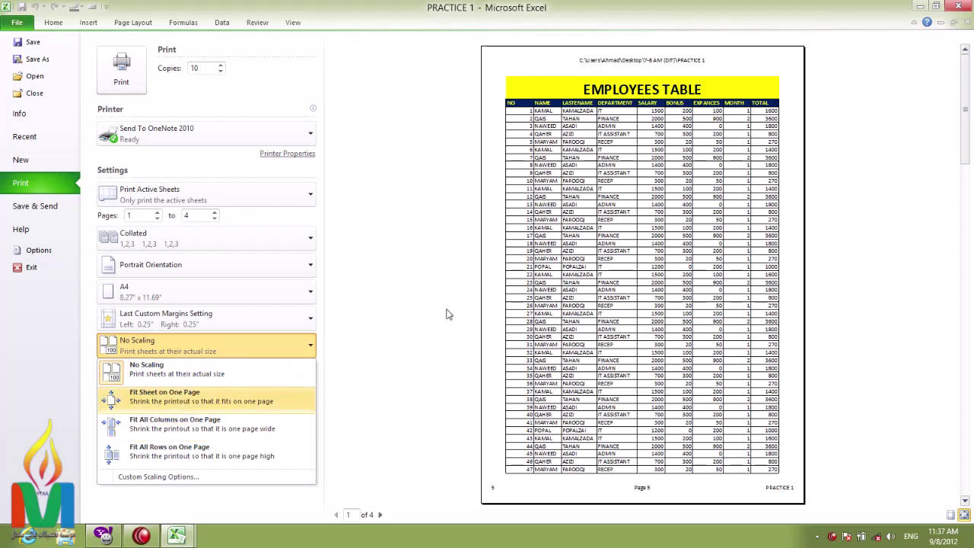
pyautogui.click(58, 25)
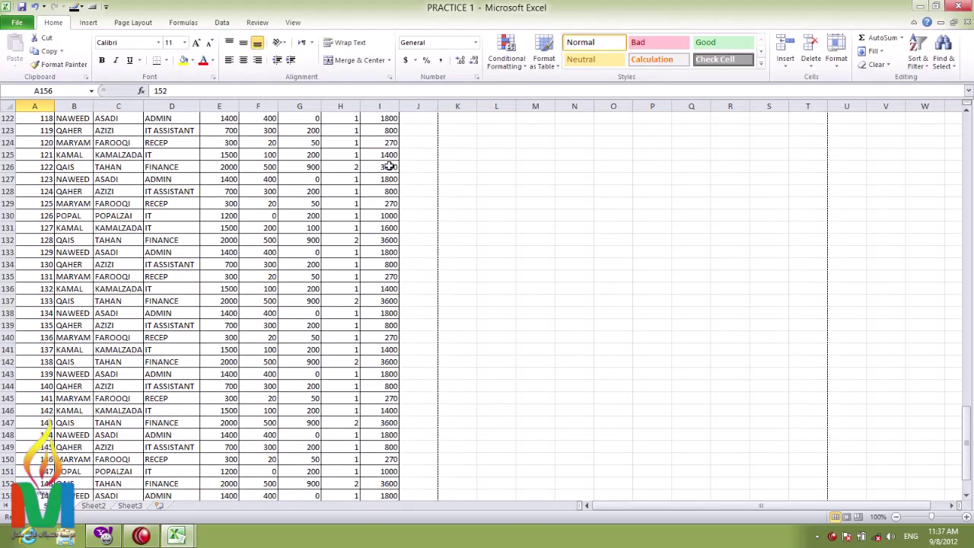
# - Widen the TOTAL column I and open the print preview, now 8 pages
pyautogui.scroll(7, 450, 296)
pyautogui.scroll(3, 450, 295)
pyautogui.scroll(20, 450, 295)
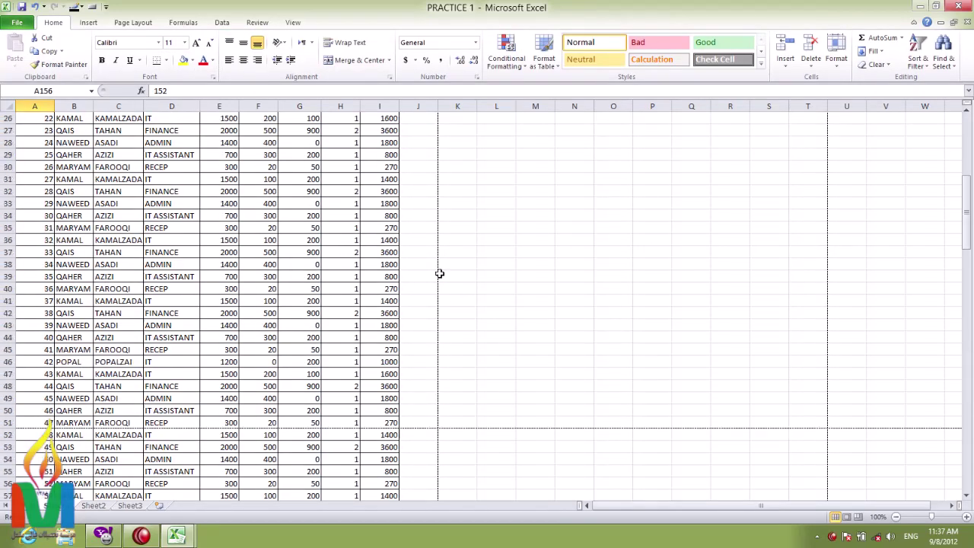
pyautogui.scroll(8, 439, 273)
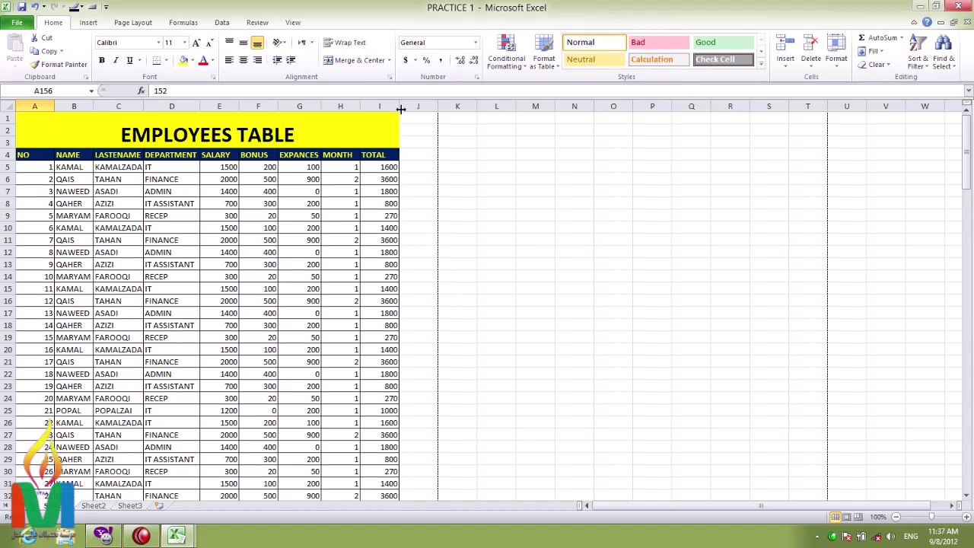
pyautogui.moveTo(399, 106); pyautogui.dragTo(478, 111)
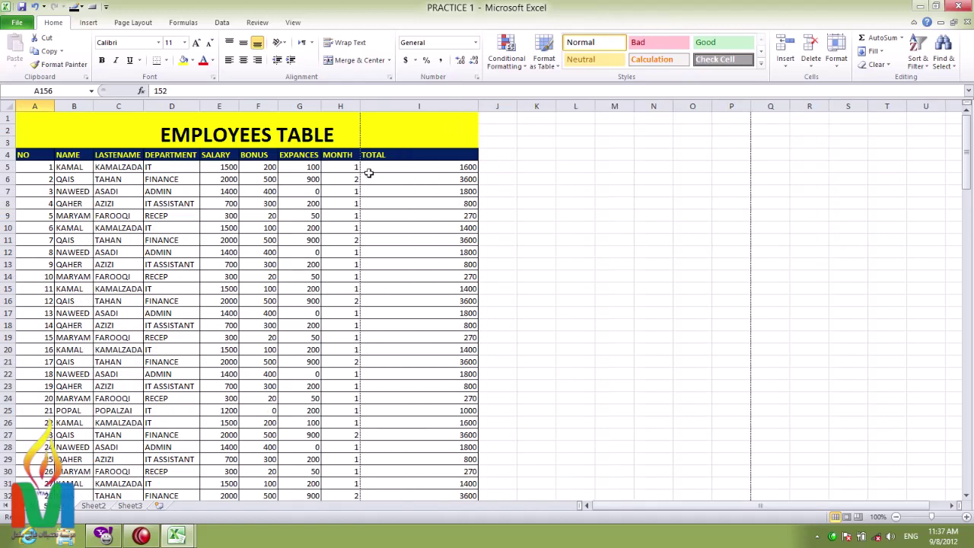
pyautogui.click(373, 105)
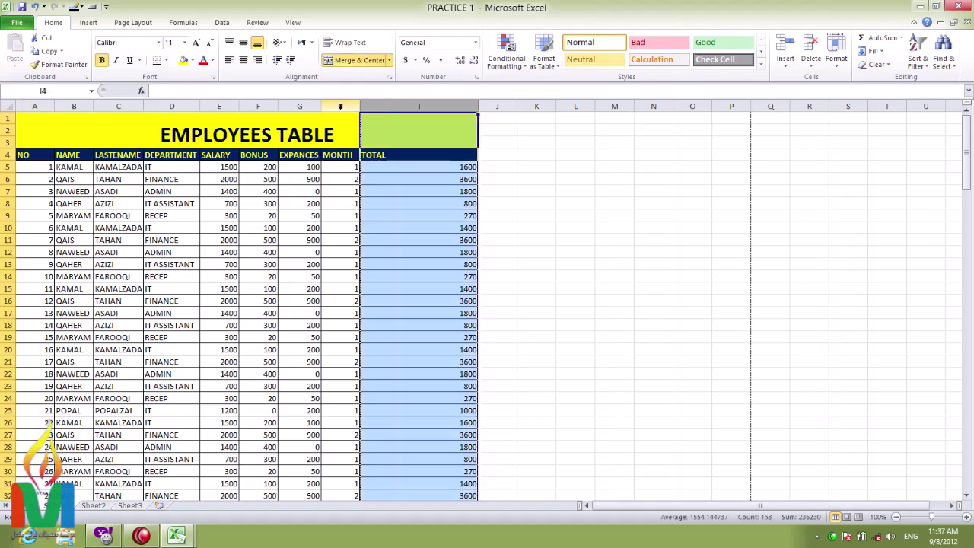
pyautogui.click(340, 106)
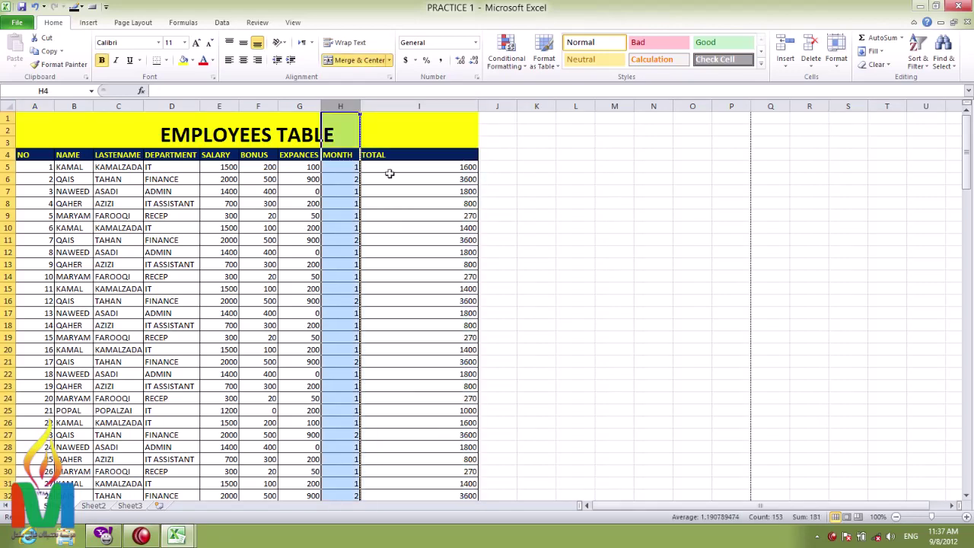
pyautogui.click(397, 105)
pyautogui.click(258, 240)
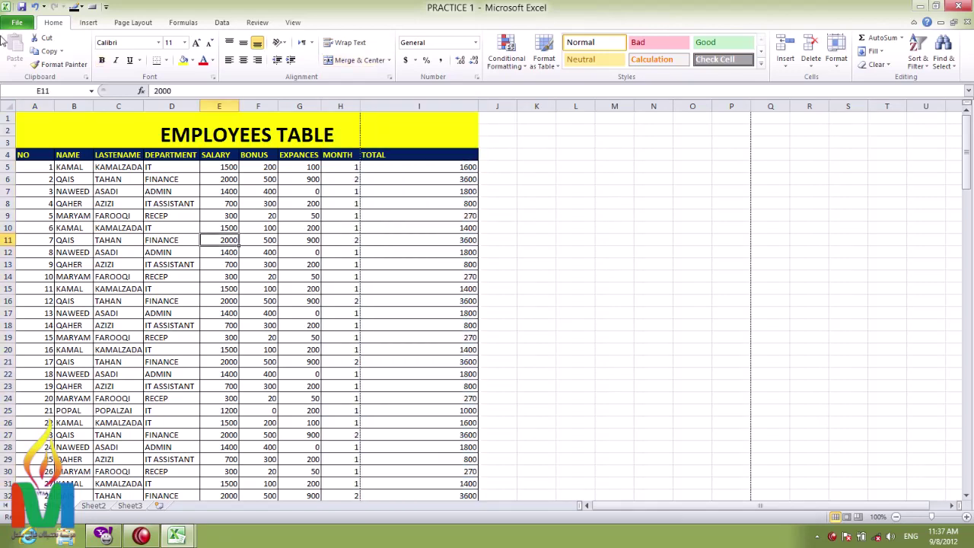
pyautogui.click(16, 22)
pyautogui.click(41, 180)
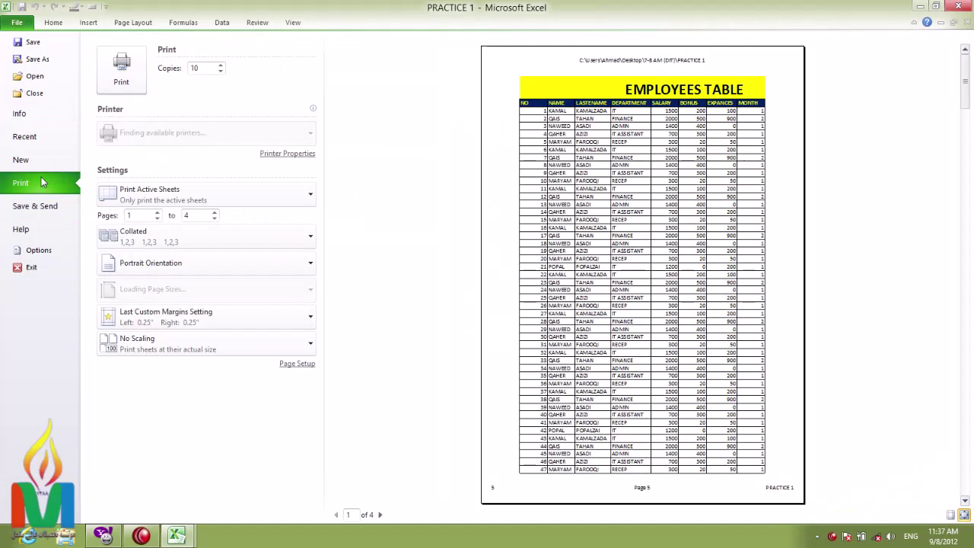
# - Back on the worksheet, inspect the TOTAL formula in row 11 and the TOTAL column
pyautogui.click(63, 25)
pyautogui.click(418, 241)
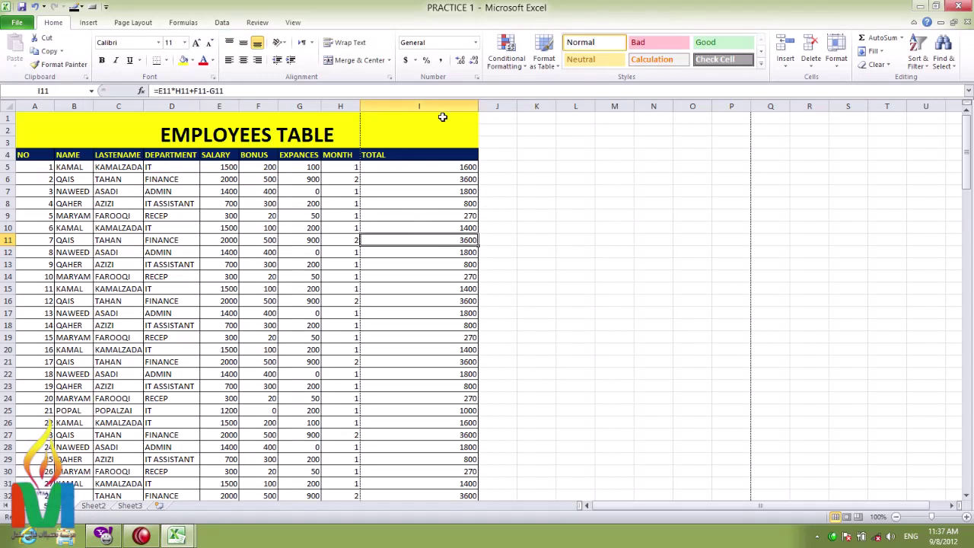
pyautogui.click(446, 106)
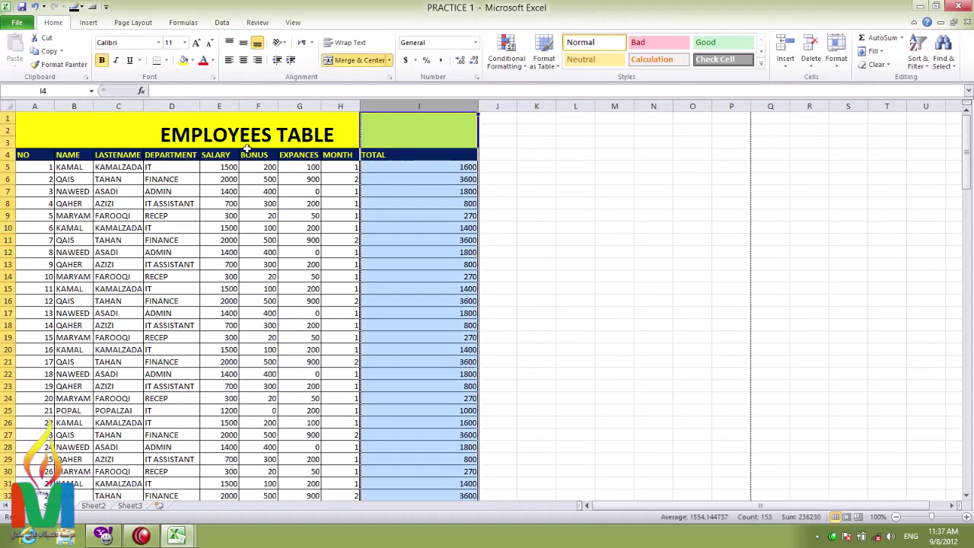
pyautogui.click(219, 180)
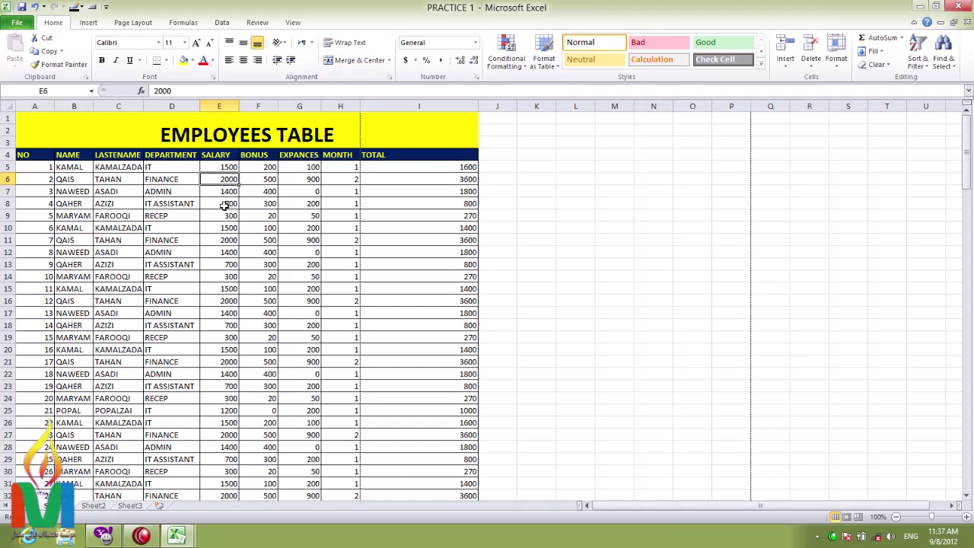
pyautogui.click(419, 106)
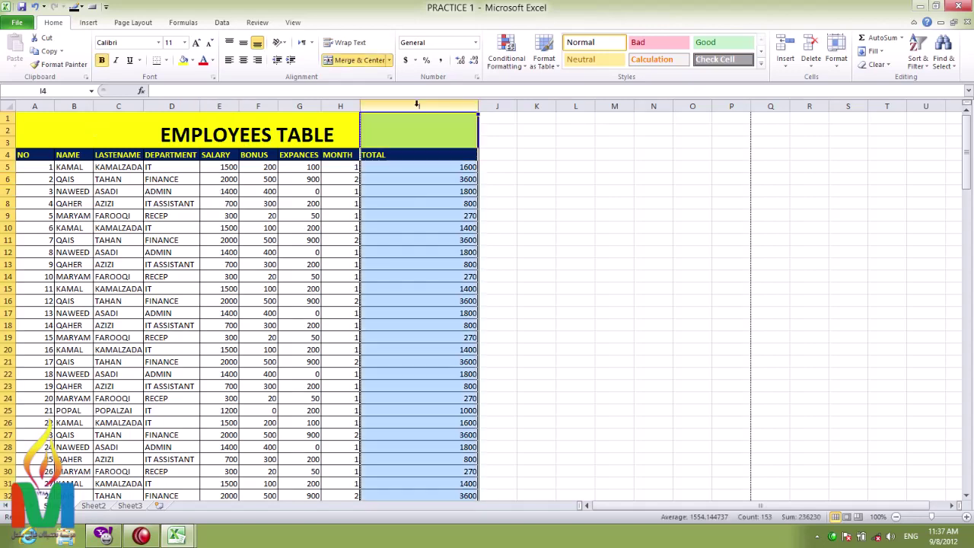
pyautogui.click(76, 191)
# - Set print scaling to Fit All Columns on One Page, giving 3 pages, then return to the worksheet
pyautogui.click(17, 22)
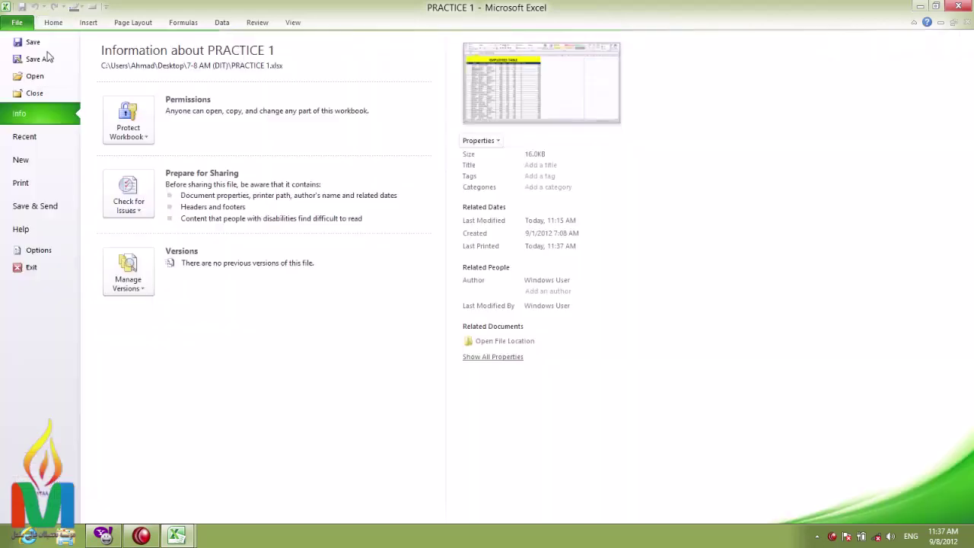
pyautogui.click(31, 186)
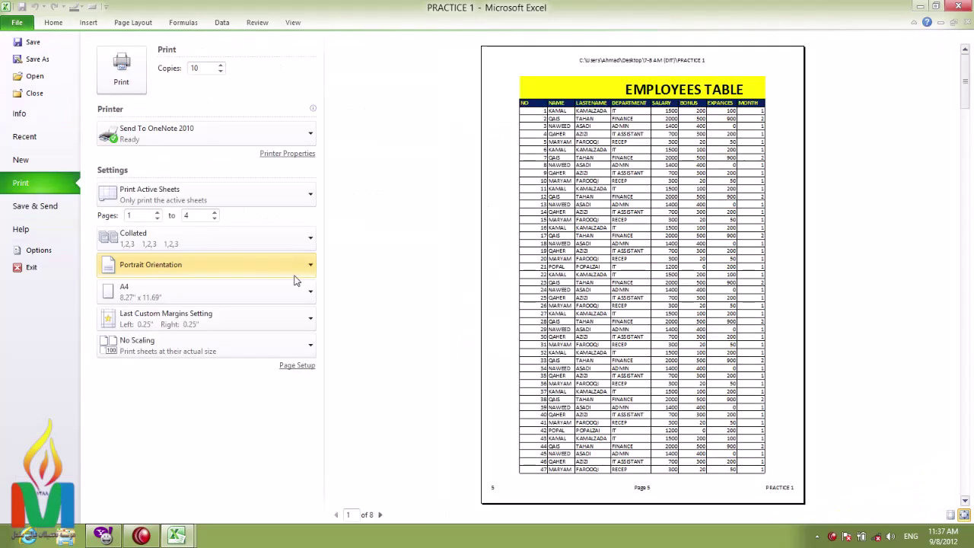
pyautogui.click(164, 346)
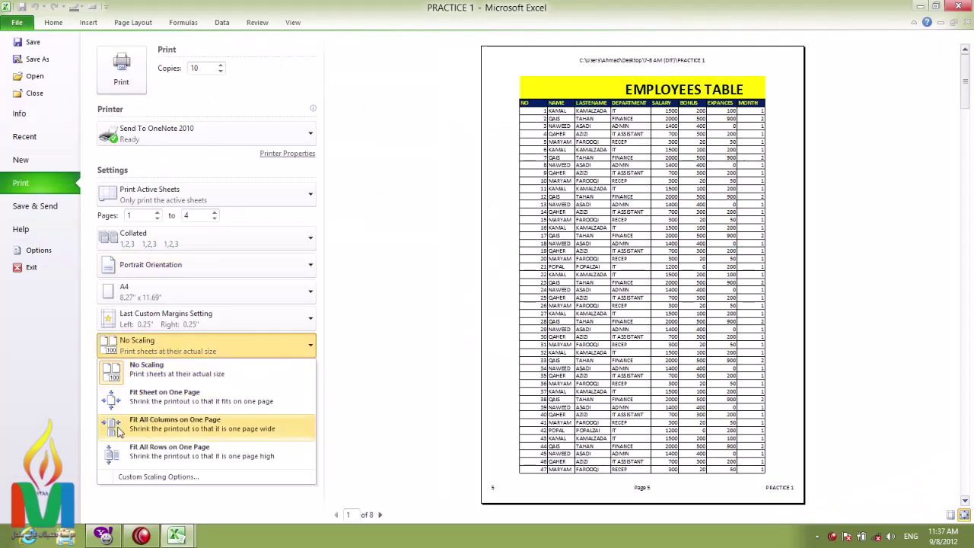
pyautogui.click(234, 430)
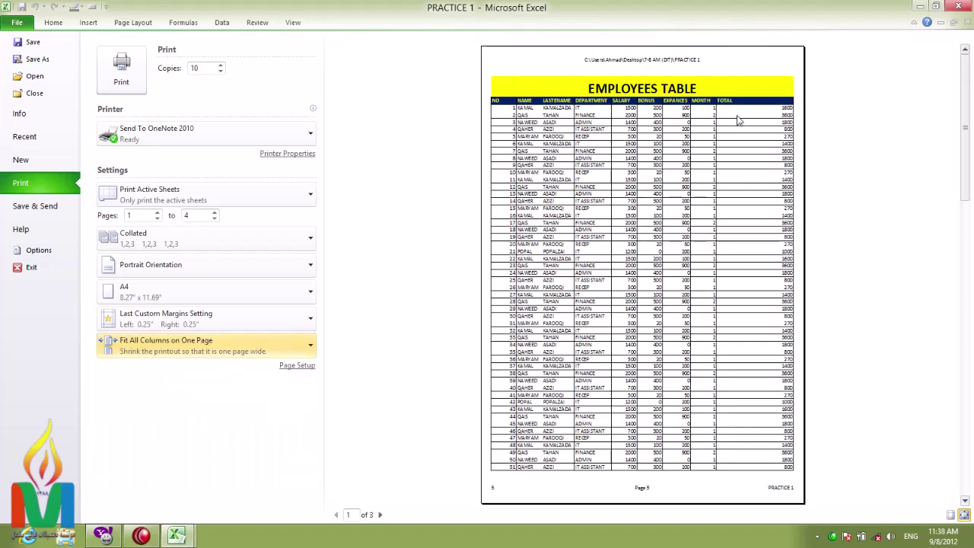
pyautogui.click(183, 348)
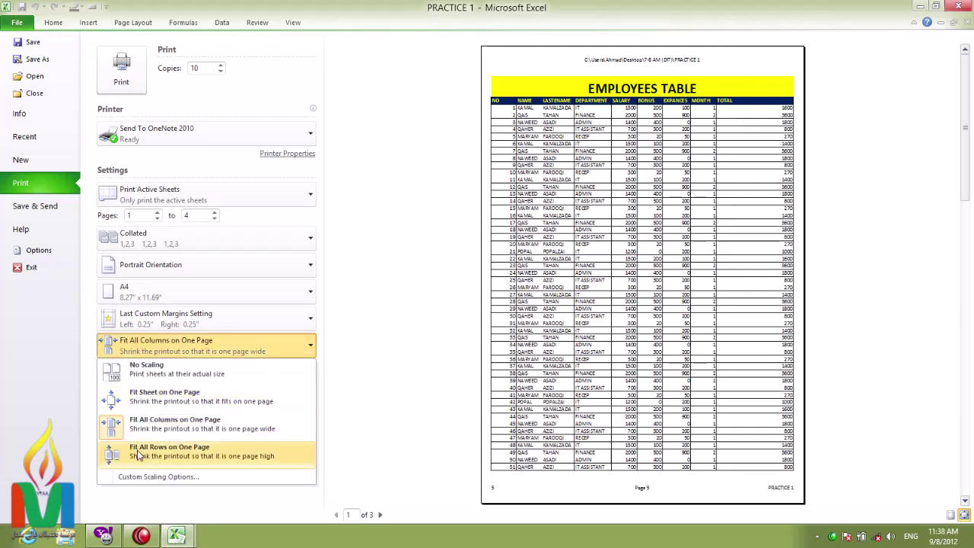
pyautogui.click(52, 23)
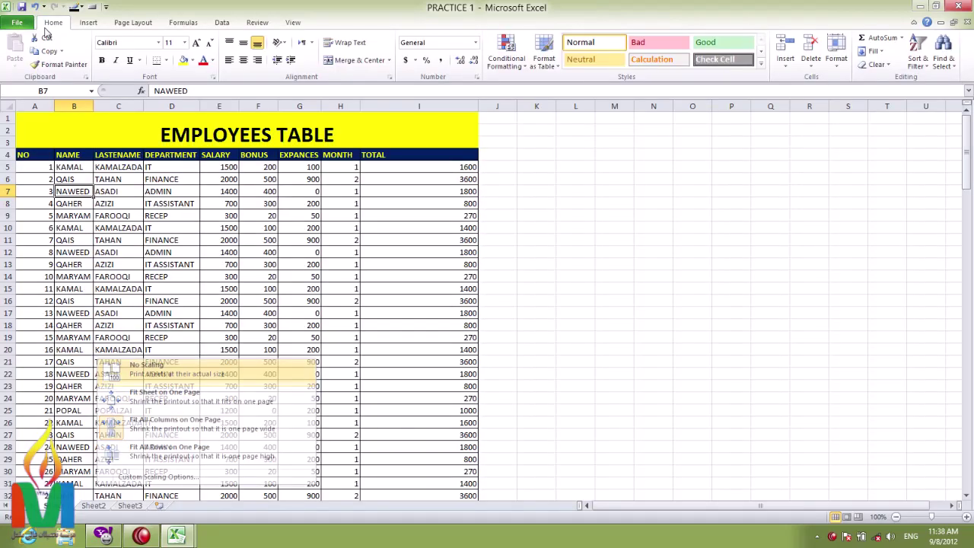
# - Try Fit All Rows on One Page, then restore No Scaling and return to the worksheet
pyautogui.scroll(-9, 548, 392)
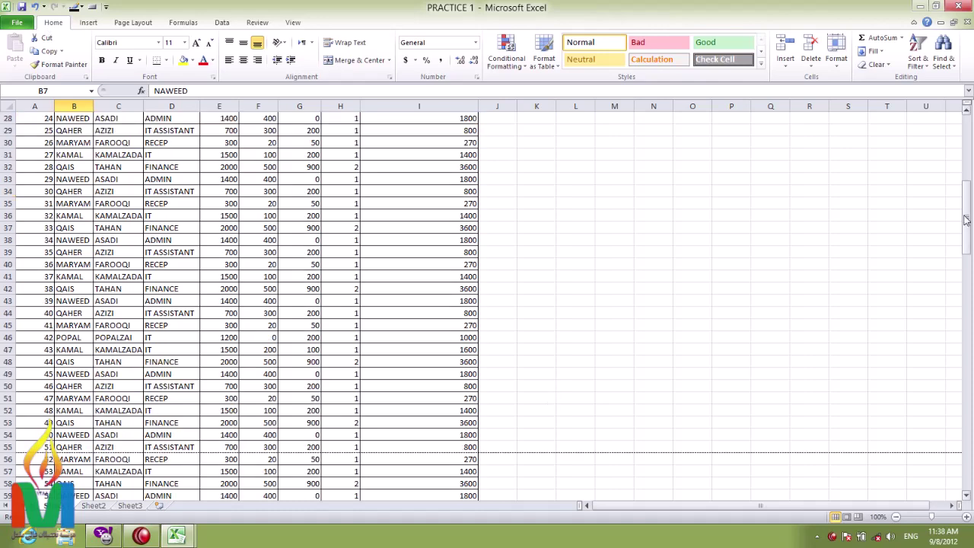
pyautogui.moveTo(965, 220)
pyautogui.mouseDown()
pyautogui.moveTo(969, 456)
pyautogui.moveTo(968, 121)
pyautogui.mouseUp()
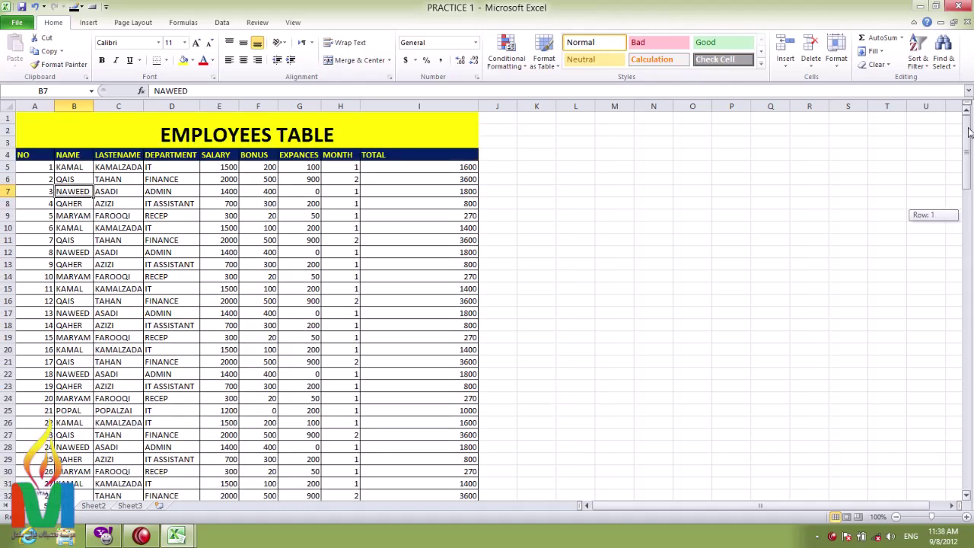
pyautogui.click(224, 314)
pyautogui.click(17, 22)
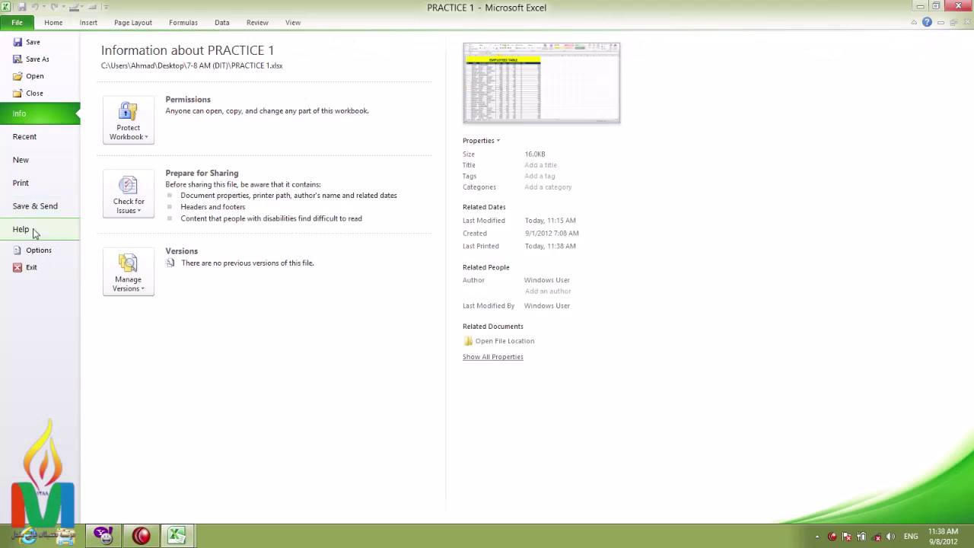
pyautogui.click(38, 185)
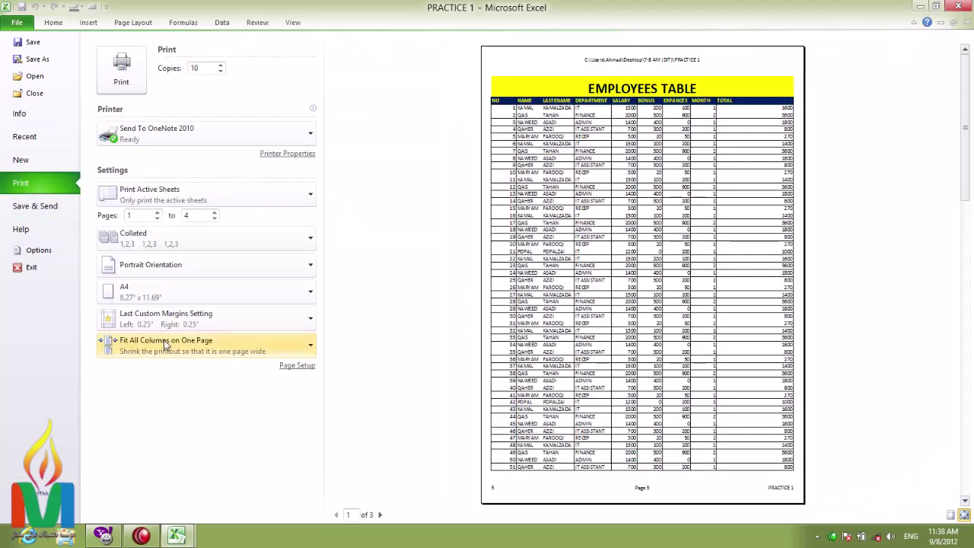
pyautogui.click(166, 344)
pyautogui.click(186, 455)
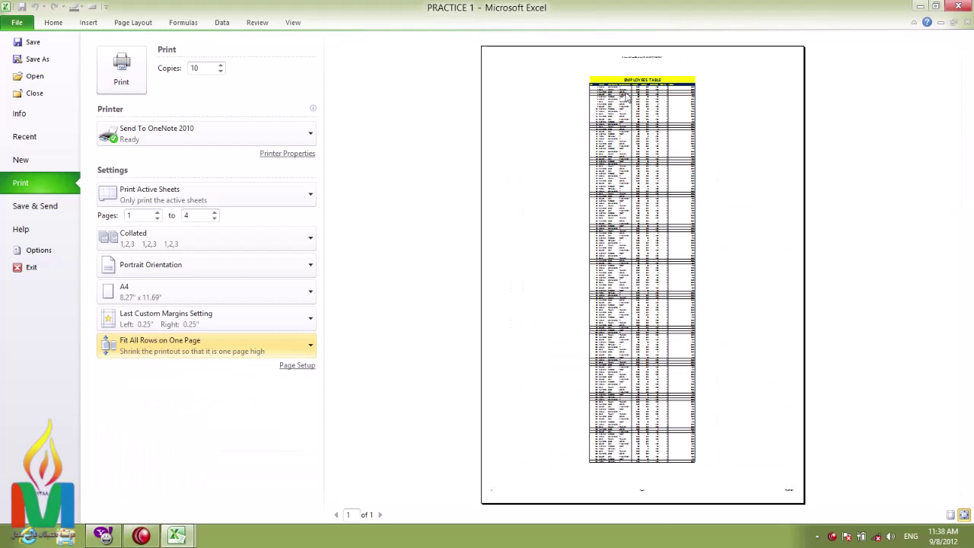
pyautogui.click(118, 350)
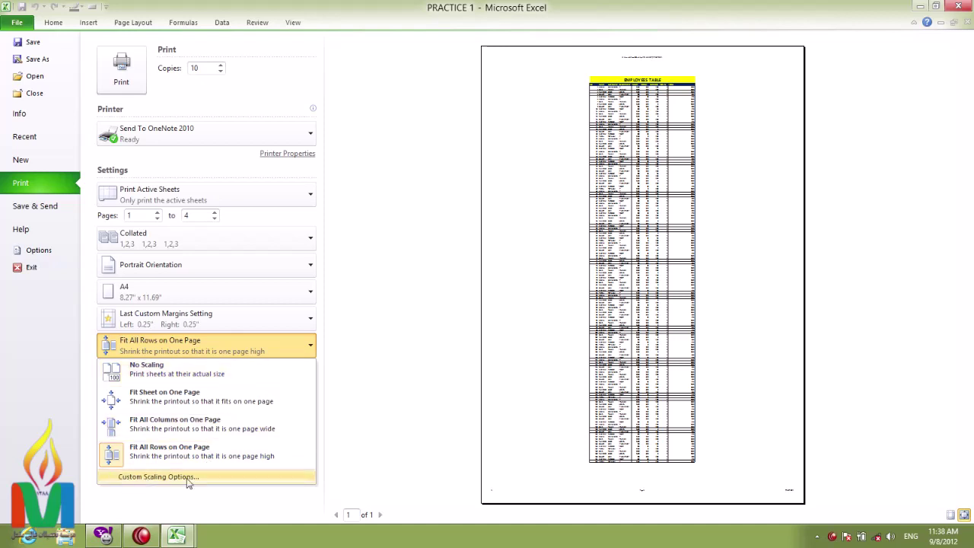
pyautogui.click(162, 368)
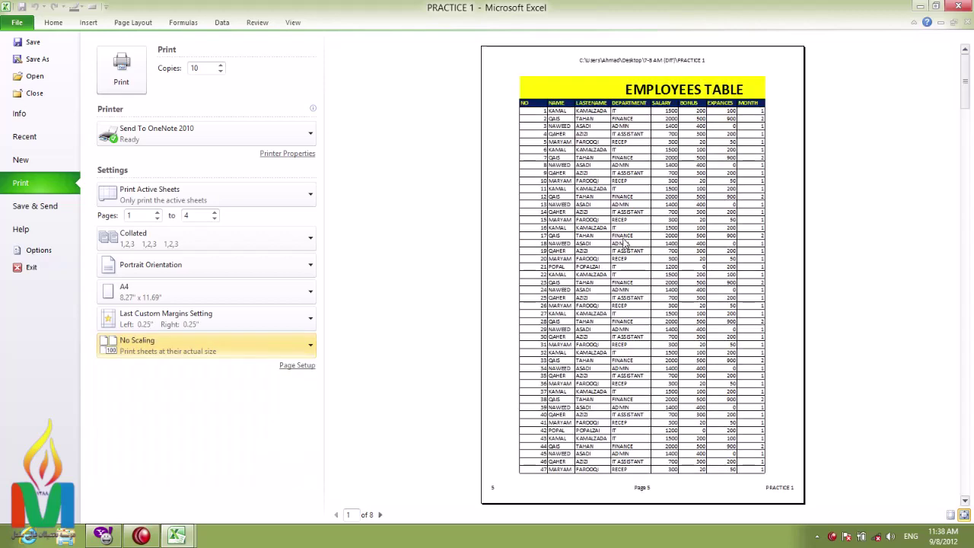
pyautogui.click(53, 22)
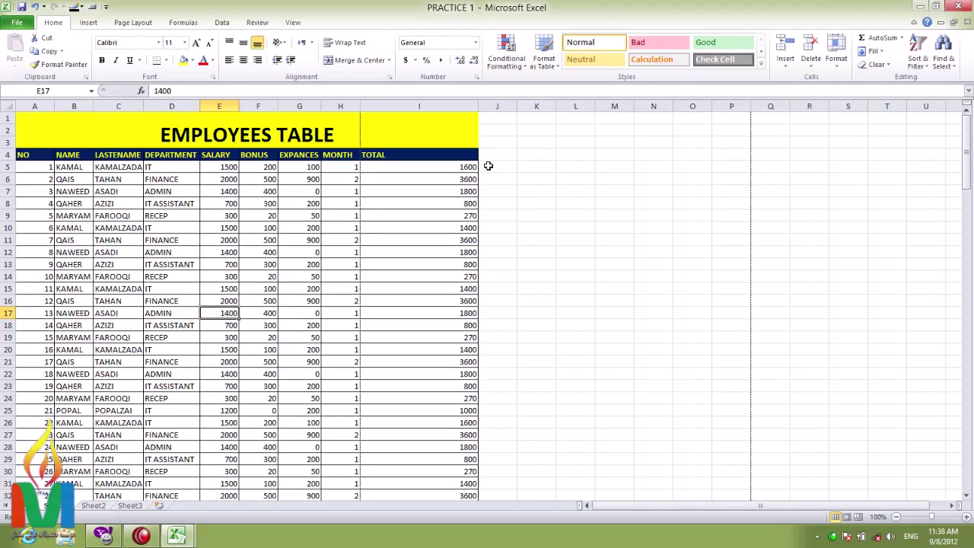
# - Narrow column I to width 10 and copy the employees table A1:I25
pyautogui.moveTo(479, 106); pyautogui.dragTo(407, 104)
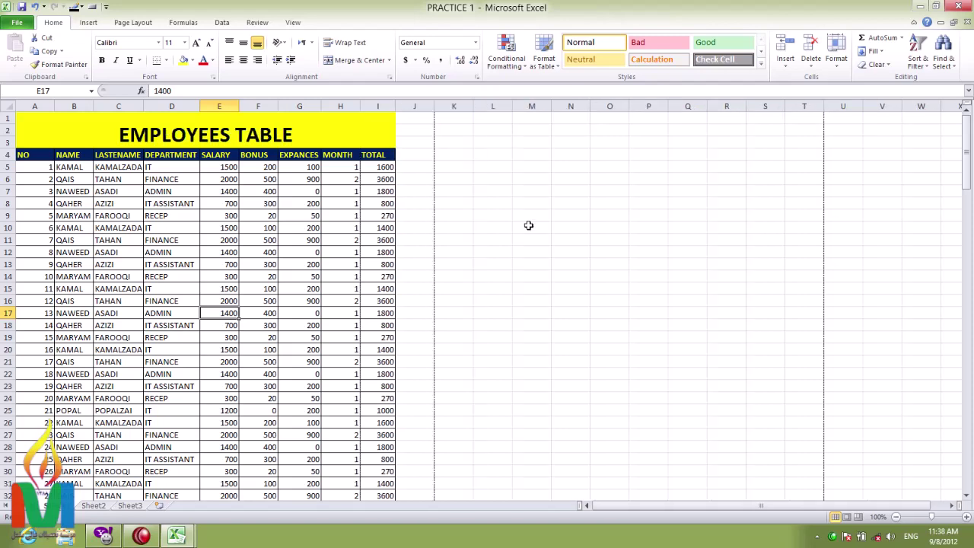
pyautogui.moveTo(48, 130)
pyautogui.mouseDown()
pyautogui.moveTo(152, 277)
pyautogui.moveTo(153, 331)
pyautogui.mouseUp()
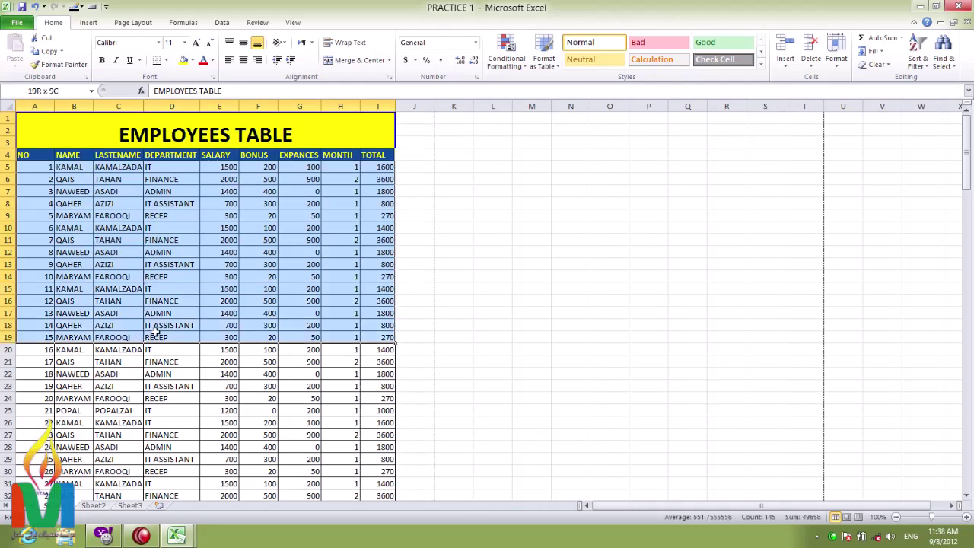
pyautogui.click(155, 332)
pyautogui.moveTo(205, 135); pyautogui.dragTo(154, 409)
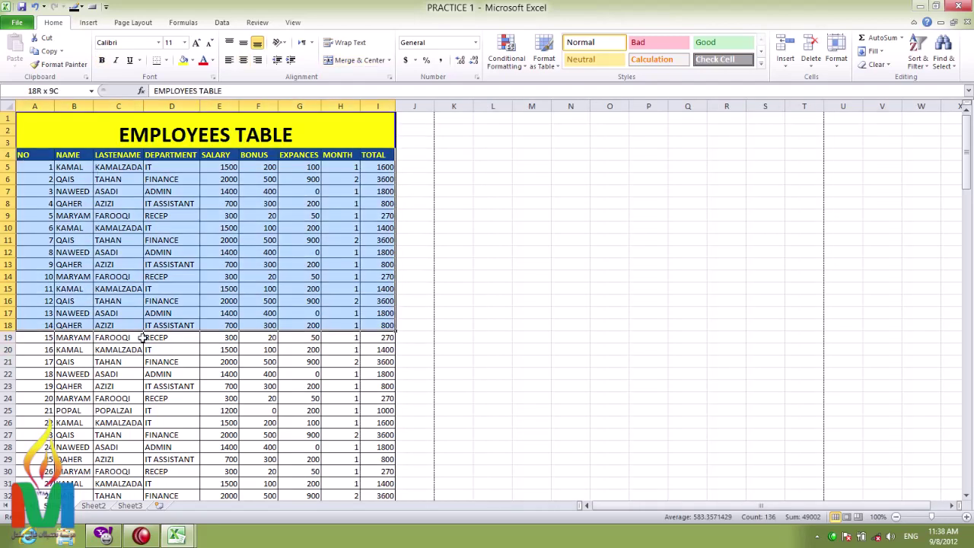
pyautogui.hotkey('ctrl', 'c')
# - Paste the table into a new workbook Book5 and view its one-page print preview
pyautogui.hotkey('ctrl', 'n')
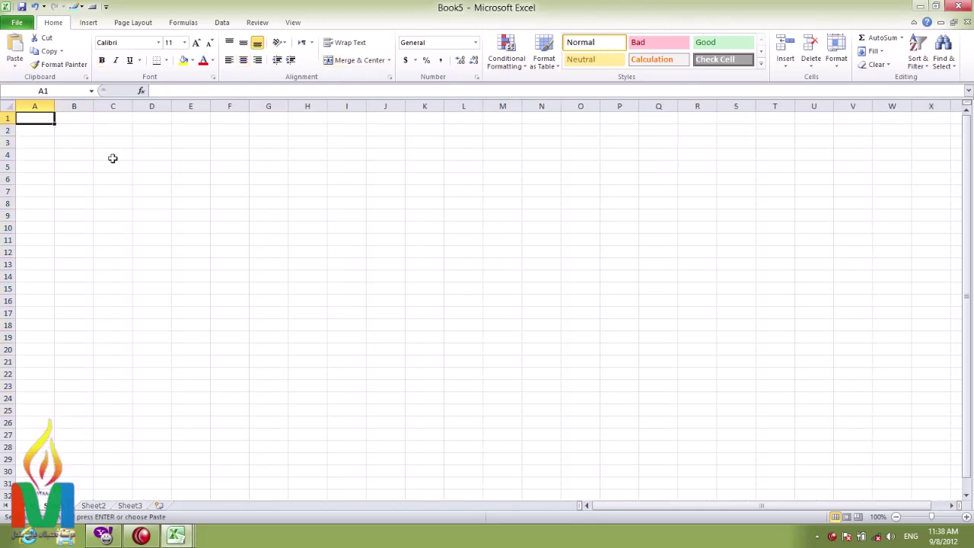
pyautogui.click(13, 57)
pyautogui.click(336, 298)
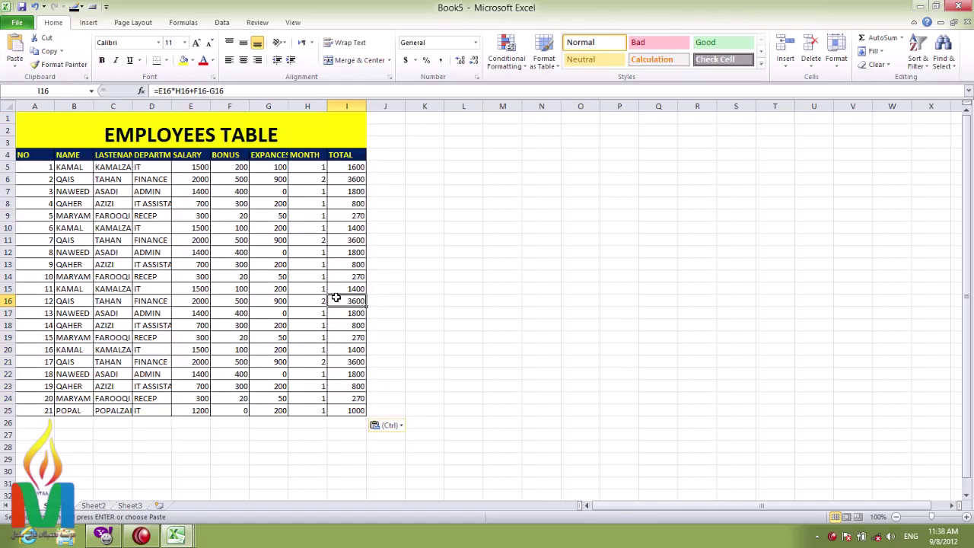
pyautogui.click(17, 22)
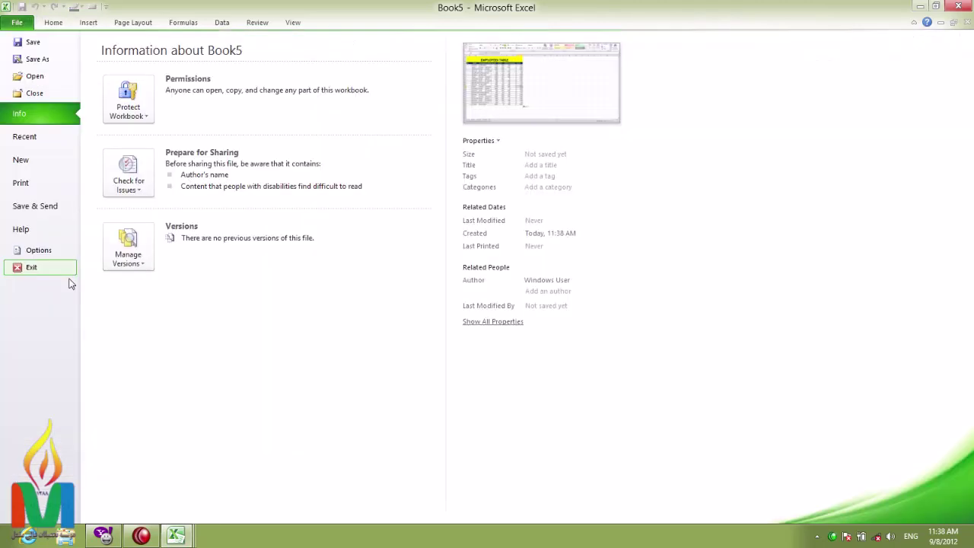
pyautogui.click(31, 182)
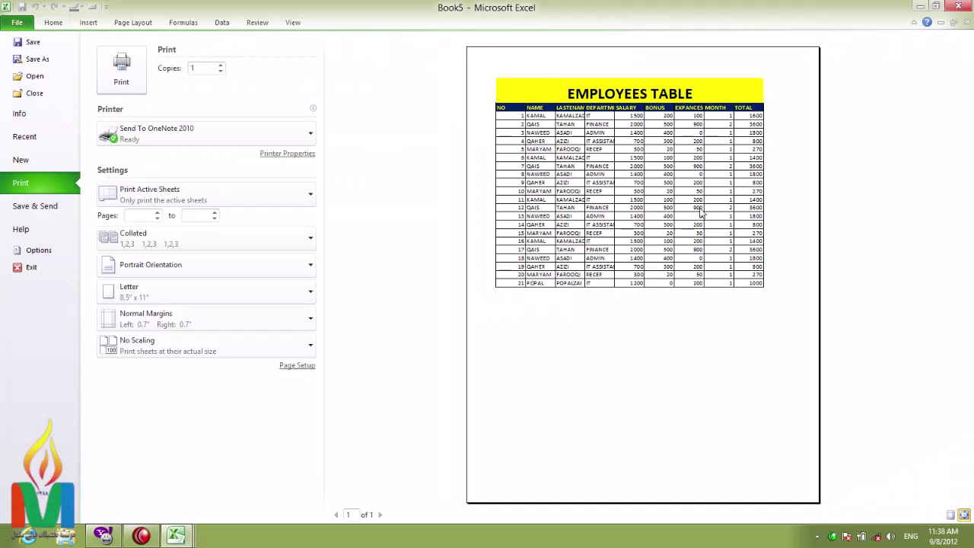
pyautogui.click(169, 354)
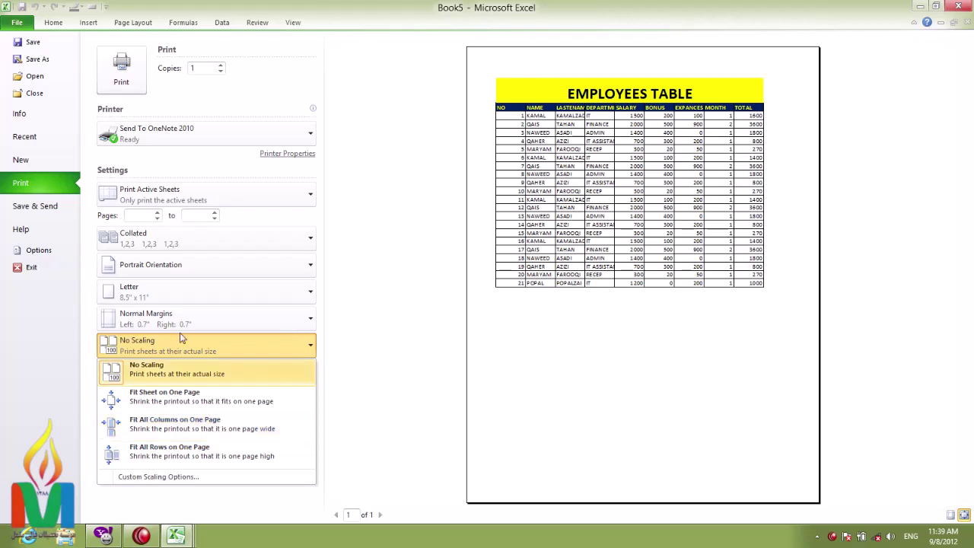
pyautogui.click(53, 22)
pyautogui.moveTo(91, 133)
pyautogui.mouseDown()
pyautogui.moveTo(230, 295)
pyautogui.moveTo(198, 398)
pyautogui.mouseUp()
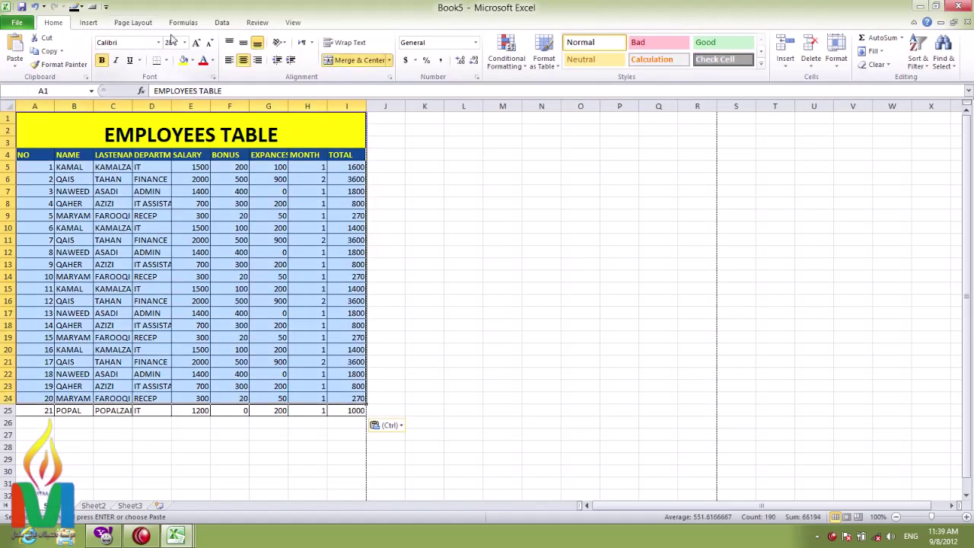
pyautogui.click(13, 25)
pyautogui.click(48, 185)
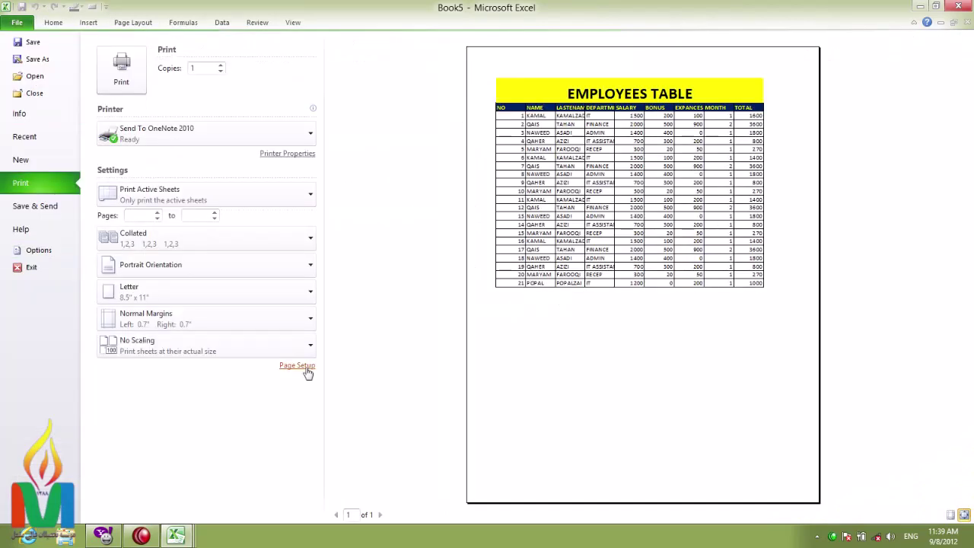
# - Apply a custom print scaling of 120% through Custom Scaling Options
pyautogui.click(170, 348)
pyautogui.click(152, 477)
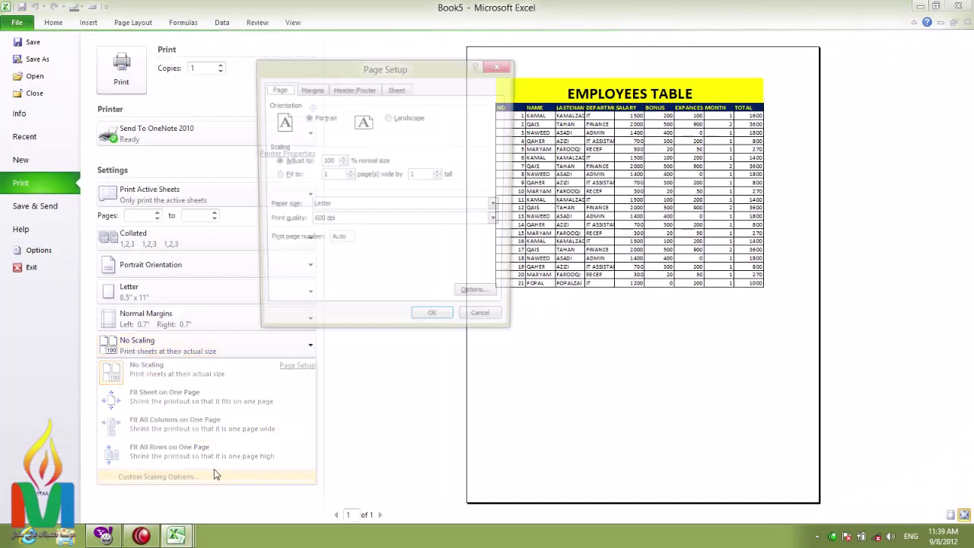
pyautogui.moveTo(372, 74); pyautogui.dragTo(260, 212)
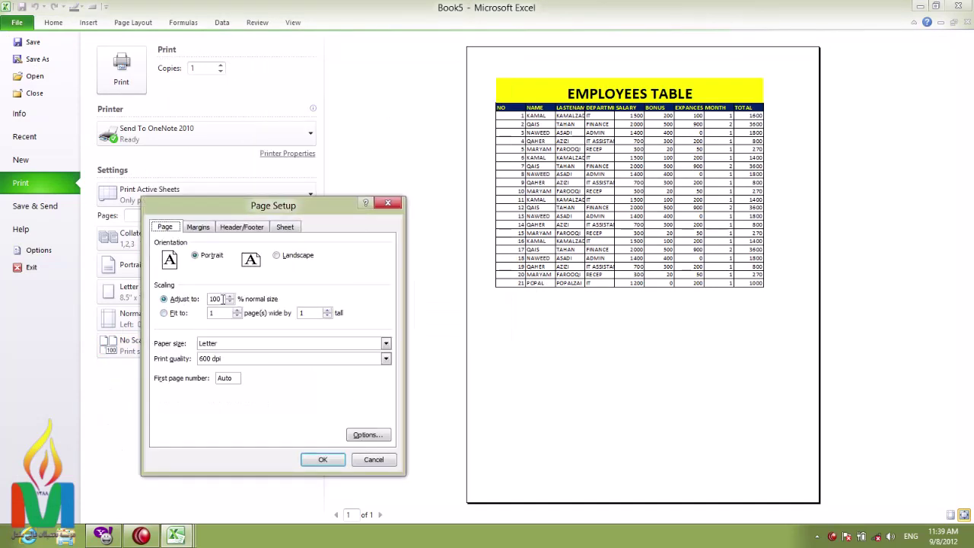
pyautogui.moveTo(222, 299); pyautogui.dragTo(202, 303)
pyautogui.write('1')
pyautogui.write('20')
pyautogui.doubleClick(215, 299)
pyautogui.click(323, 460)
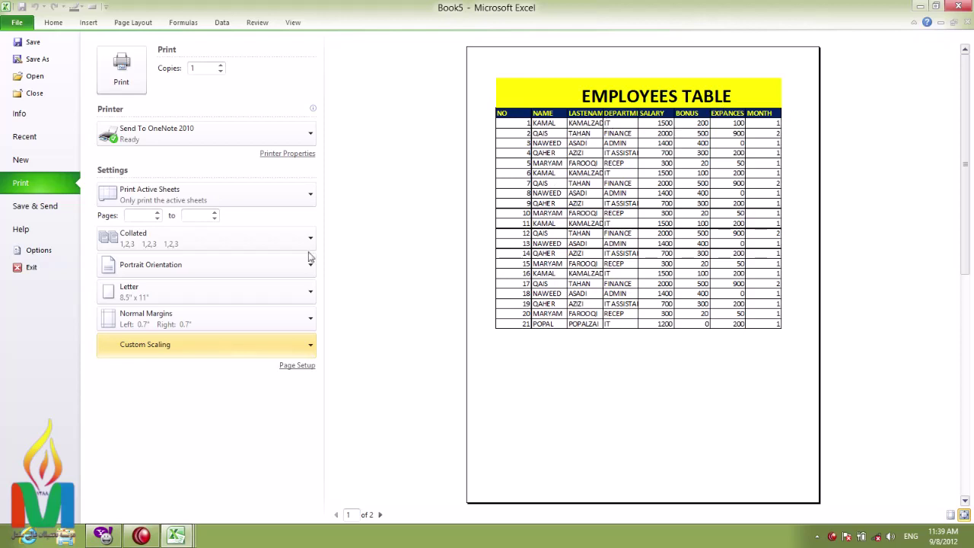
# - Set the custom print scaling back to 100%
pyautogui.click(275, 350)
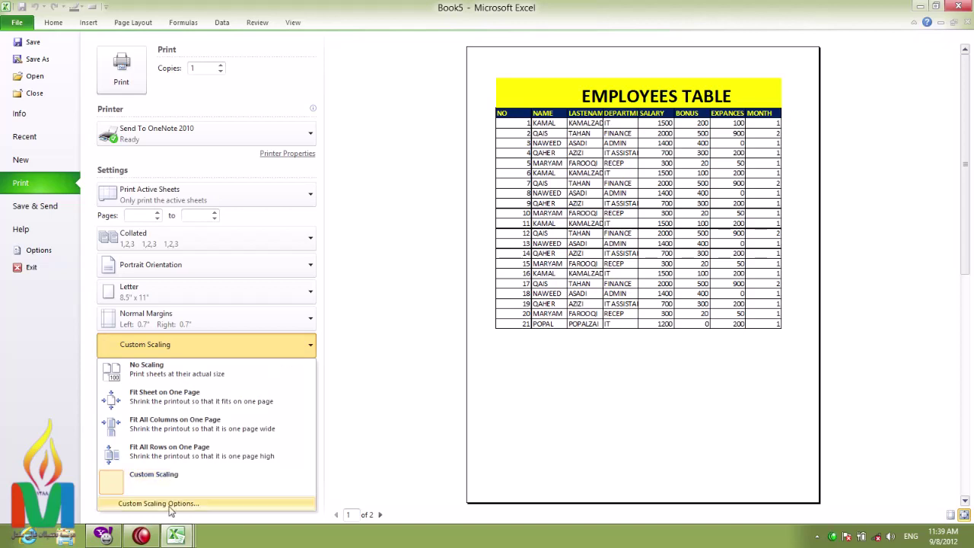
pyautogui.click(158, 503)
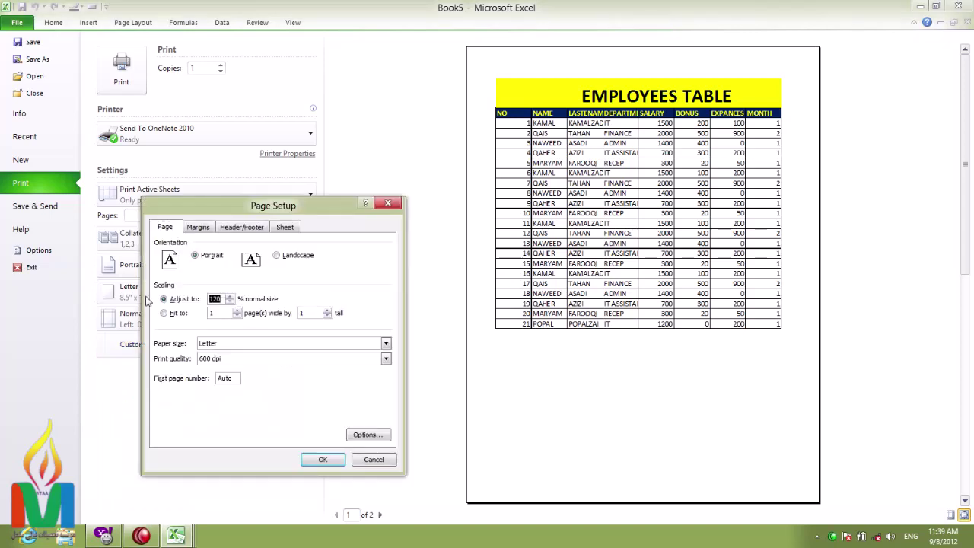
pyautogui.write('100')
pyautogui.click(323, 459)
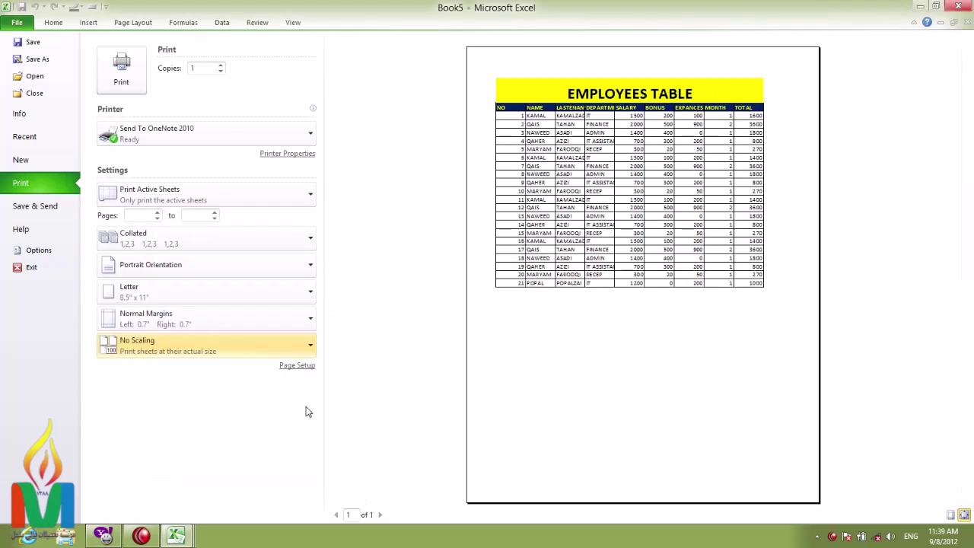
# - Open Page Setup, cancel without changes, and return to the worksheet
pyautogui.click(295, 365)
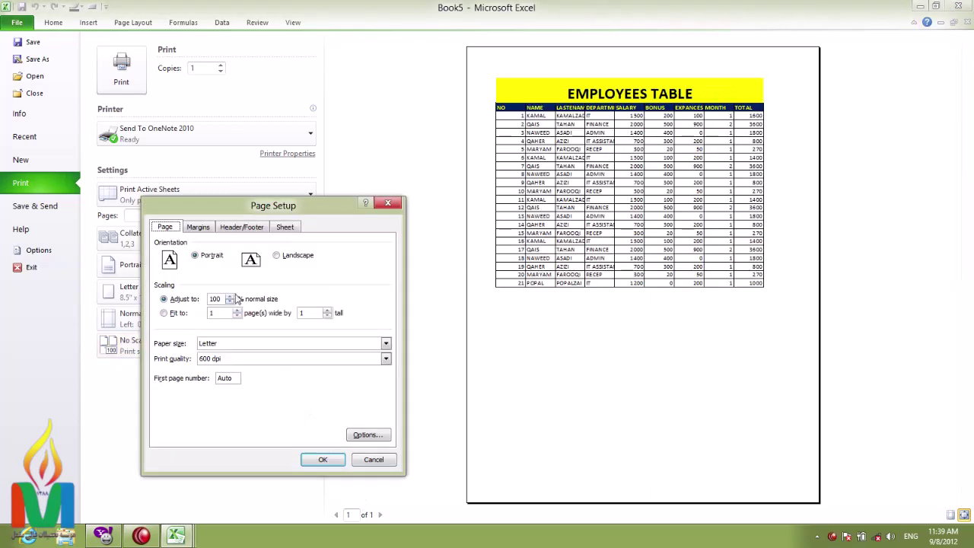
pyautogui.moveTo(267, 203); pyautogui.dragTo(571, 82)
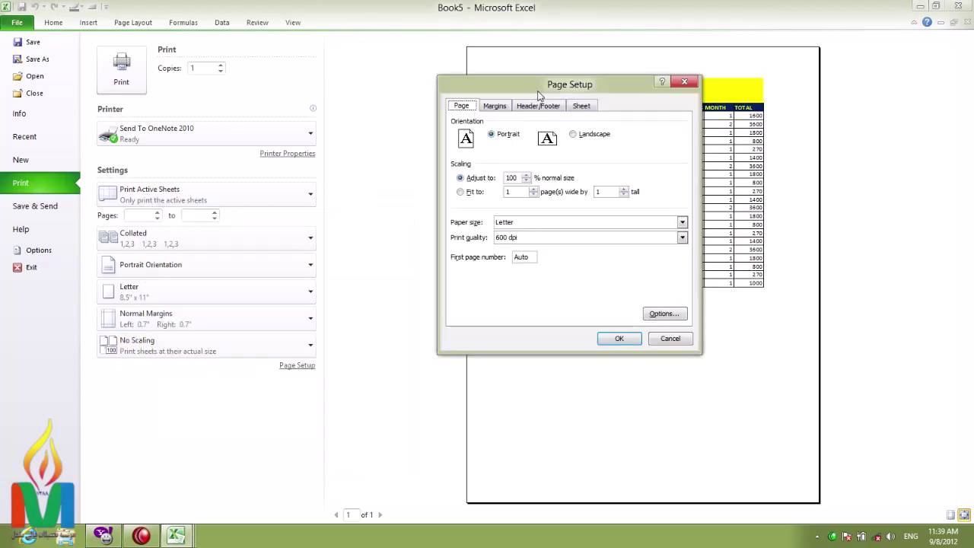
pyautogui.click(677, 339)
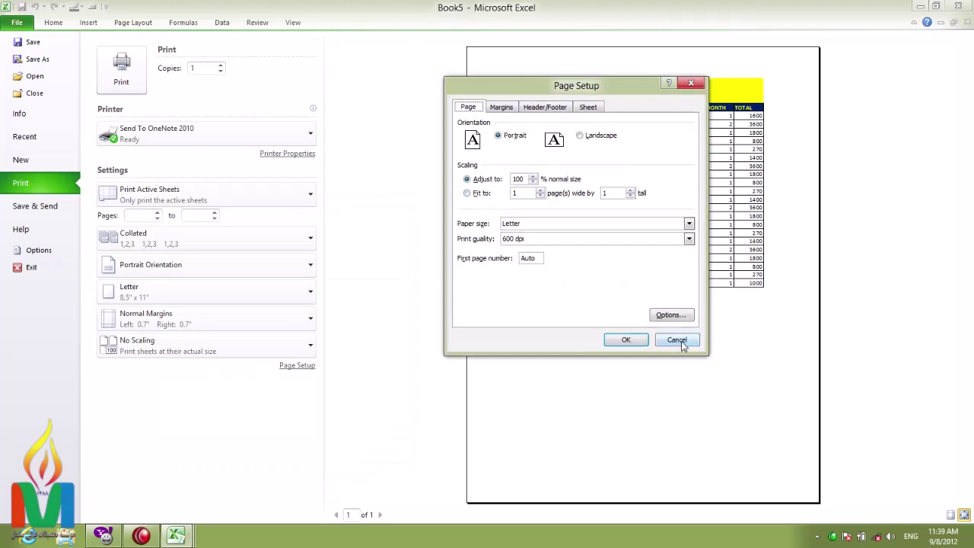
pyautogui.click(106, 61)
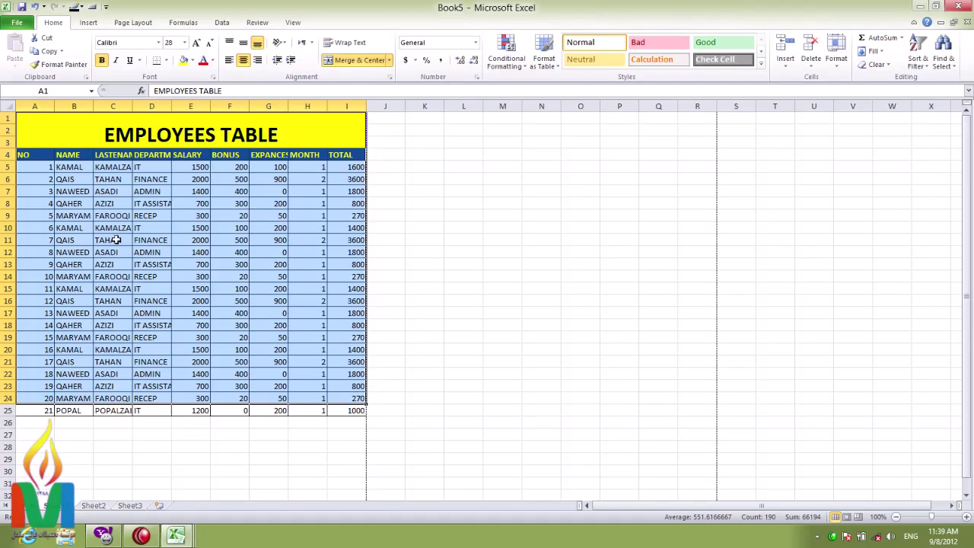
# - Copy the employee rows A5:I25 and paste them starting at A26
pyautogui.scroll(-1, 116, 240)
pyautogui.moveTo(27, 130); pyautogui.dragTo(354, 373)
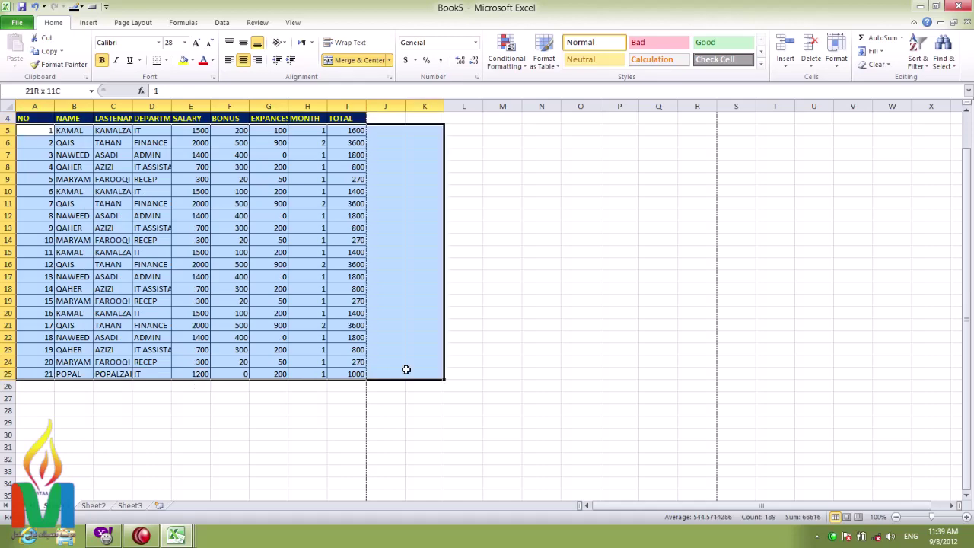
pyautogui.hotkey('ctrl', 'c')
pyautogui.click(34, 386)
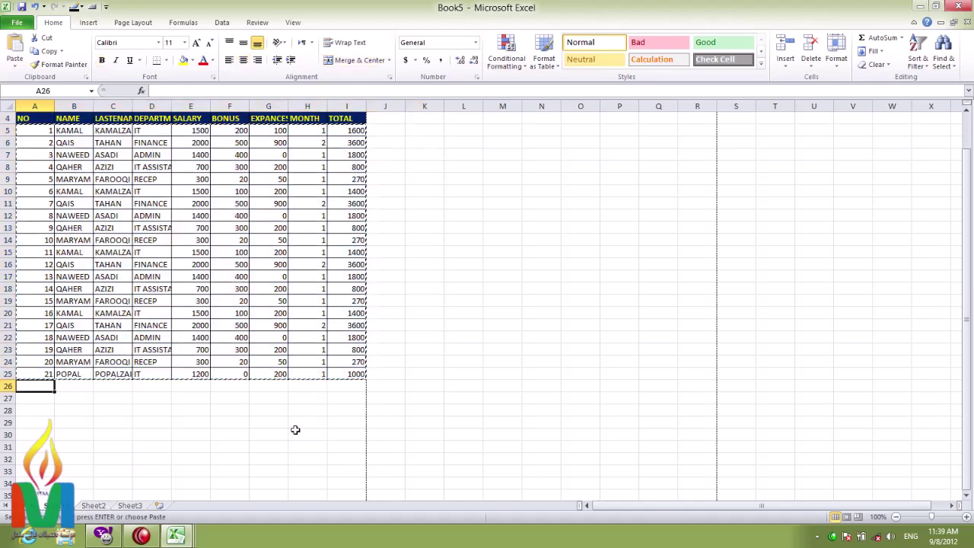
pyautogui.hotkey('ctrl', 'v')
# - Paste a second copy of the rows at A47, extending the table to row 67
pyautogui.scroll(-2, 124, 422)
pyautogui.click(31, 386)
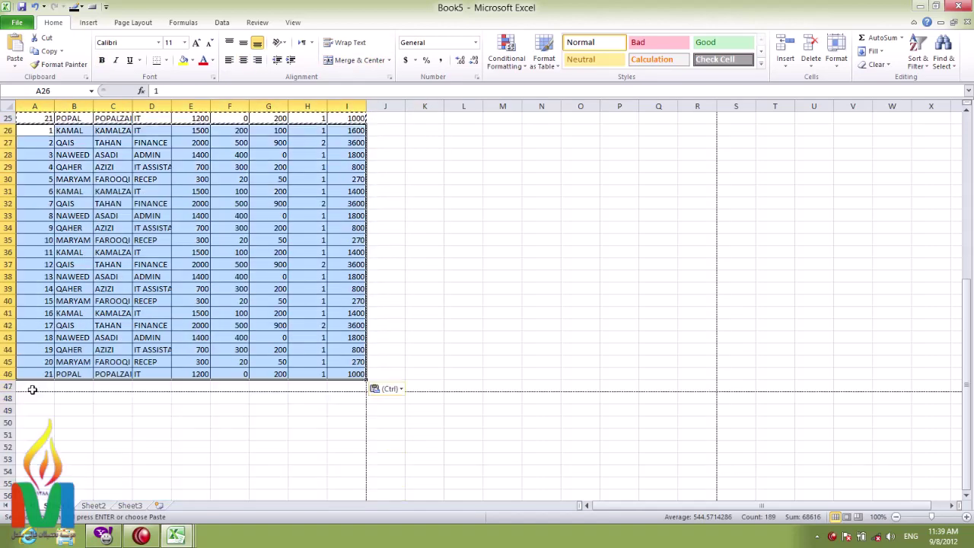
pyautogui.hotkey('ctrl', 'v')
pyautogui.scroll(-1, 469, 441)
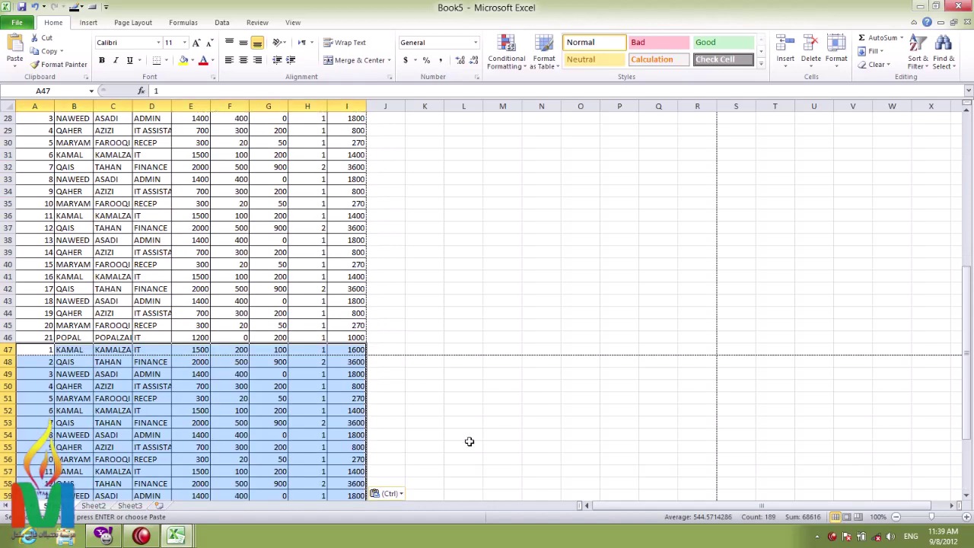
pyautogui.click(229, 312)
pyautogui.scroll(-3, 406, 432)
pyautogui.scroll(4, 406, 433)
# - Set Page Setup to Adjust to 120% normal size and recheck the 4-page preview
pyautogui.click(16, 22)
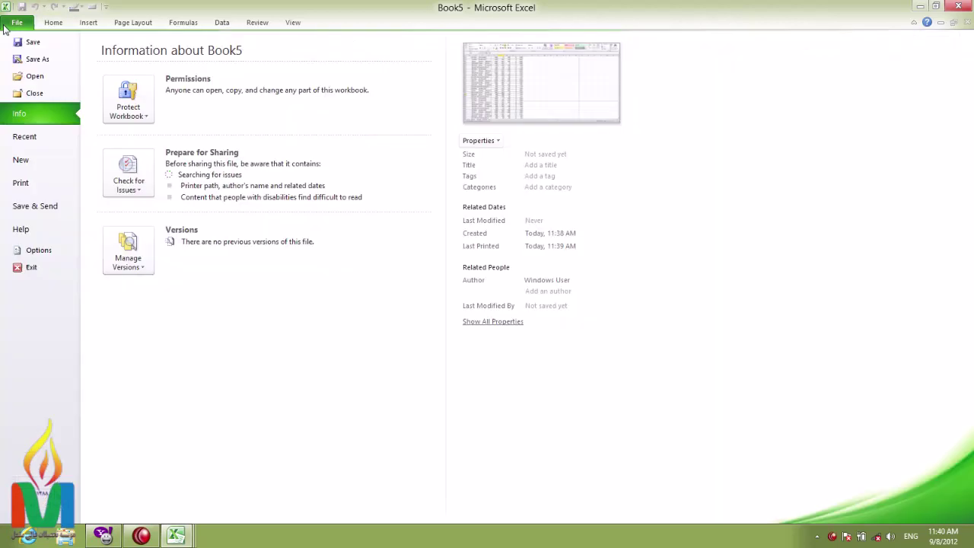
pyautogui.click(21, 182)
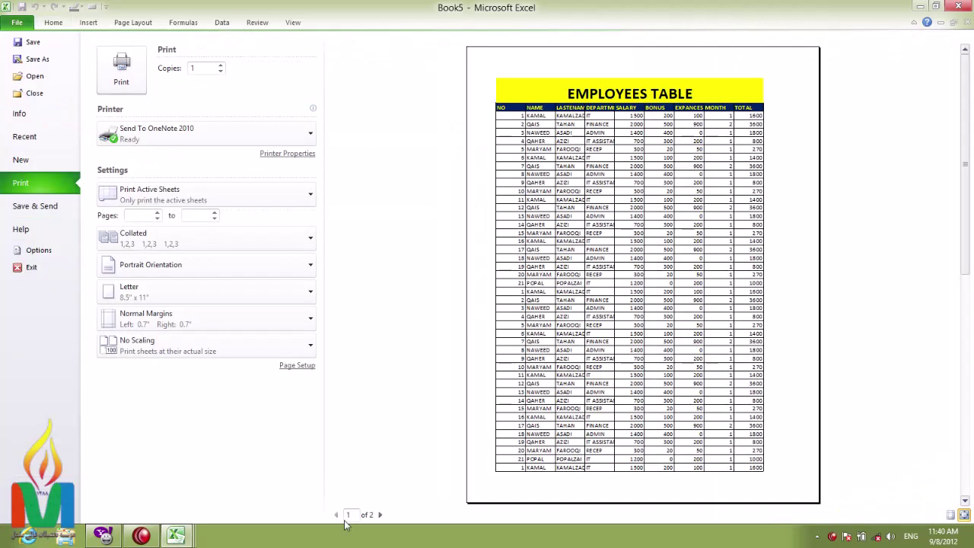
pyautogui.click(299, 366)
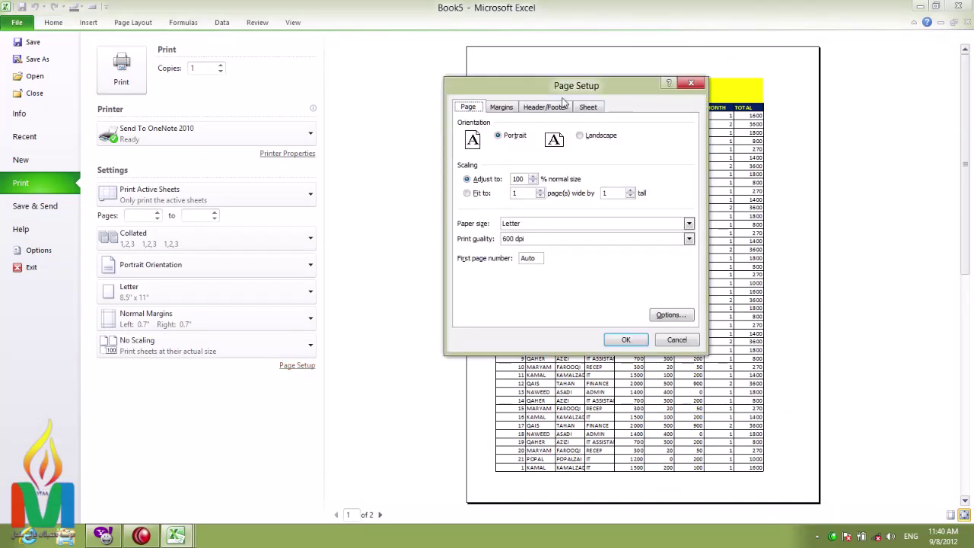
pyautogui.moveTo(563, 92); pyautogui.dragTo(249, 136)
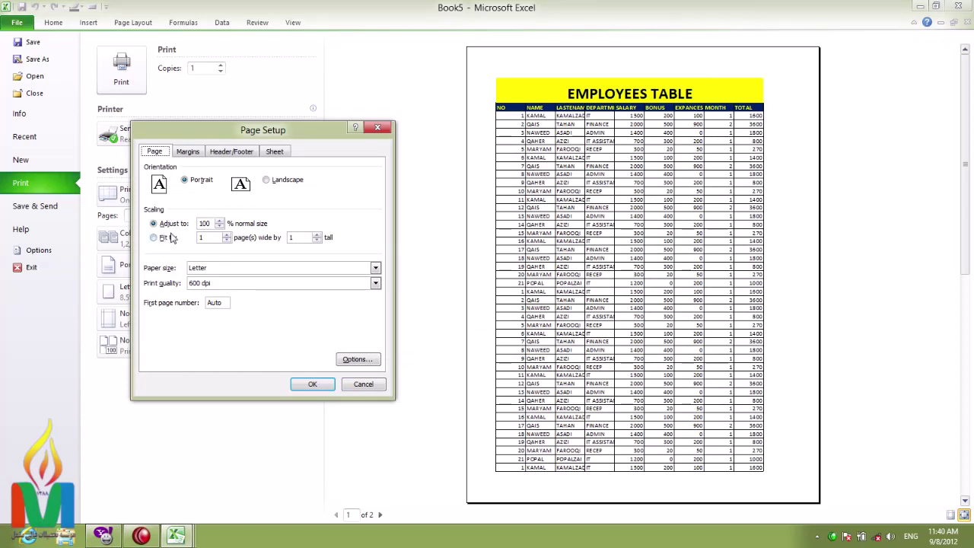
pyautogui.doubleClick(212, 223)
pyautogui.write('120')
pyautogui.click(312, 384)
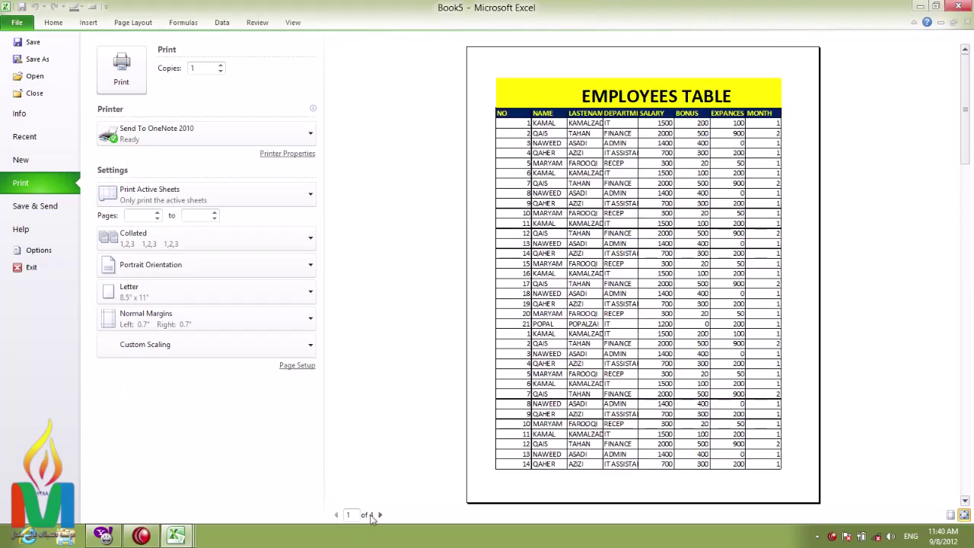
pyautogui.click(50, 23)
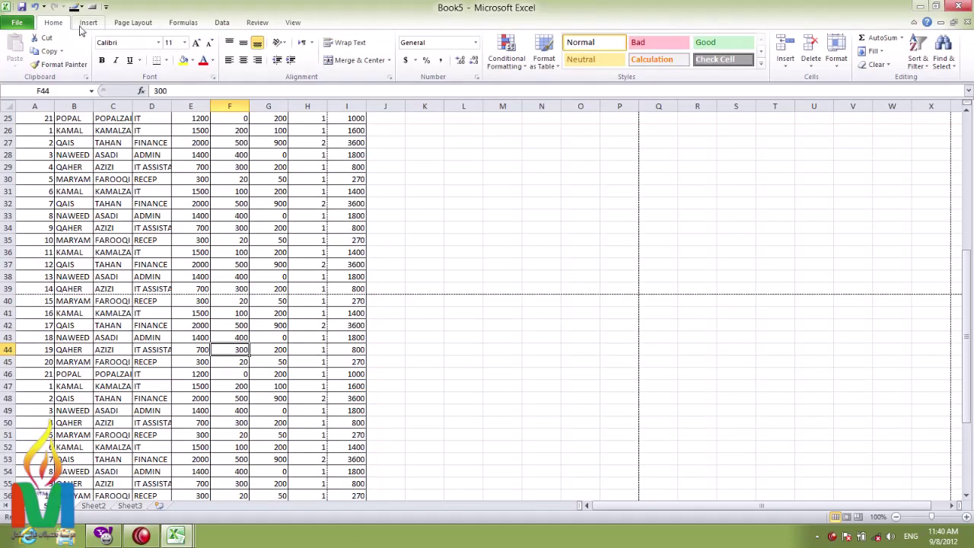
pyautogui.click(17, 23)
pyautogui.click(45, 183)
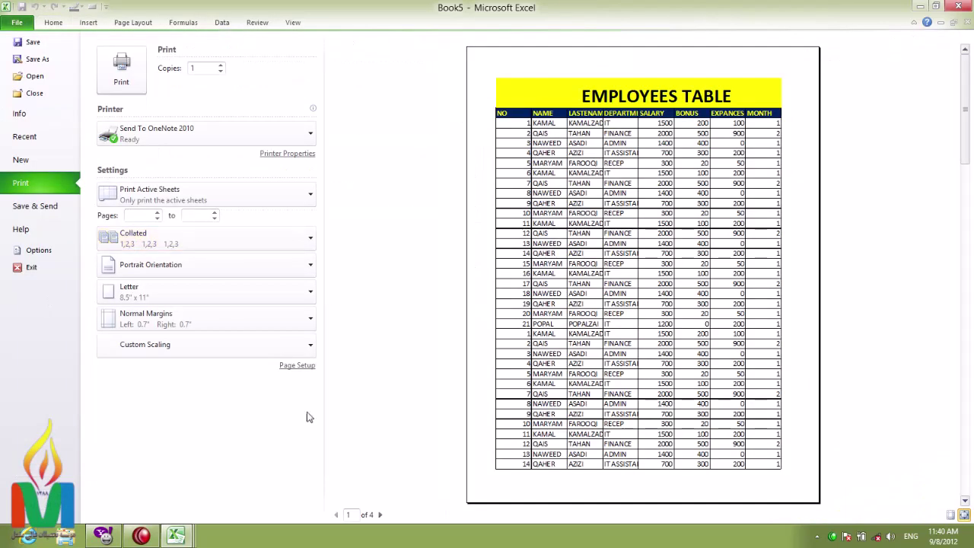
# - Set Page Setup to fit 1 page wide by 3 pages tall
pyautogui.click(298, 366)
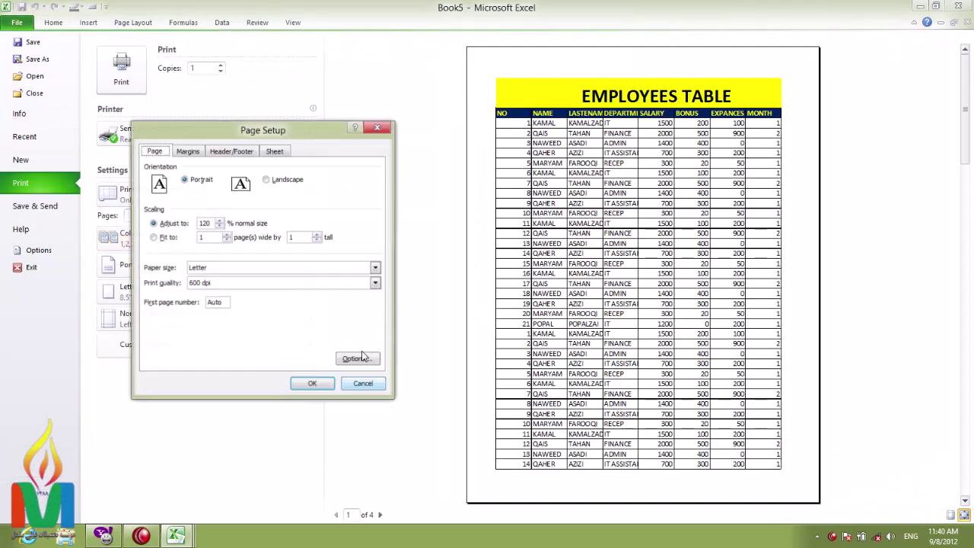
pyautogui.doubleClick(292, 237)
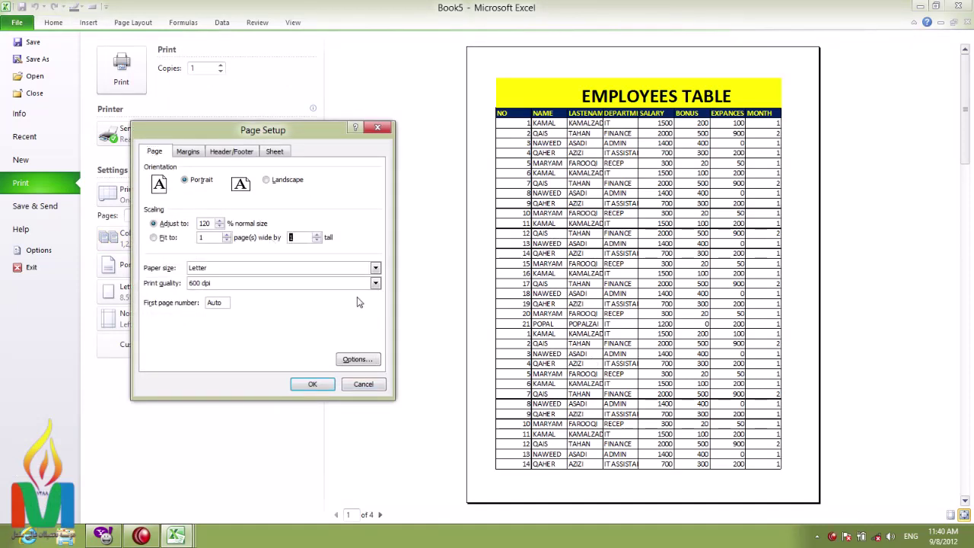
pyautogui.write('3')
pyautogui.click(311, 384)
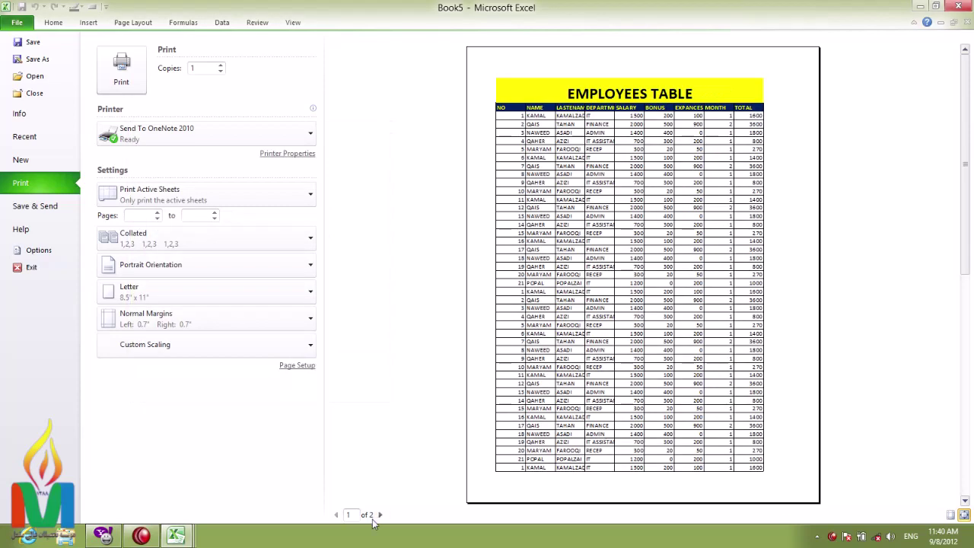
# - Reopen Page Setup to review the percentage and fit-to-pages scaling settings
pyautogui.click(297, 366)
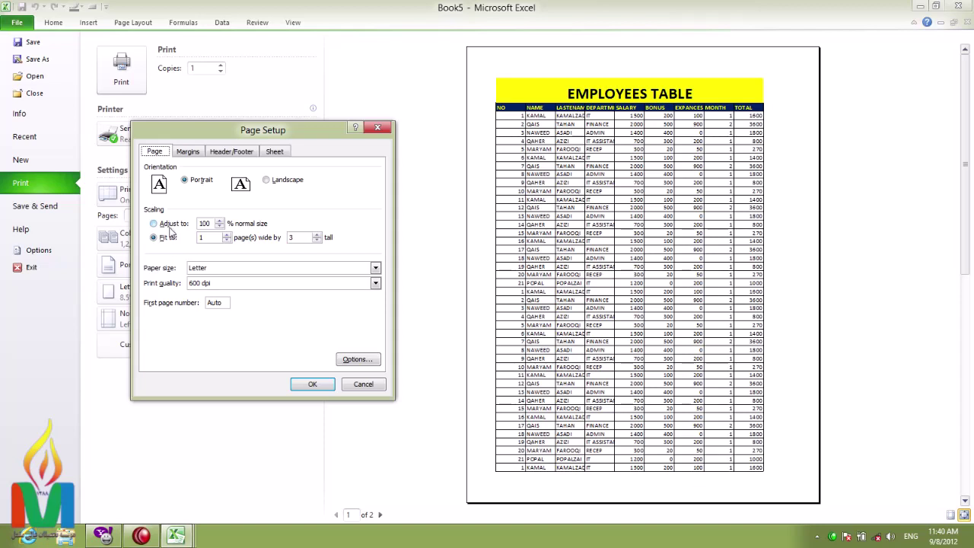
pyautogui.click(210, 223)
pyautogui.moveTo(210, 223); pyautogui.dragTo(198, 222)
pyautogui.click(170, 224)
pyautogui.click(169, 237)
pyautogui.doubleClick(300, 237)
pyautogui.moveTo(306, 126); pyautogui.dragTo(715, 99)
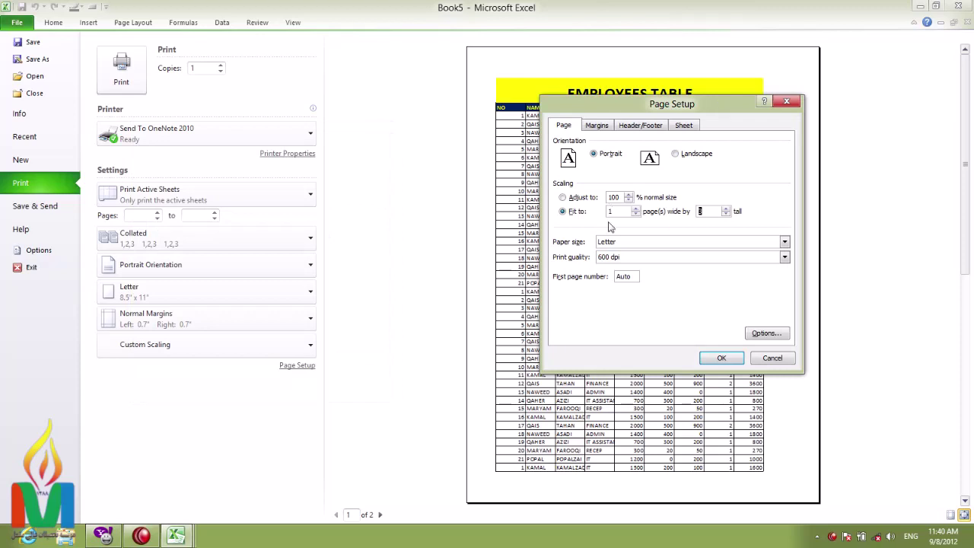
pyautogui.click(781, 363)
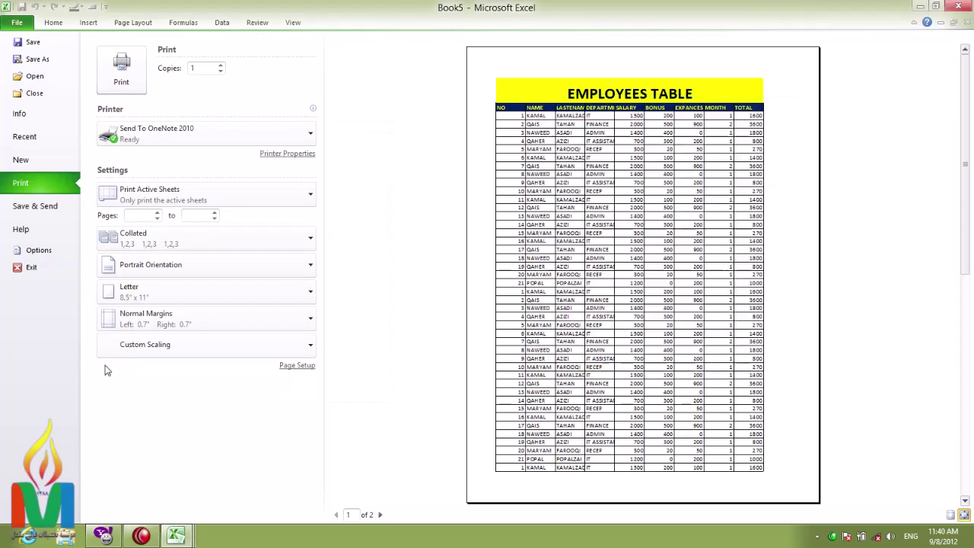
pyautogui.click(152, 344)
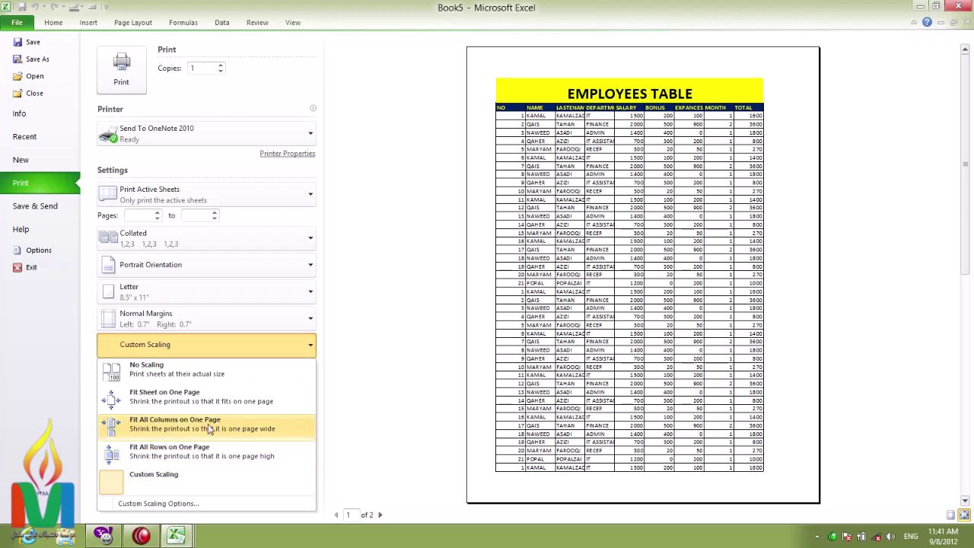
pyautogui.click(163, 503)
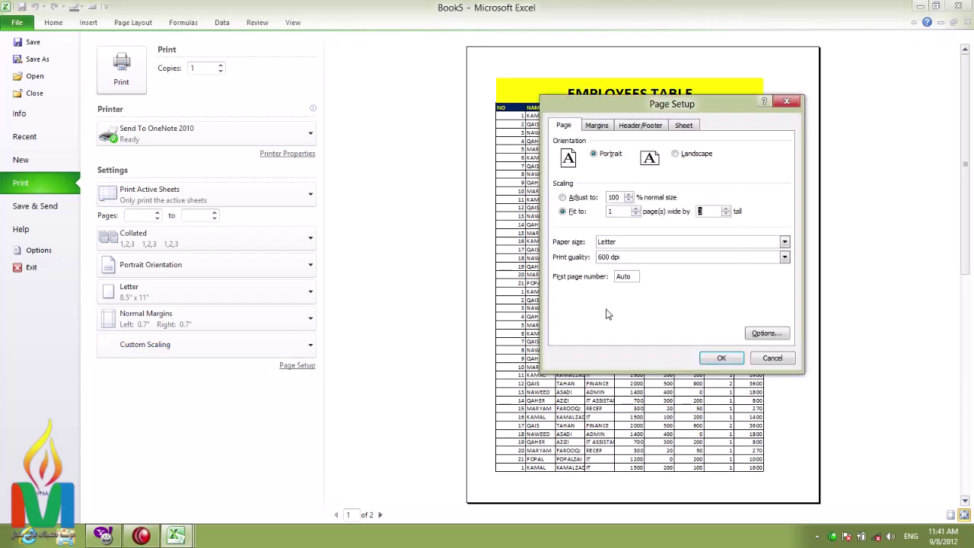
pyautogui.click(777, 361)
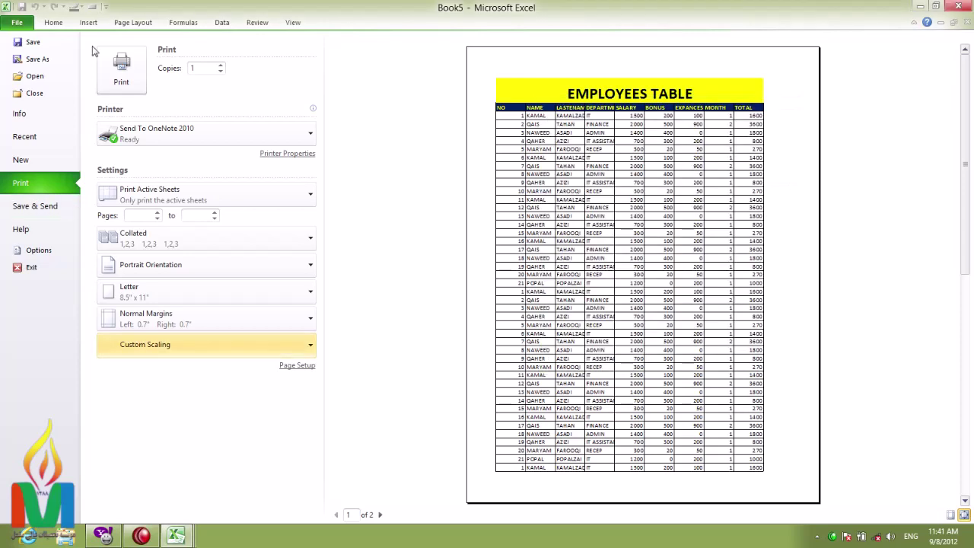
pyautogui.click(308, 367)
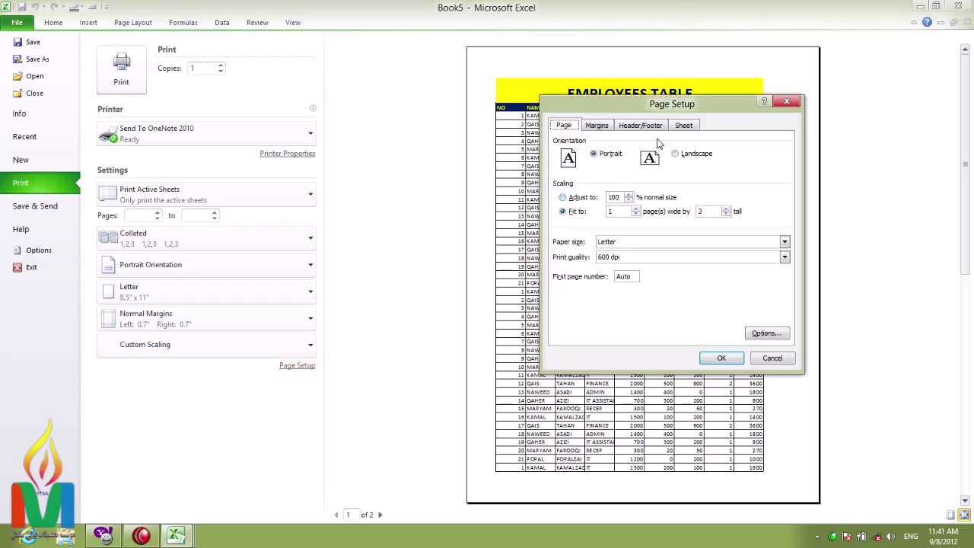
pyautogui.moveTo(647, 113); pyautogui.dragTo(296, 146)
pyautogui.click(247, 157)
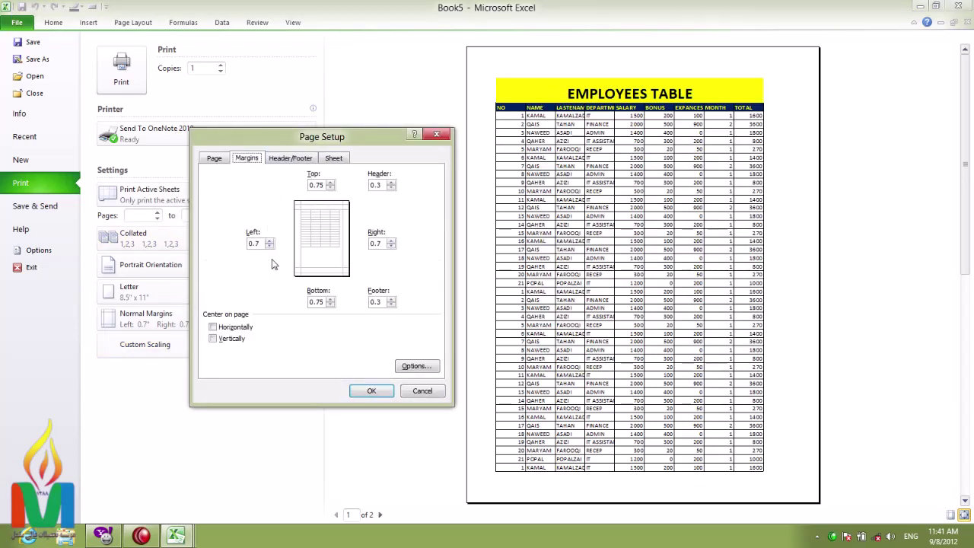
pyautogui.click(213, 158)
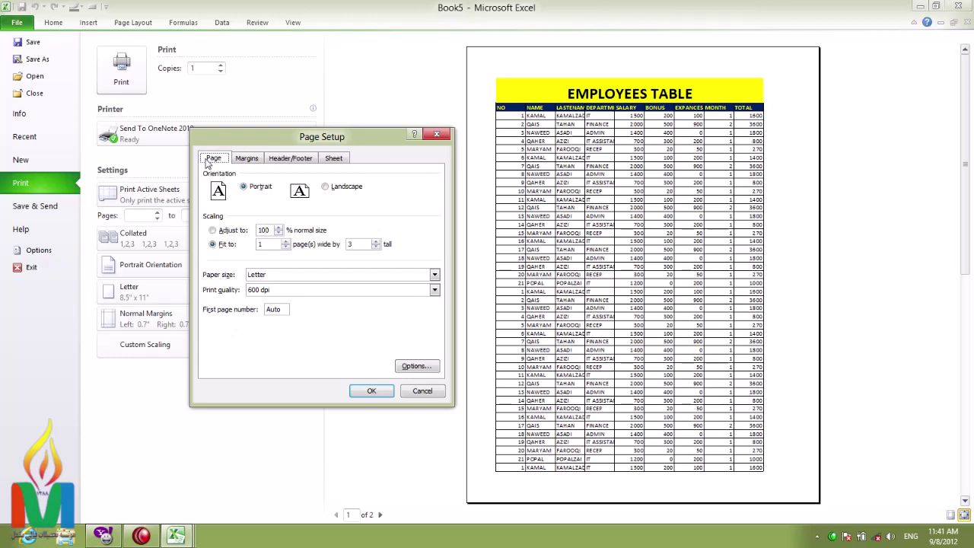
pyautogui.click(407, 391)
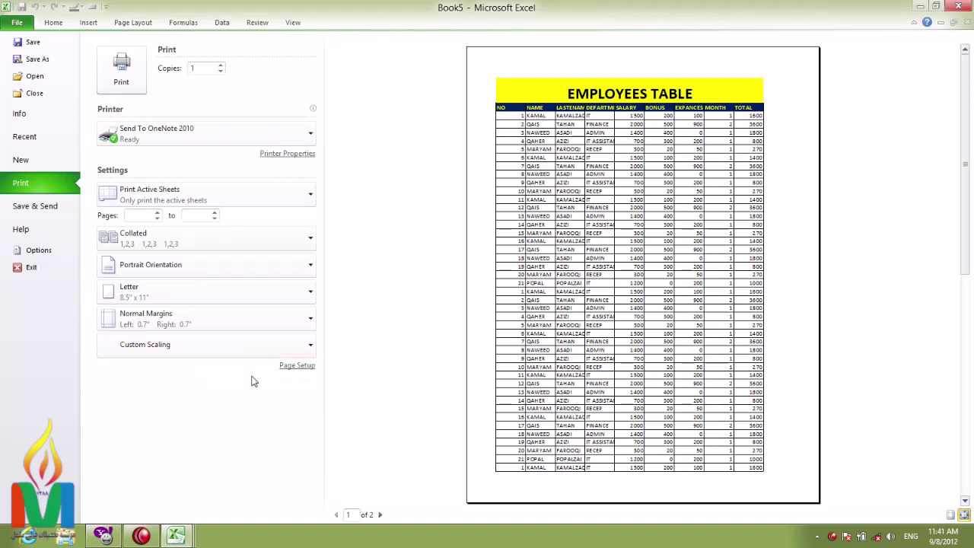